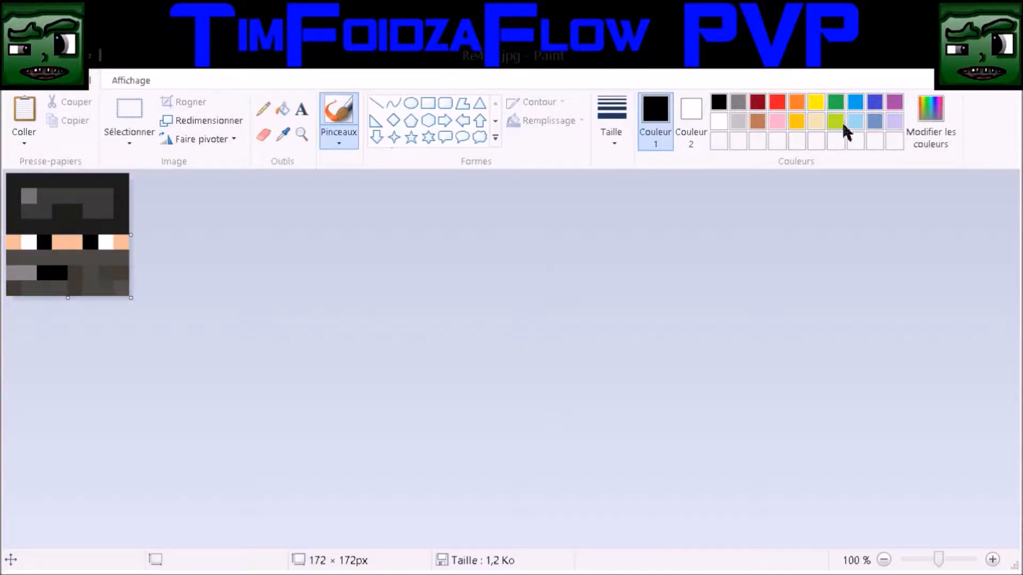
Select the entire Minecraft face image in Paint
click(966, 52)
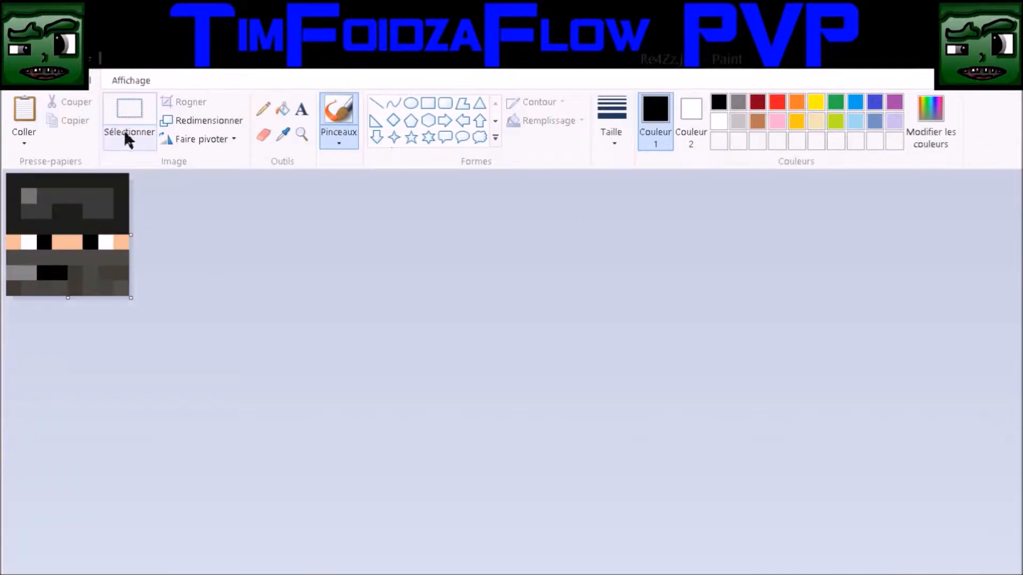
key(ctrl+a)
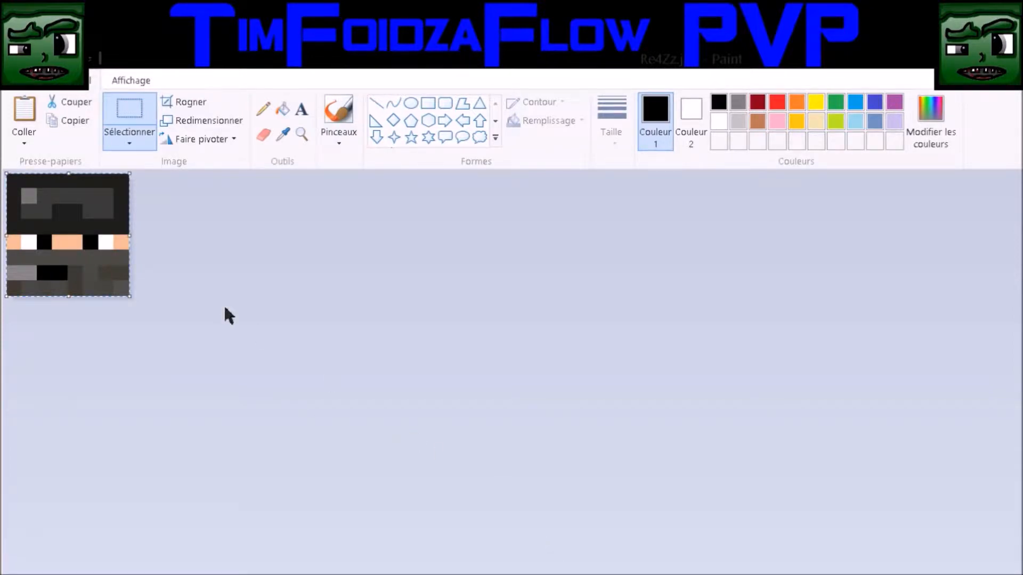
click(230, 272)
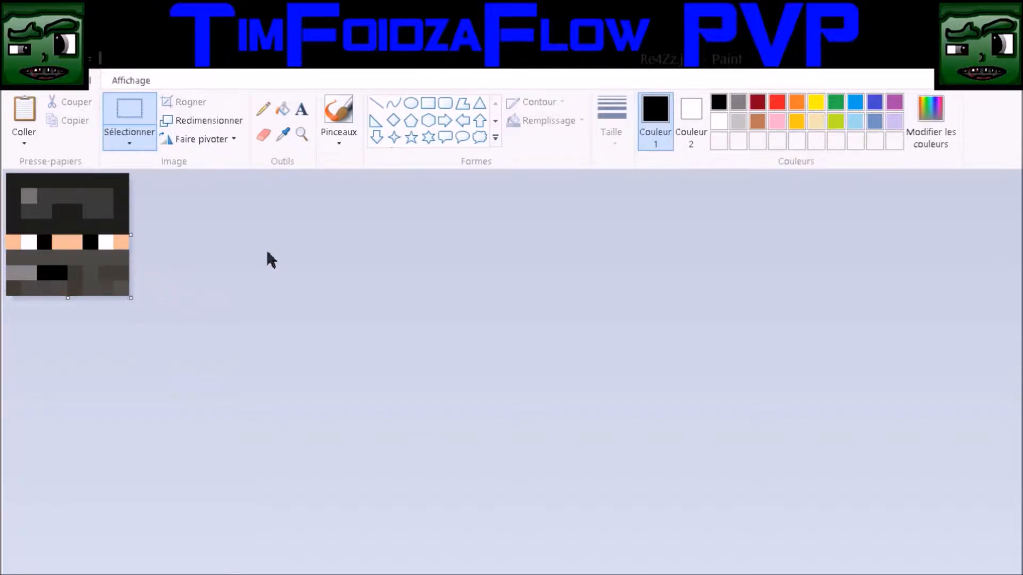
key(ctrl+a)
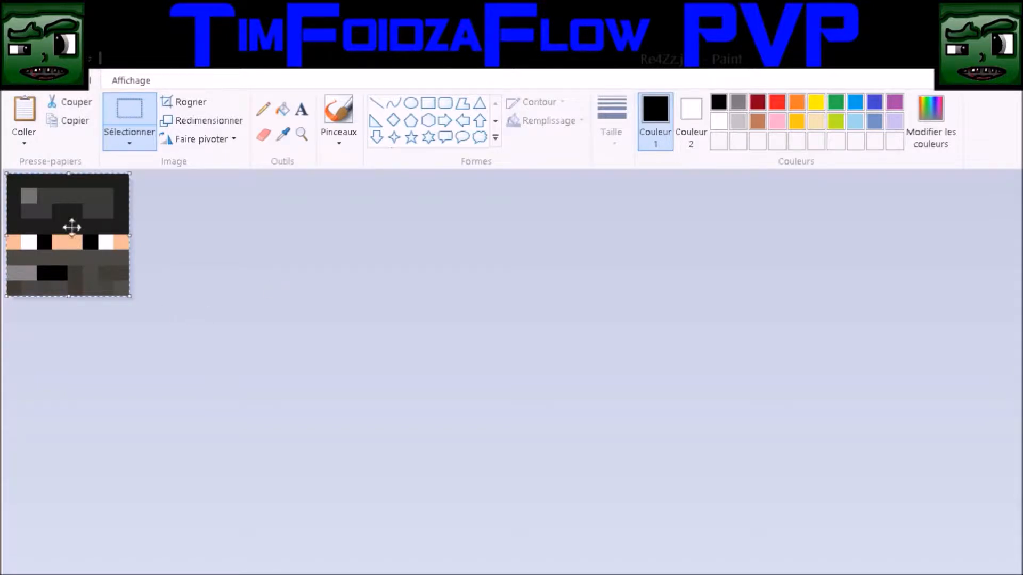
click(314, 293)
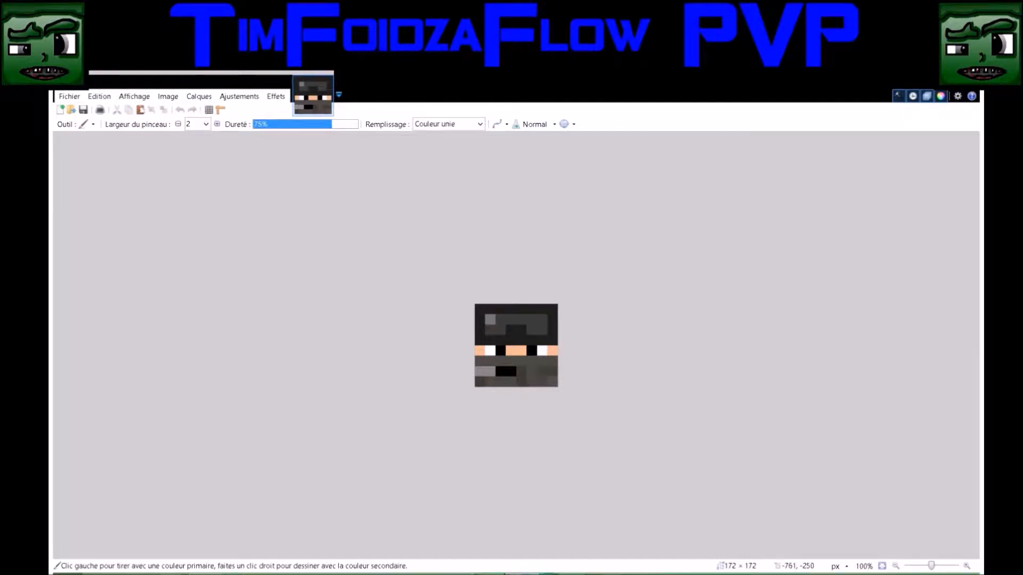
Draw a 10-pixel-wide black rectangular border along the full edge of the 172 × 172 px face
key(z)
click(499, 384)
click(499, 384)
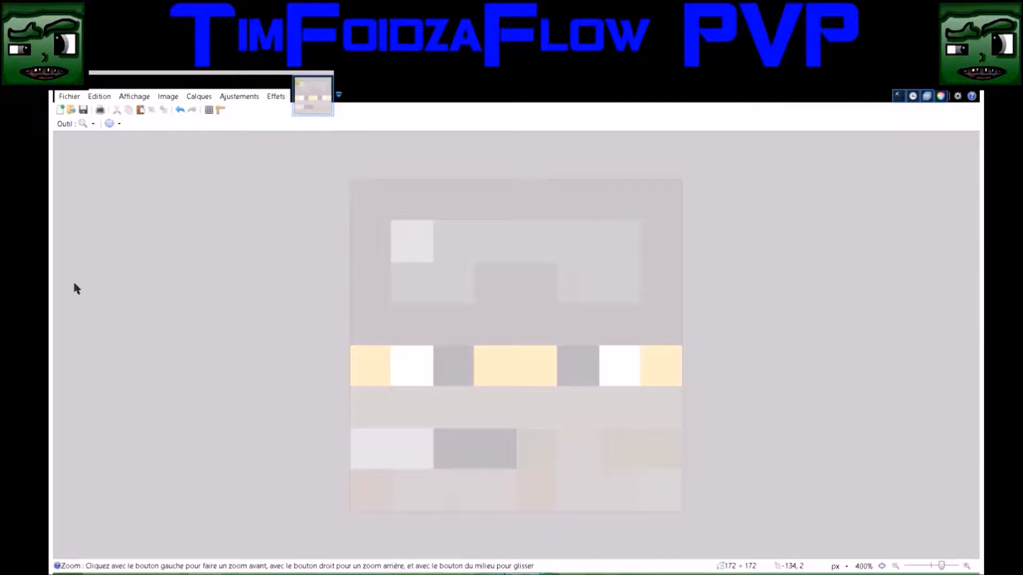
key(o)
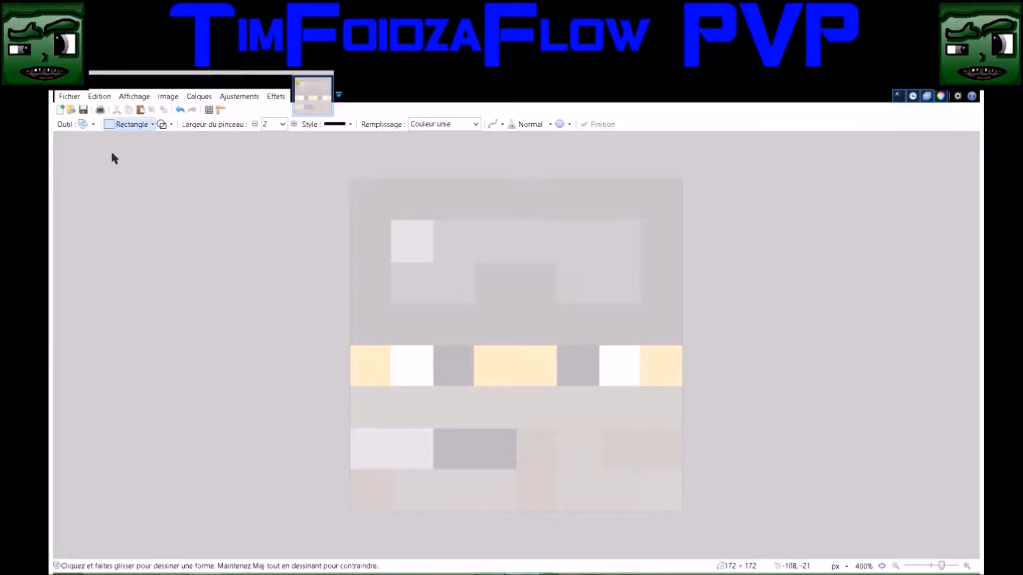
click(282, 129)
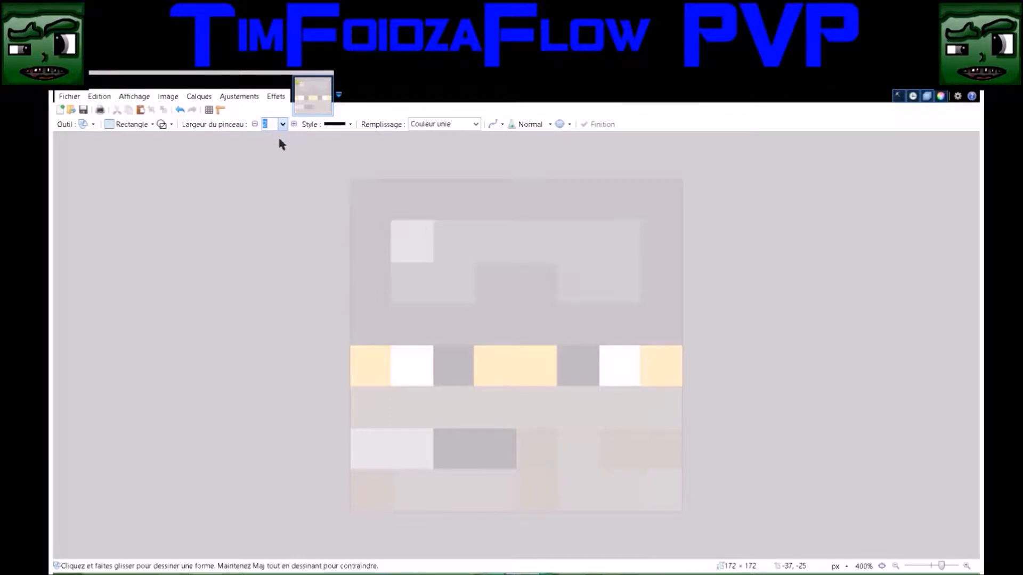
text(10)
drag(350, 180, 684, 512)
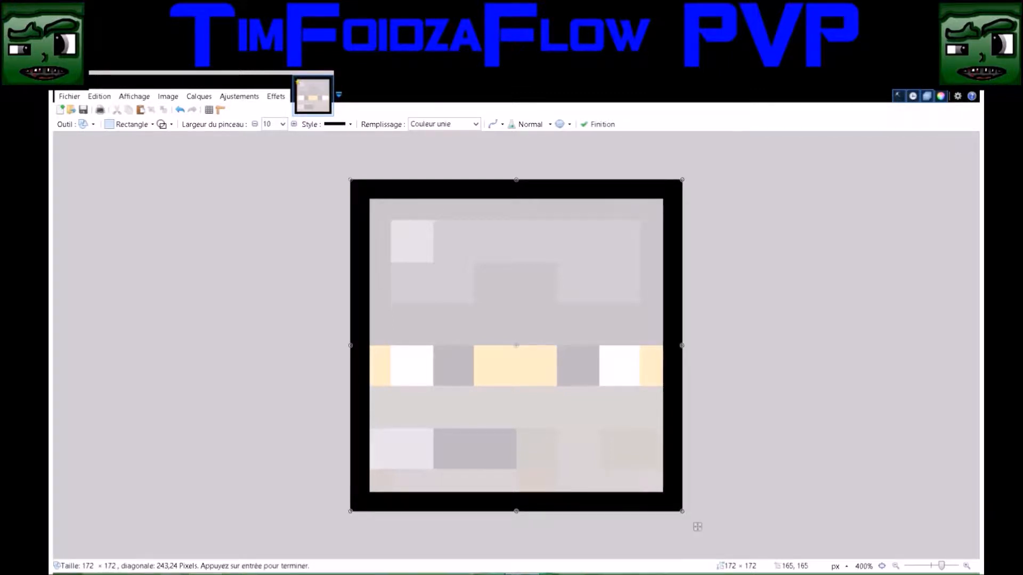
key(s)
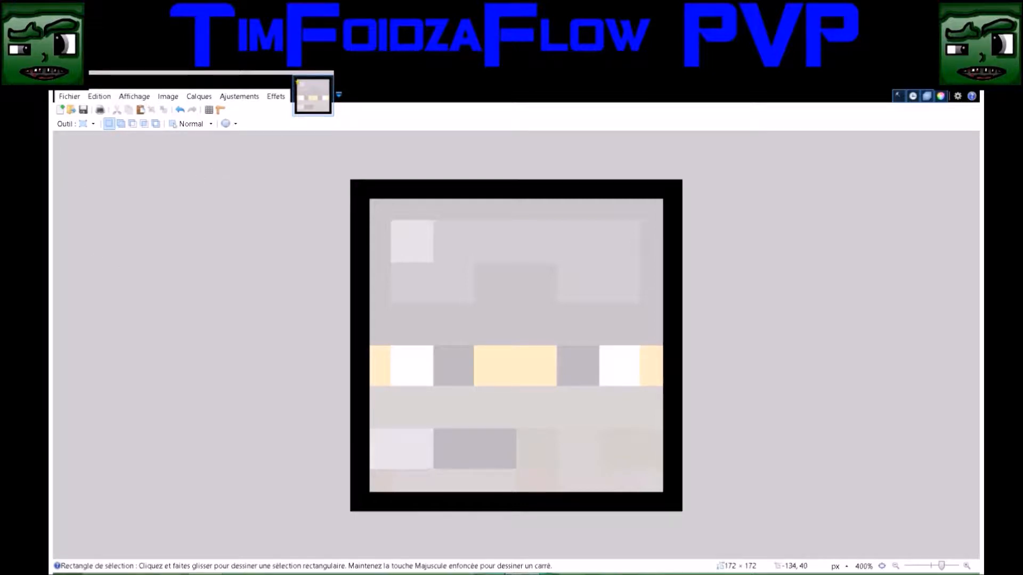
Outline both eyes with 4-pixel-wide black rectangles about 44 × 21 px, adjusting the right one to fit its eye
key(o)
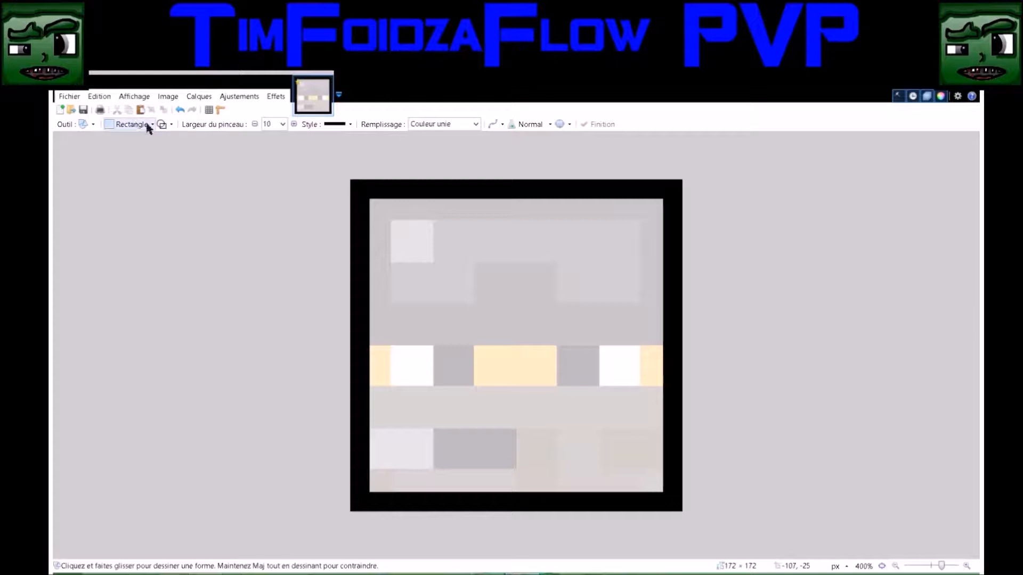
click(281, 127)
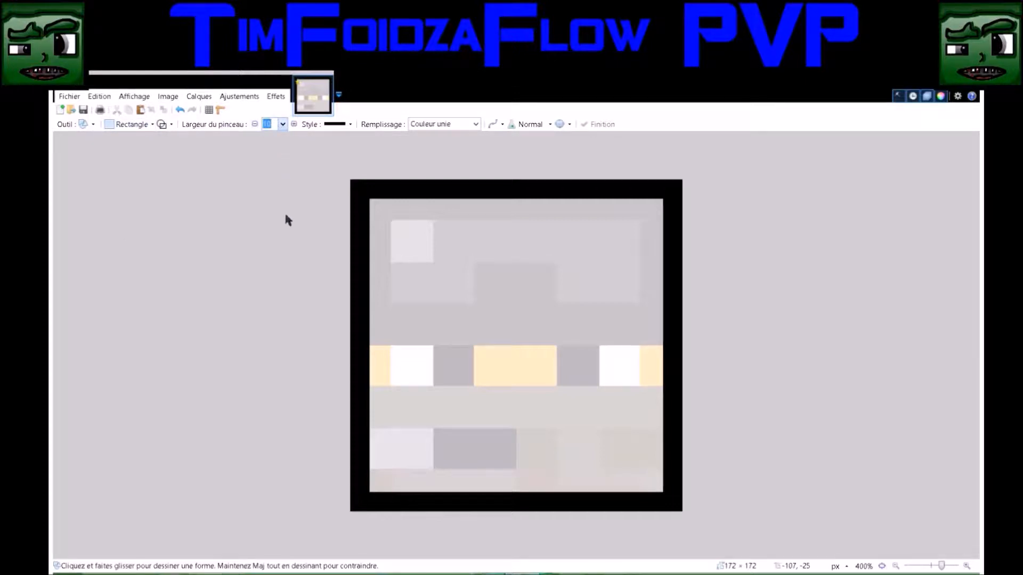
text(4)
drag(390, 345, 409, 363)
drag(446, 376, 475, 387)
mouse_move(554, 346)
mouse_down()
mouse_move(586, 371)
mouse_move(641, 388)
mouse_up()
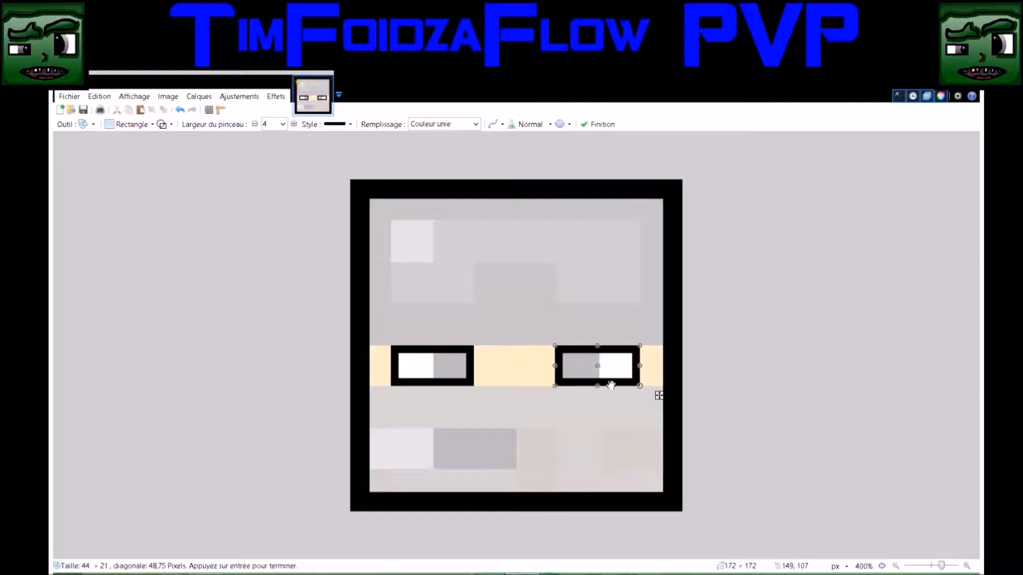
drag(555, 366, 557, 370)
drag(640, 366, 640, 367)
key(s)
Draw a 4-pixel-wide curved pupil edge inside each eye and fill the inner corners behind the curves with black
key(z)
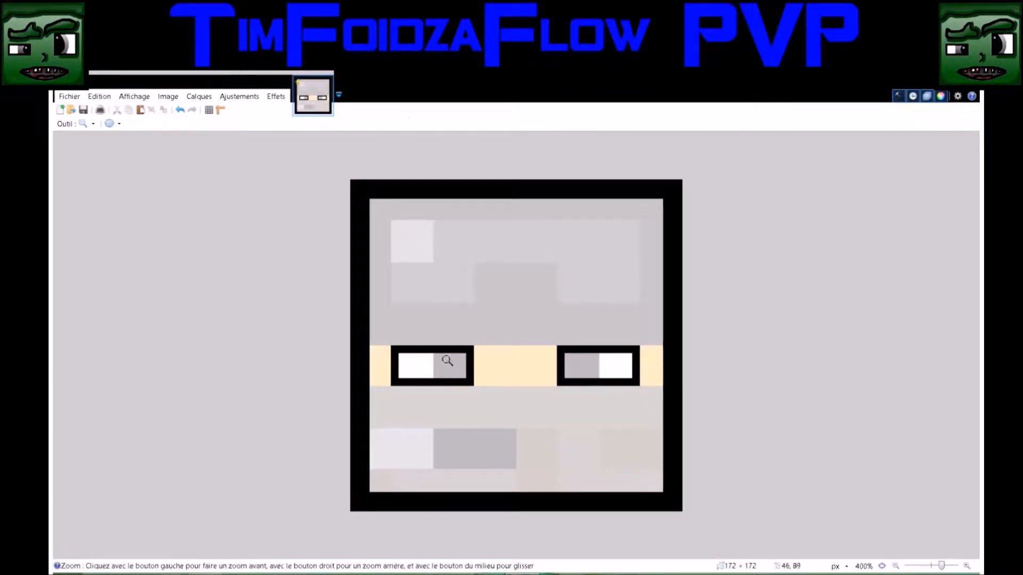
click(443, 365)
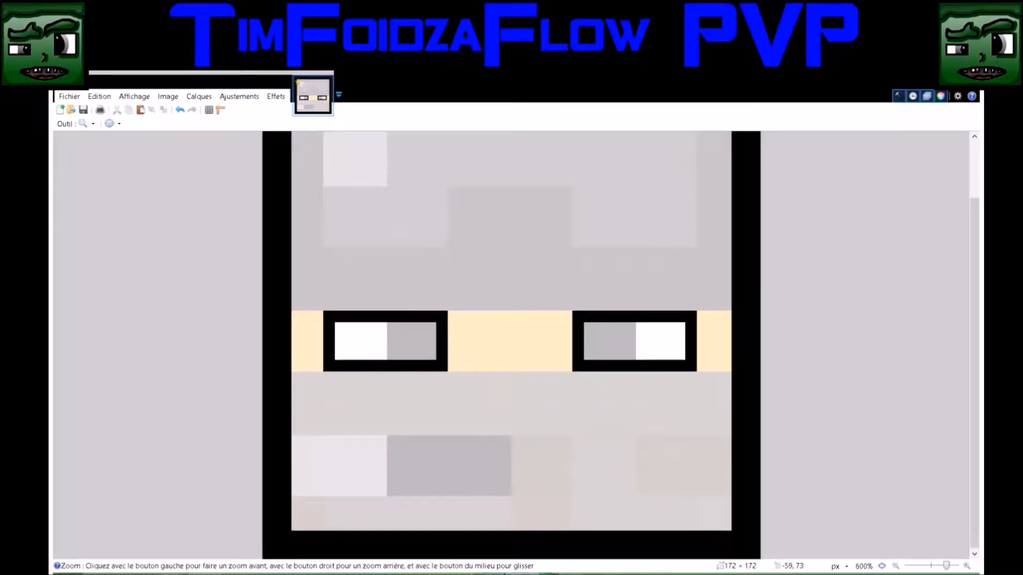
key(o)
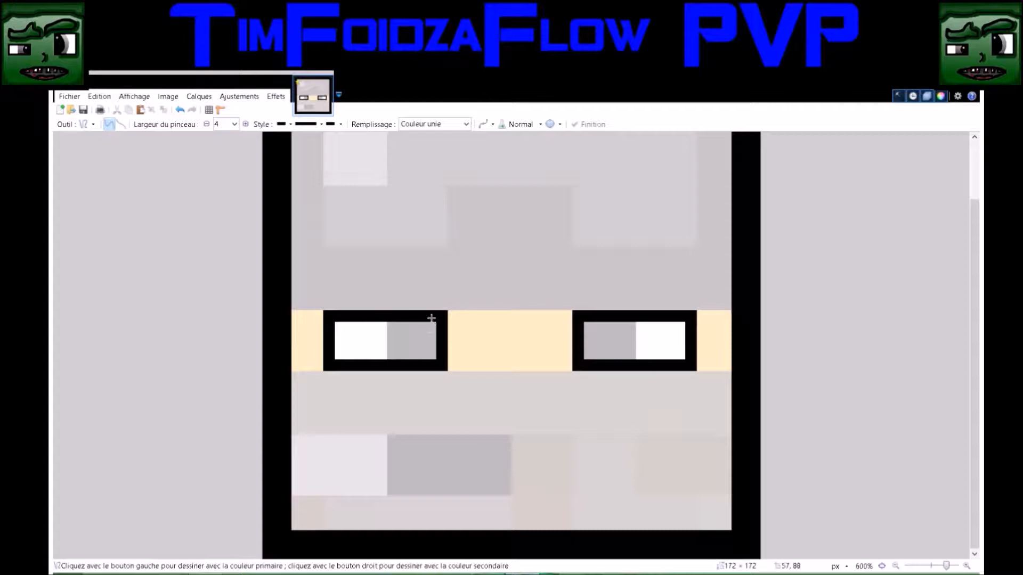
drag(427, 318, 421, 348)
mouse_move(592, 321)
mouse_down()
mouse_move(594, 362)
mouse_move(600, 340)
mouse_move(604, 351)
mouse_up()
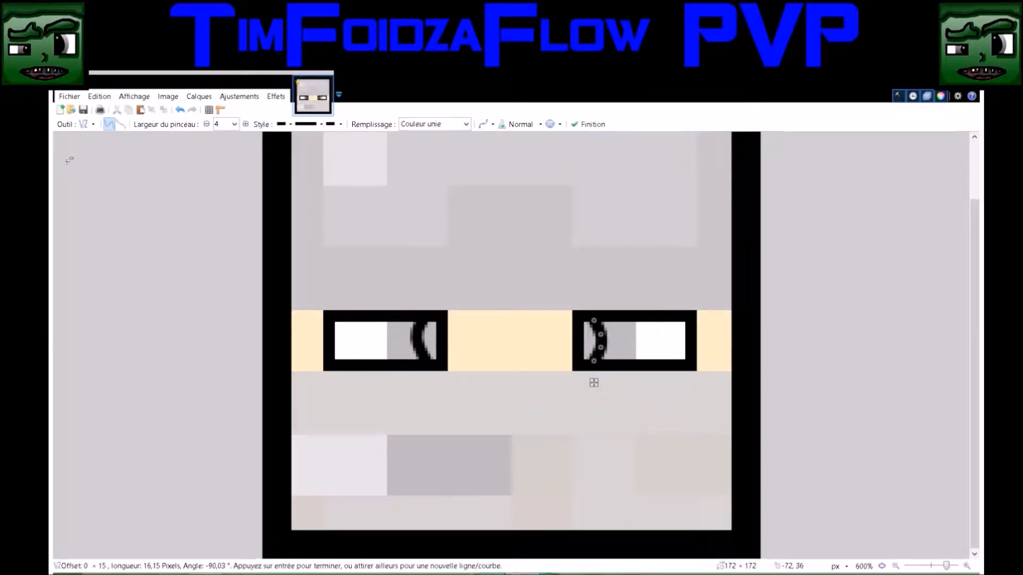
key(s)
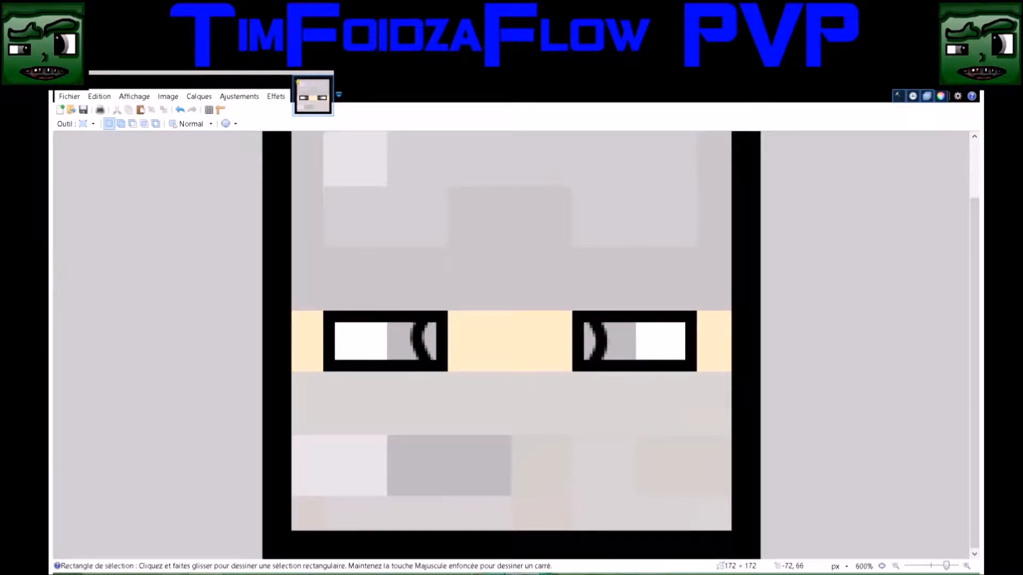
key(f)
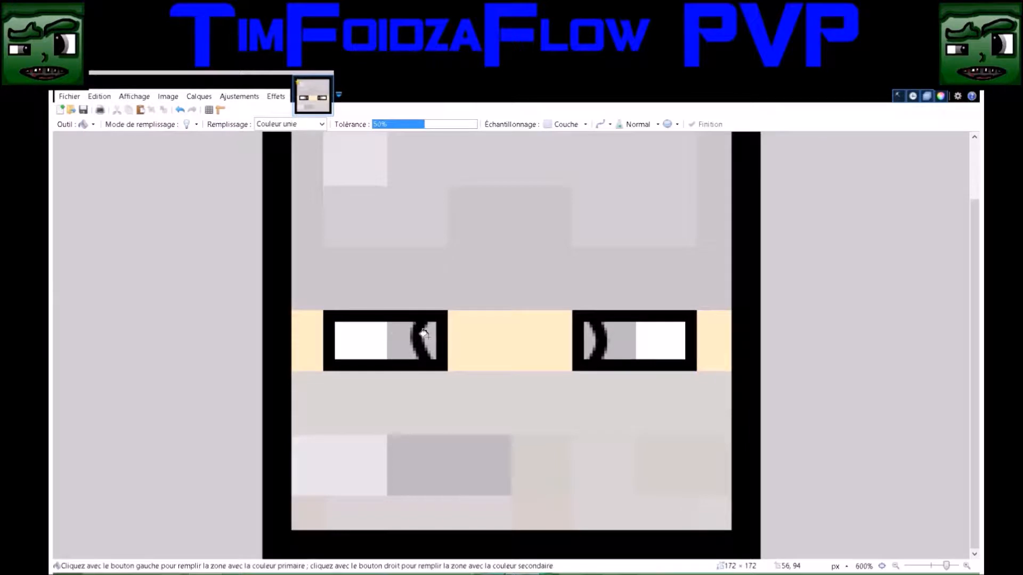
click(588, 337)
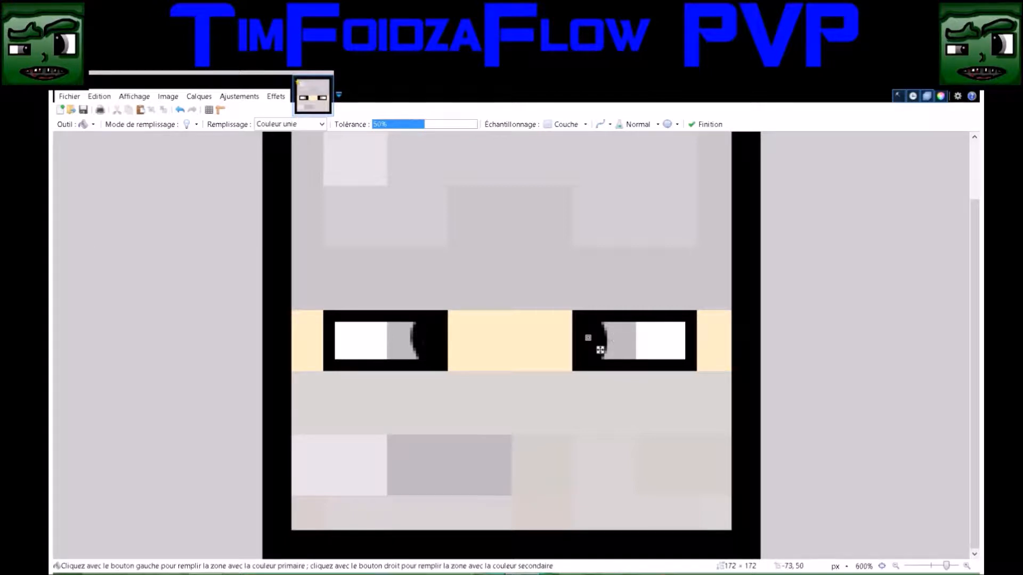
Select the open interiors of both eyes together with the Magic Wand at 50% tolerance
key(b)
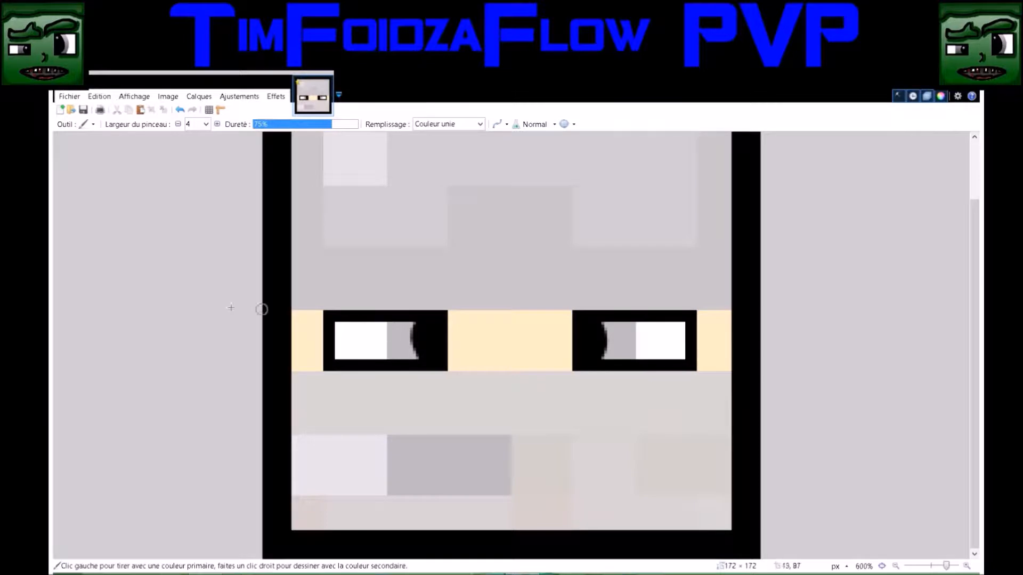
click(62, 198)
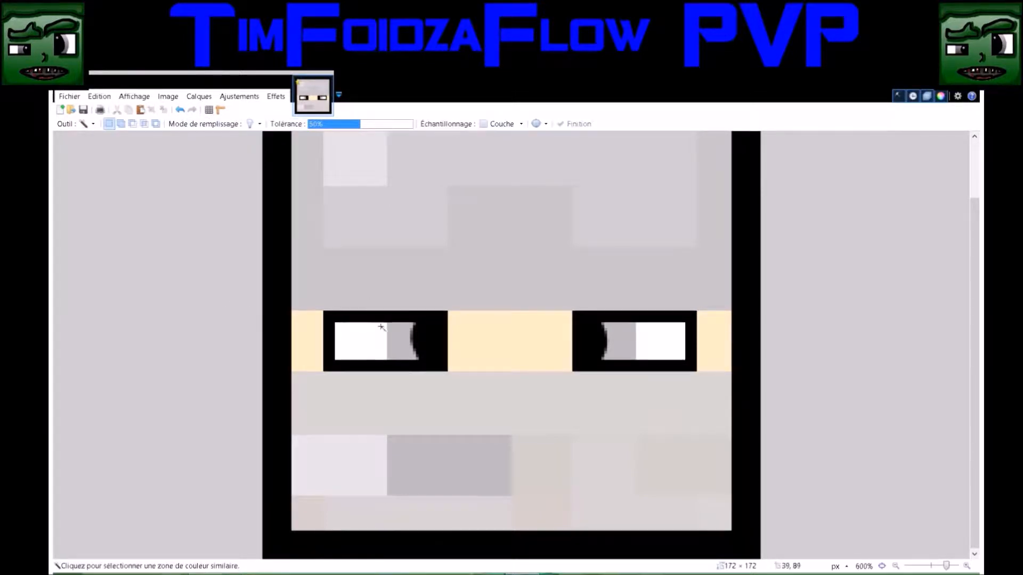
click(378, 345)
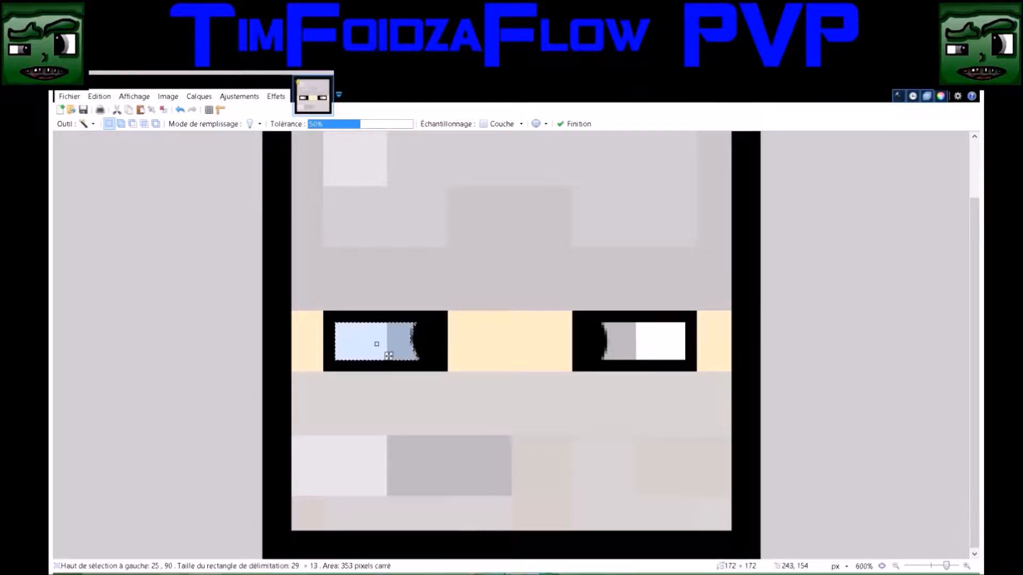
click(961, 508)
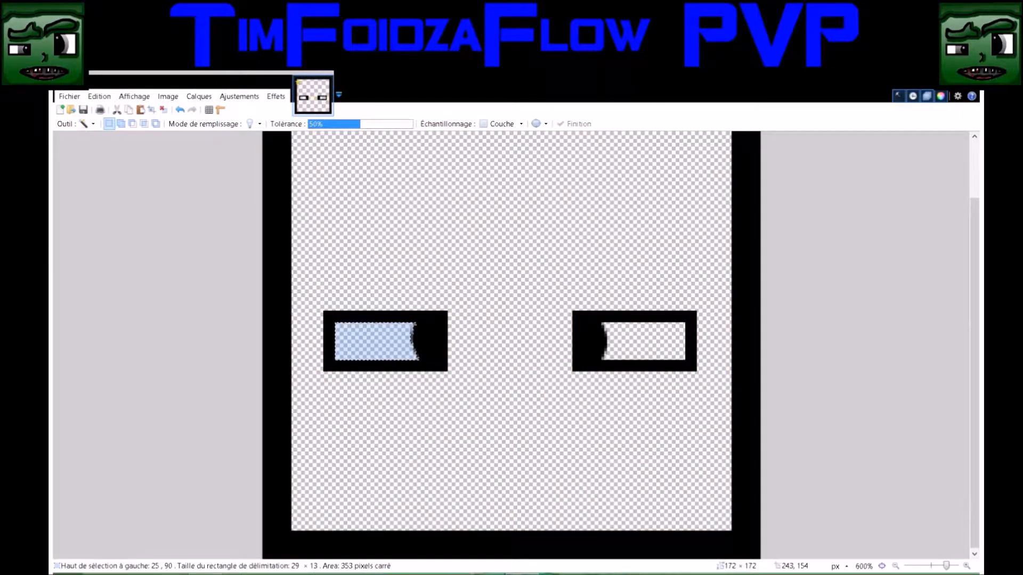
click(960, 508)
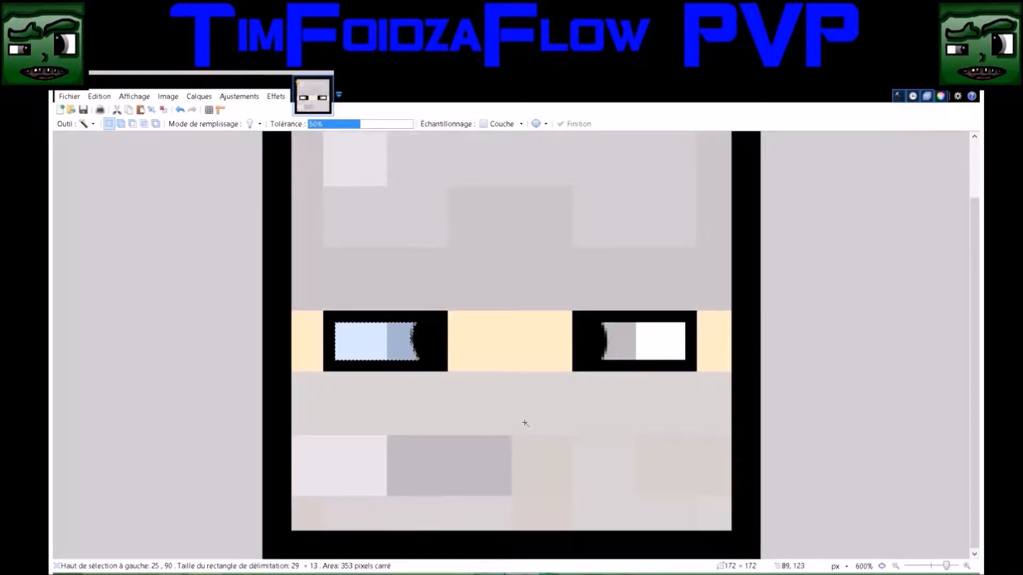
ctrl+click(656, 347)
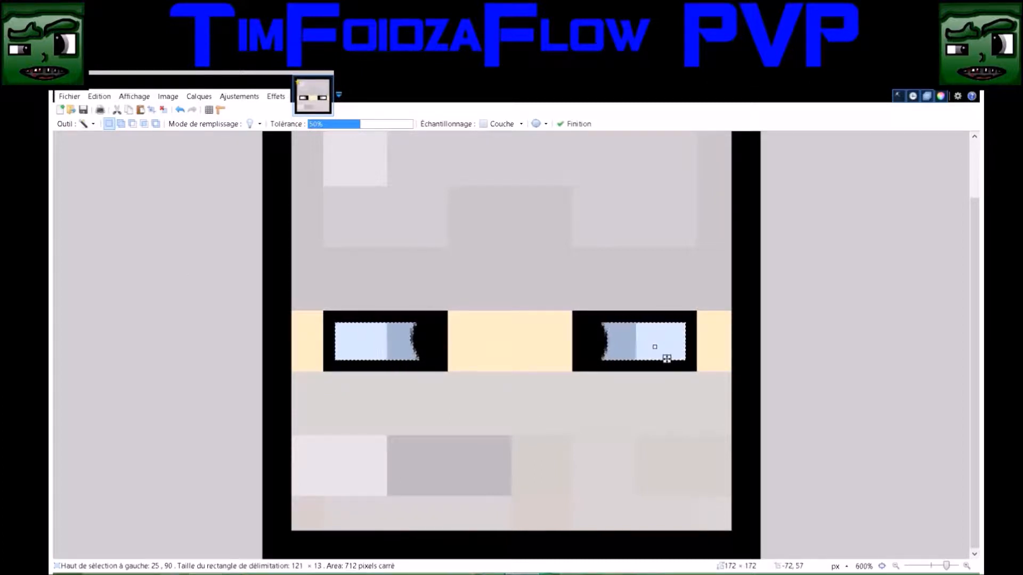
Shade the inner halves of both selected eyes with a 60-pixel brush at 75% hardness and clear the selection
key(b)
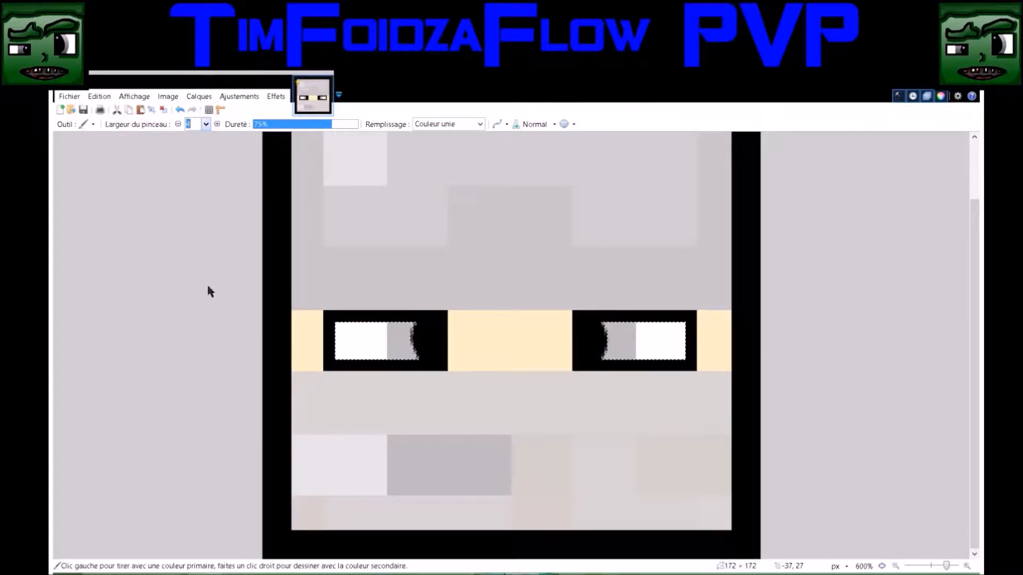
text(60)
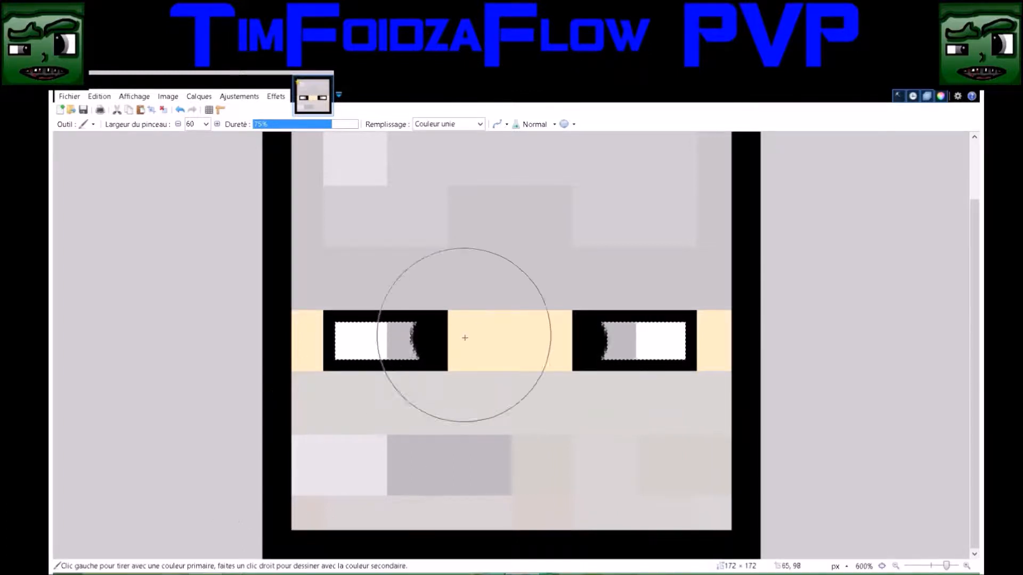
drag(475, 353, 551, 350)
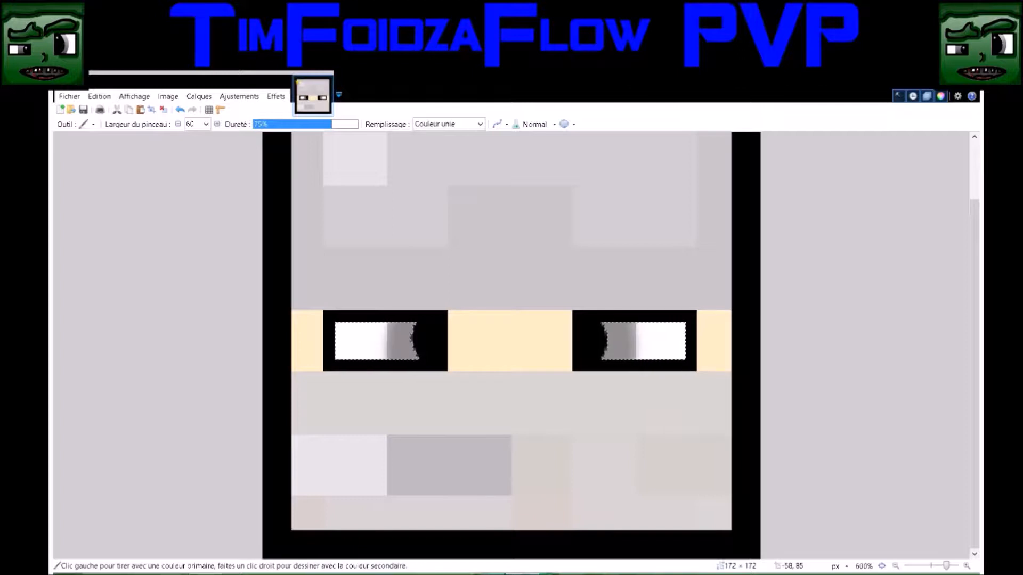
key(s)
key(ctrl+d)
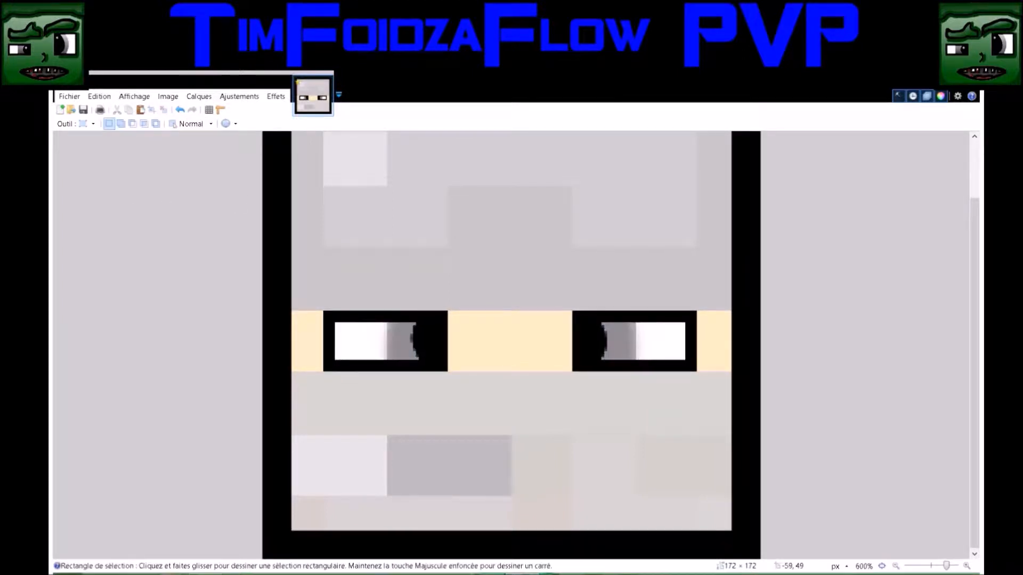
Select the grey iris of the left eye by color and apply a vertical linear gradient, darker at its upper edge
key(s)
key(s)
key(s)
click(405, 346)
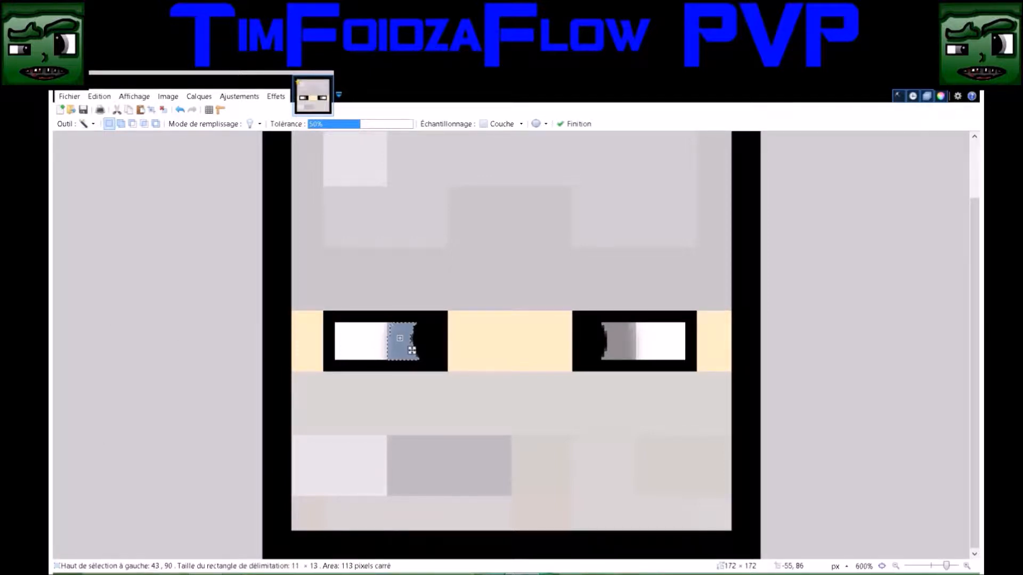
key(g)
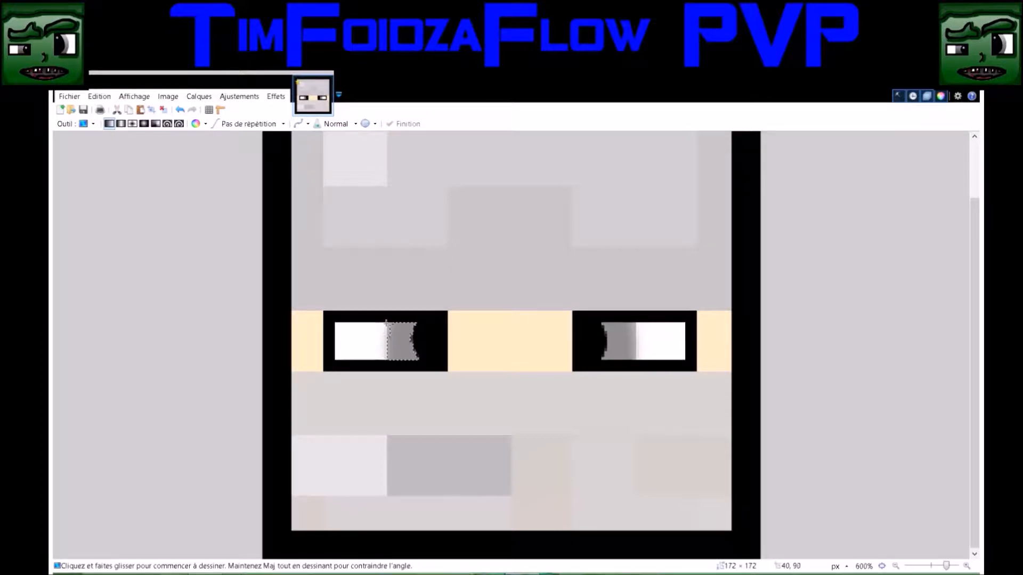
drag(404, 313, 408, 437)
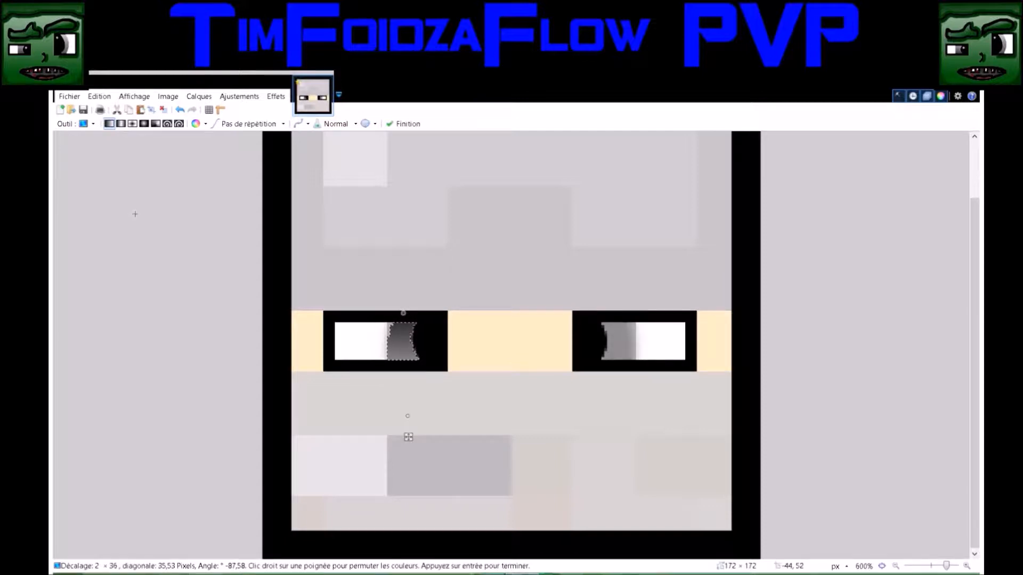
Select the grey iris of the right eye by color and apply a vertical linear gradient, darker at its upper edge
click(66, 194)
click(623, 338)
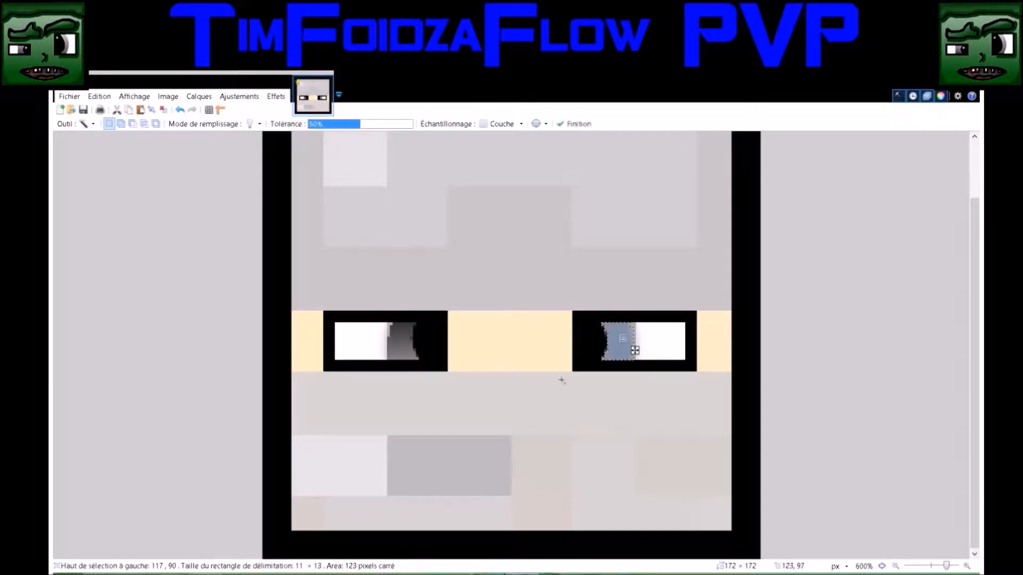
key(g)
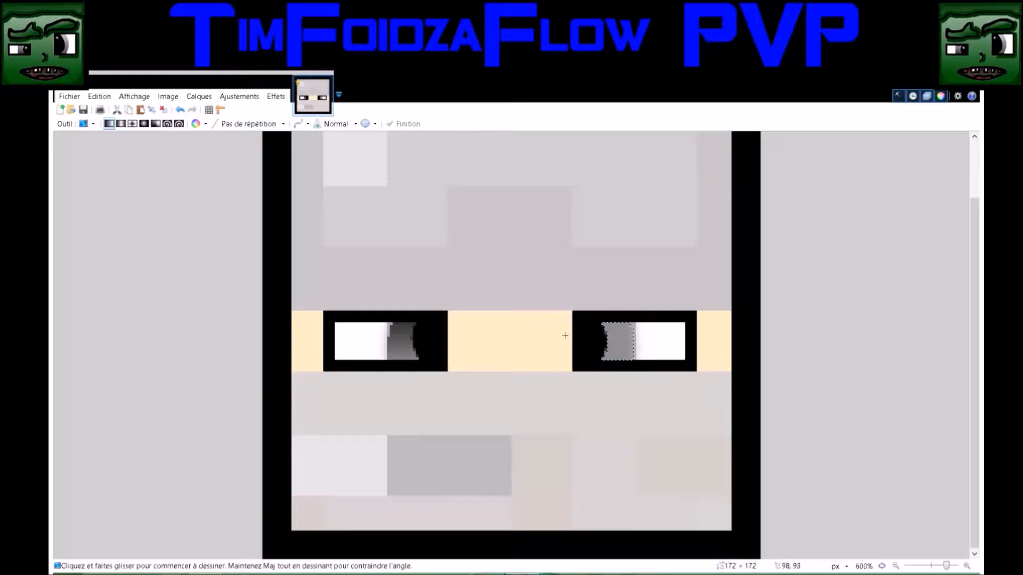
click(615, 317)
drag(614, 316, 602, 427)
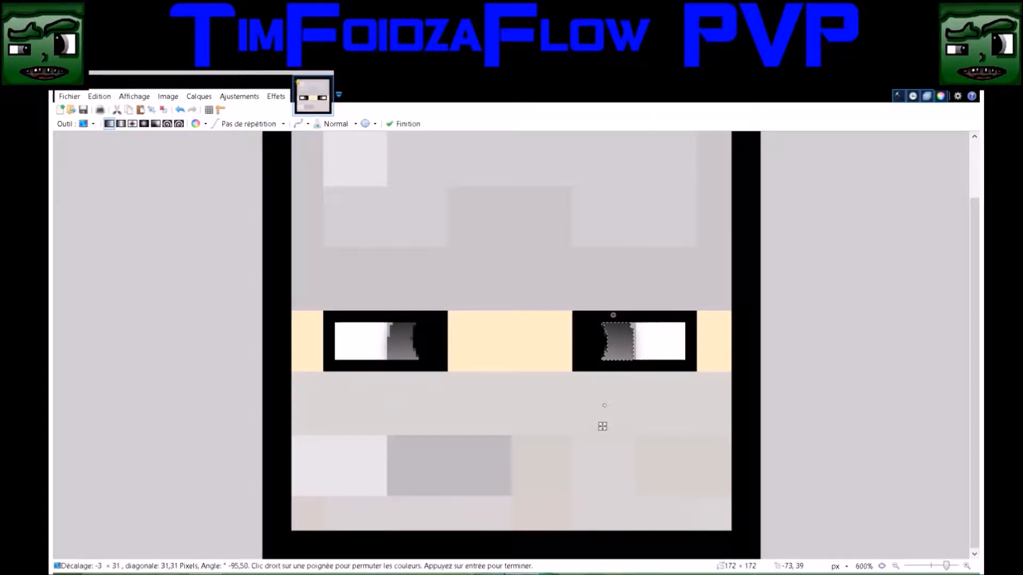
Select the white areas of both eyes by color at 50% tolerance, fill them with solid white and clear the selection
click(69, 203)
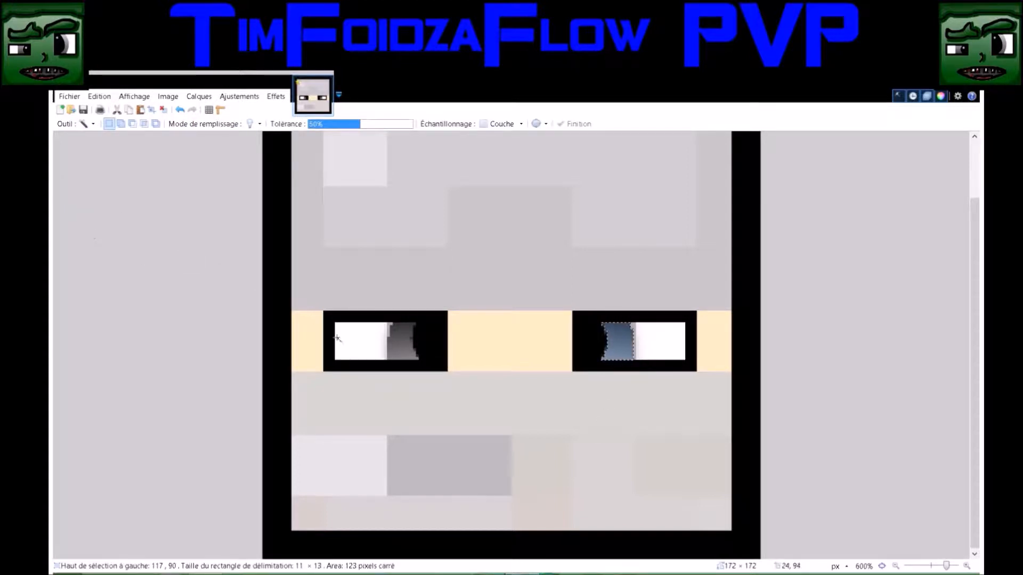
click(359, 347)
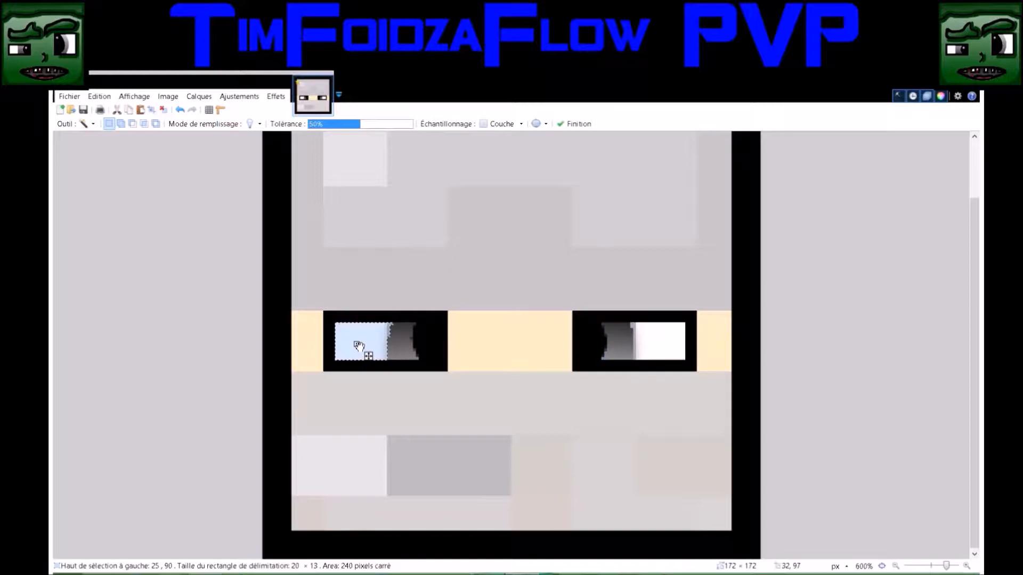
ctrl+click(659, 342)
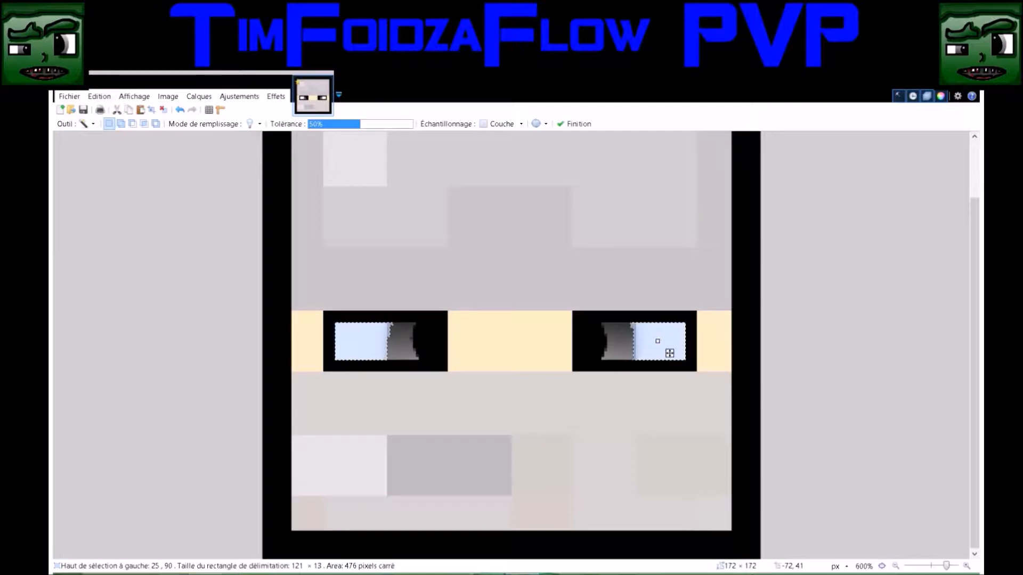
key(f)
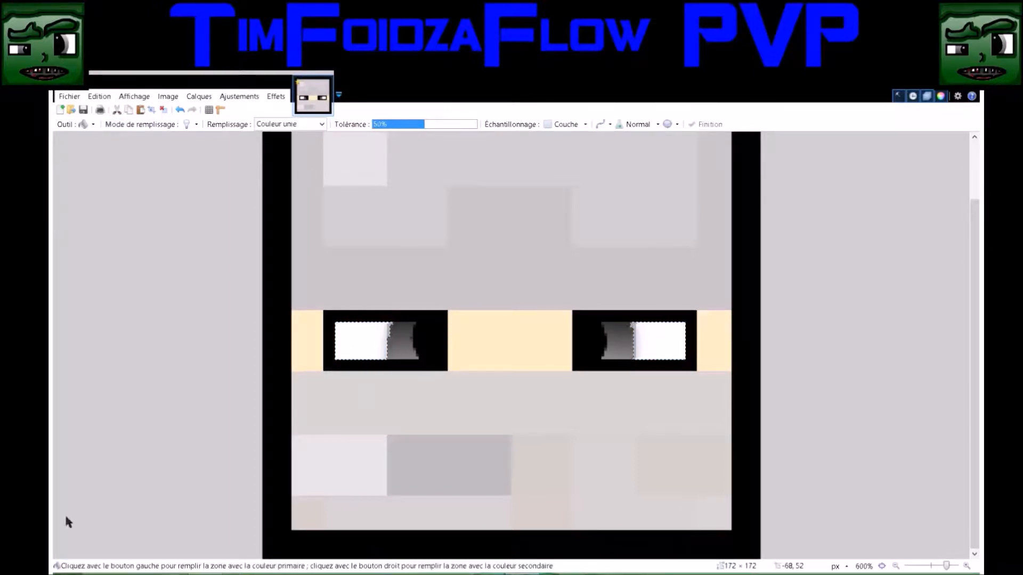
click(356, 337)
click(655, 337)
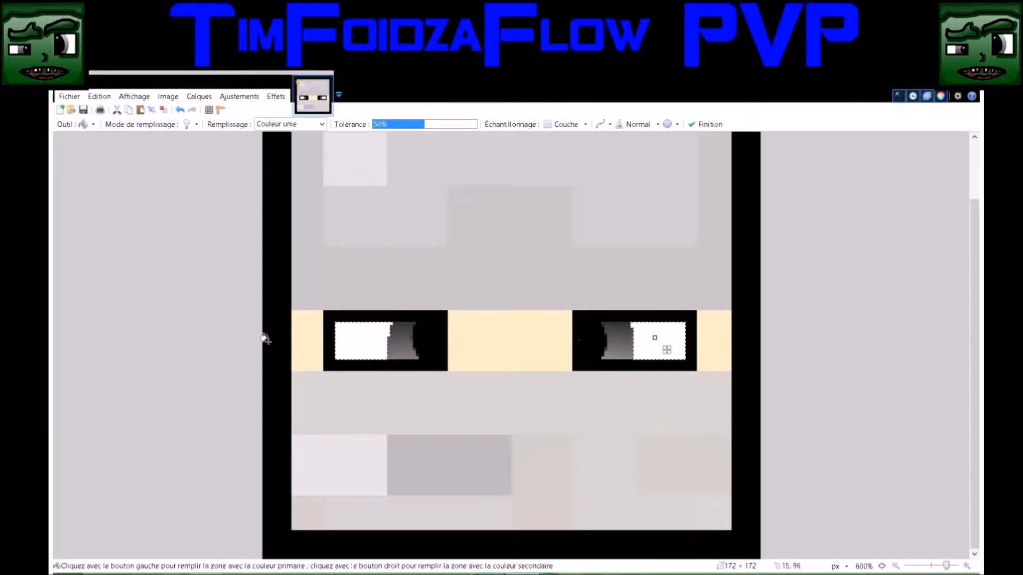
click(64, 151)
click(414, 345)
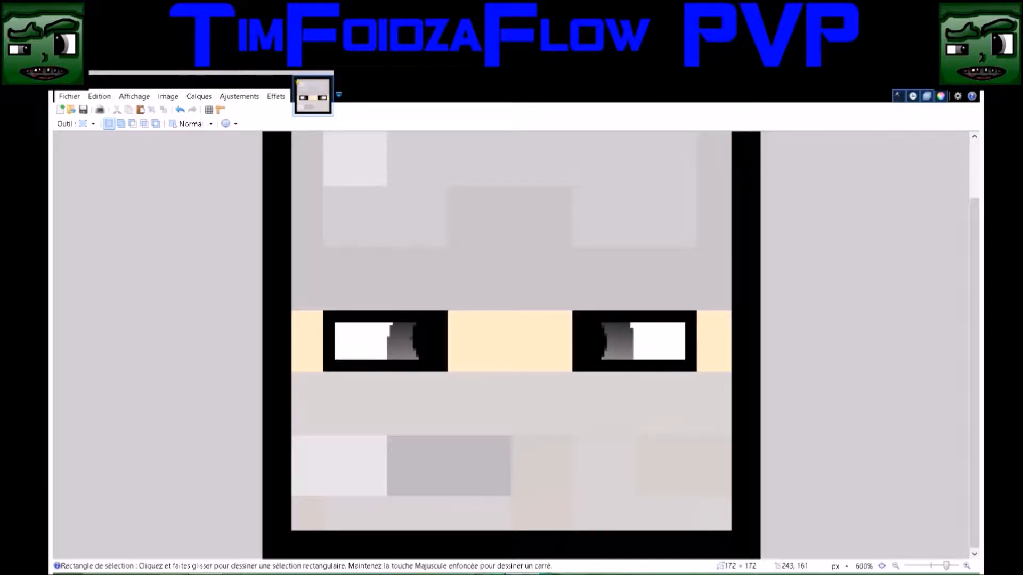
Hide and restore the skin background to check the black outlines and eyes alone, and view the face at another zoom
click(963, 525)
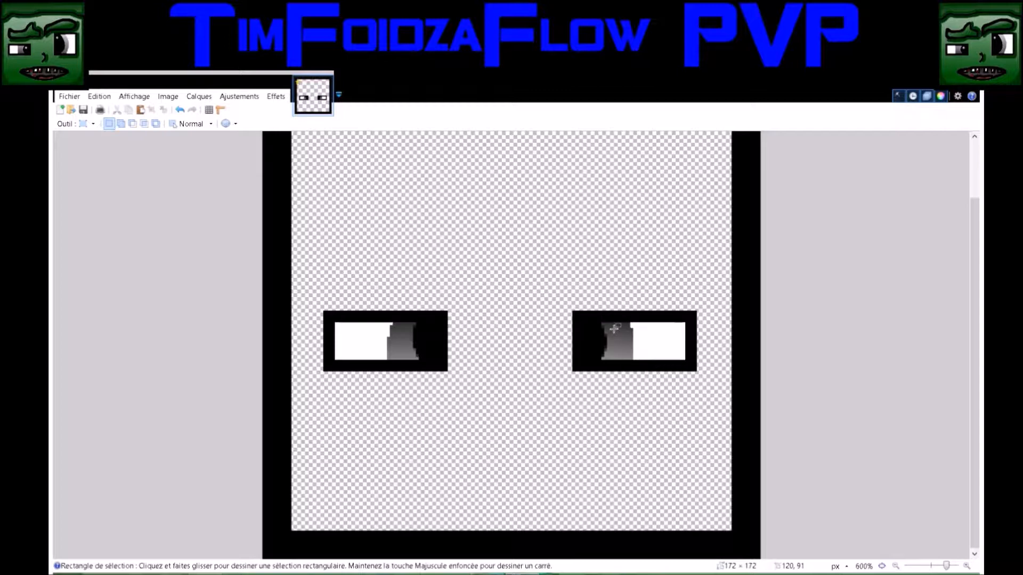
click(956, 465)
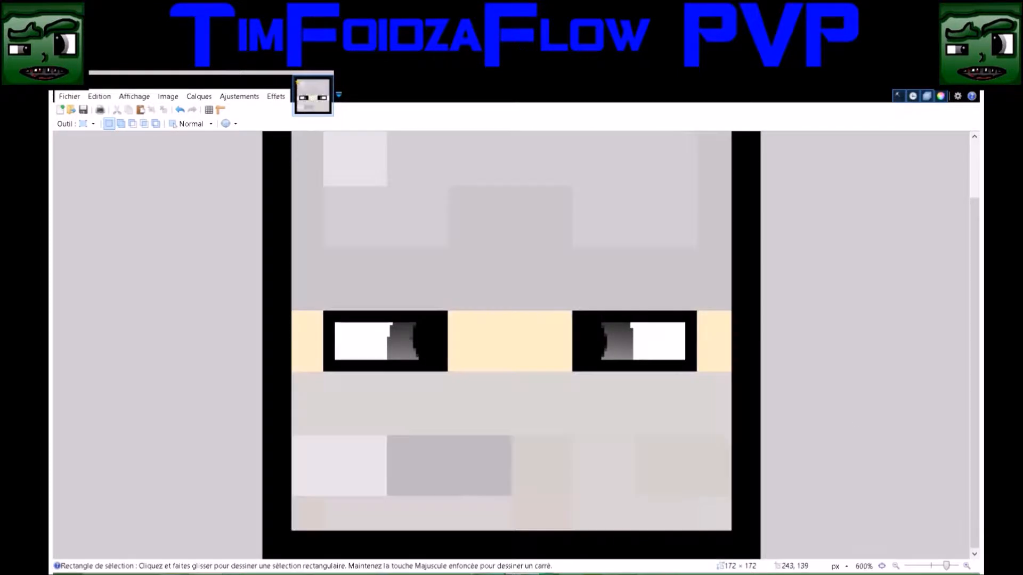
click(79, 216)
right_click(372, 288)
right_click(372, 288)
click(510, 374)
click(509, 375)
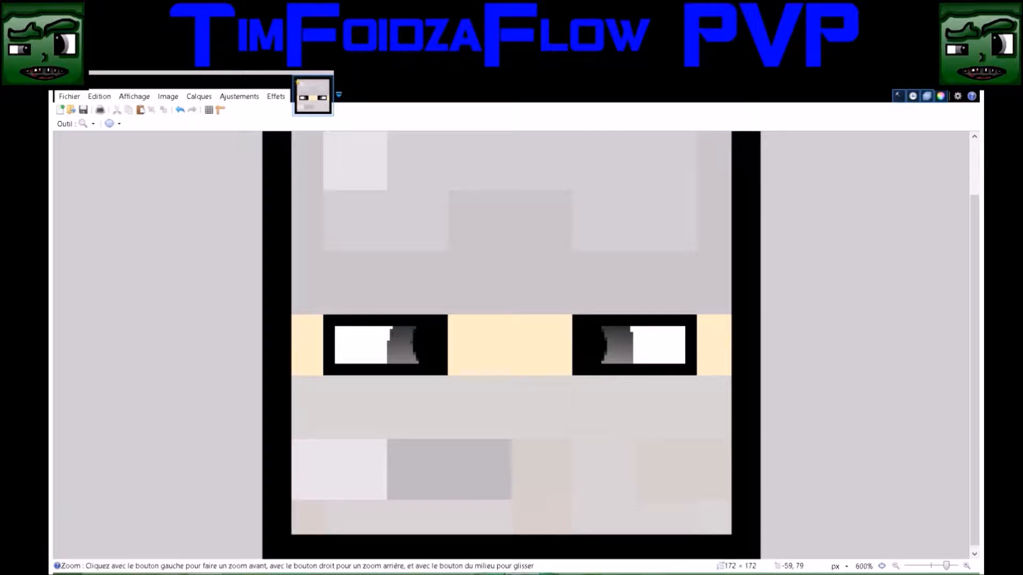
Draw a 4-pixel-wide black curve above the eyes from one side of the face to the other, arched upward in the middle
key(o)
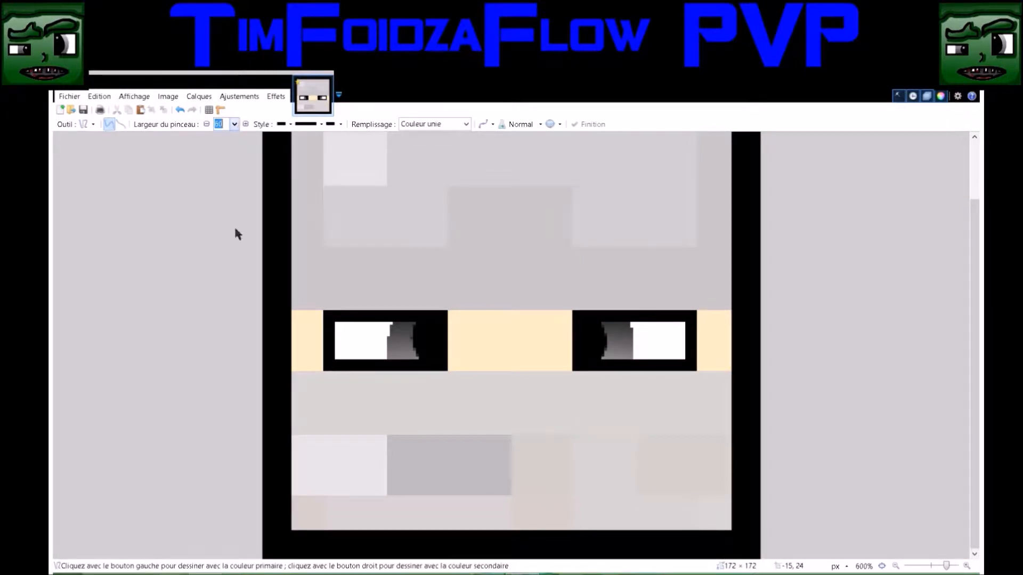
text(4)
click(291, 287)
drag(291, 287, 736, 287)
drag(461, 287, 461, 263)
drag(587, 285, 594, 267)
drag(463, 267, 459, 266)
drag(598, 269, 599, 268)
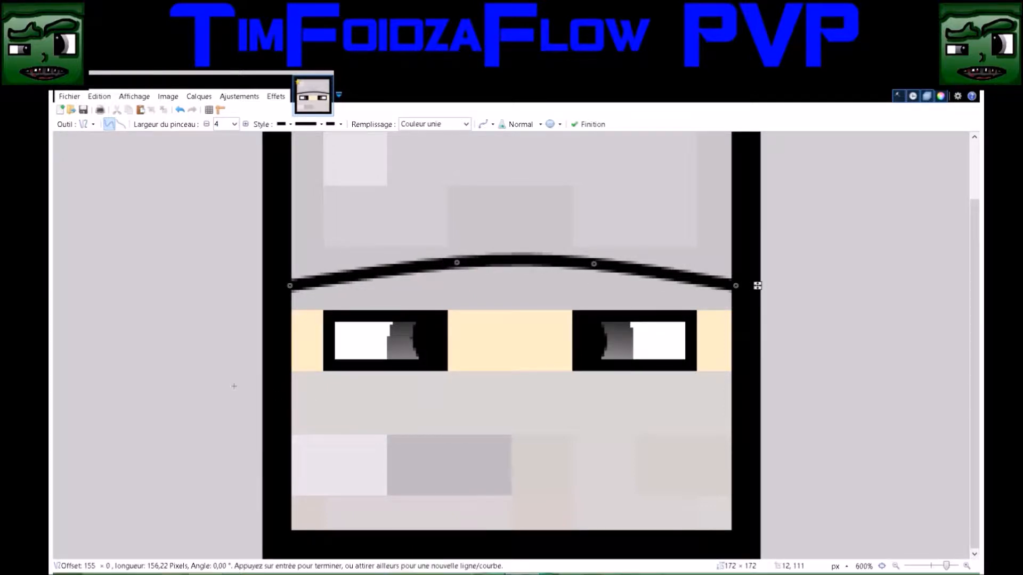
Draw a matching 4-pixel-wide black curve below the eyes across the whole face, bowed gently downward in the middle
drag(290, 400, 746, 399)
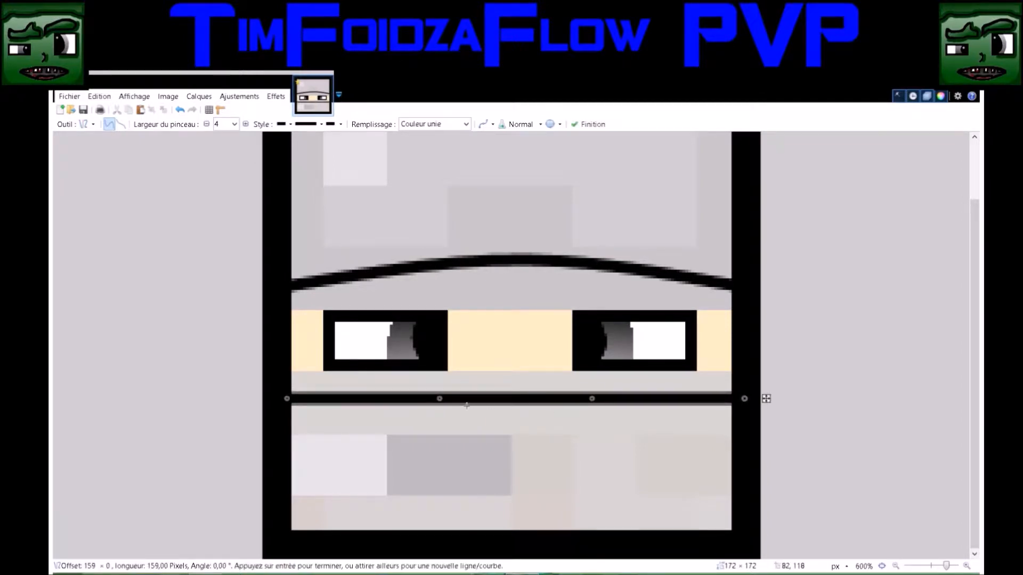
drag(439, 399, 440, 410)
drag(591, 399, 593, 409)
key(Return)
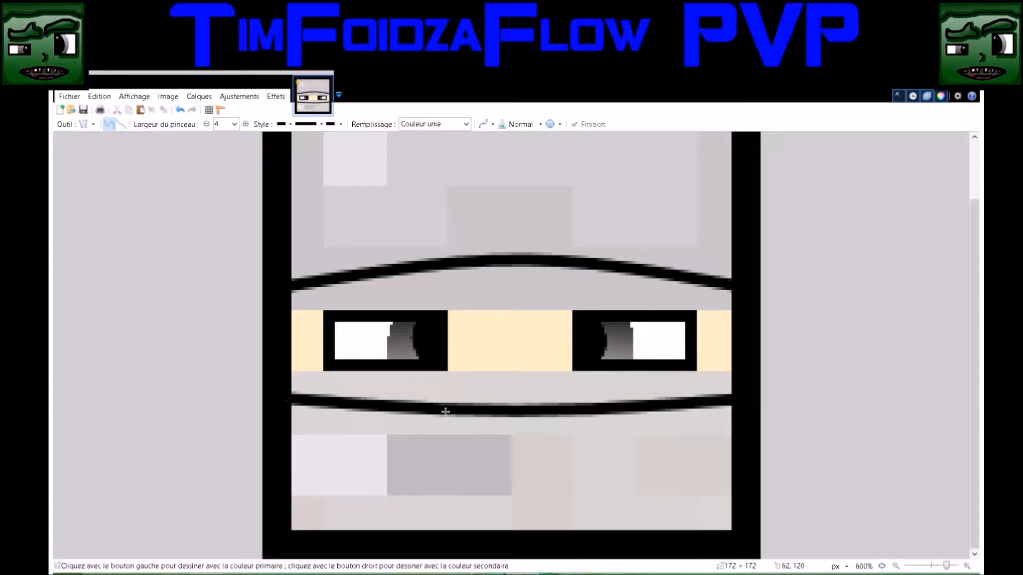
click(180, 110)
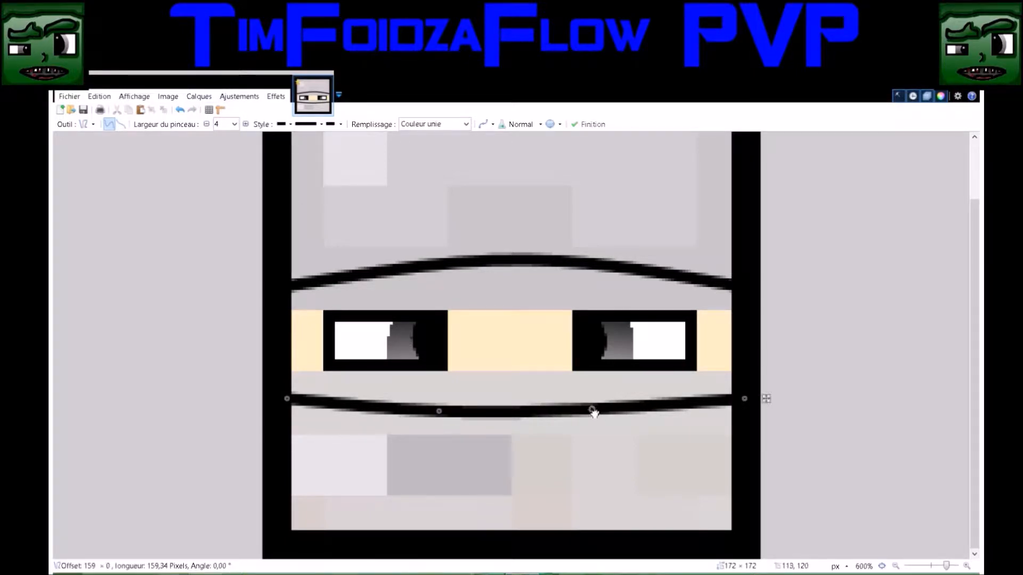
drag(591, 409, 591, 411)
drag(444, 412, 442, 413)
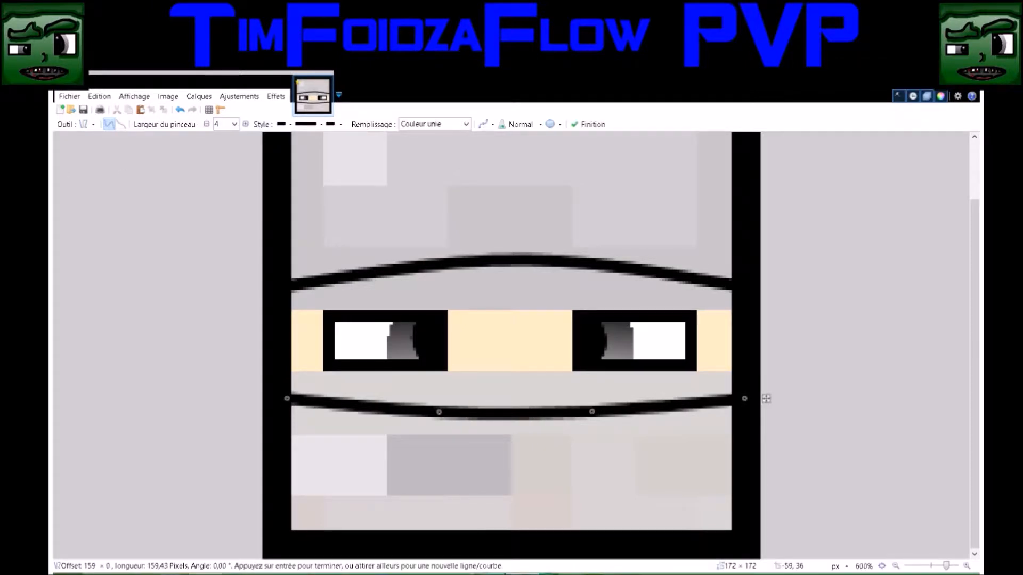
key(s)
scroll(450, 311, up, 3)
scroll(452, 314, down, 3)
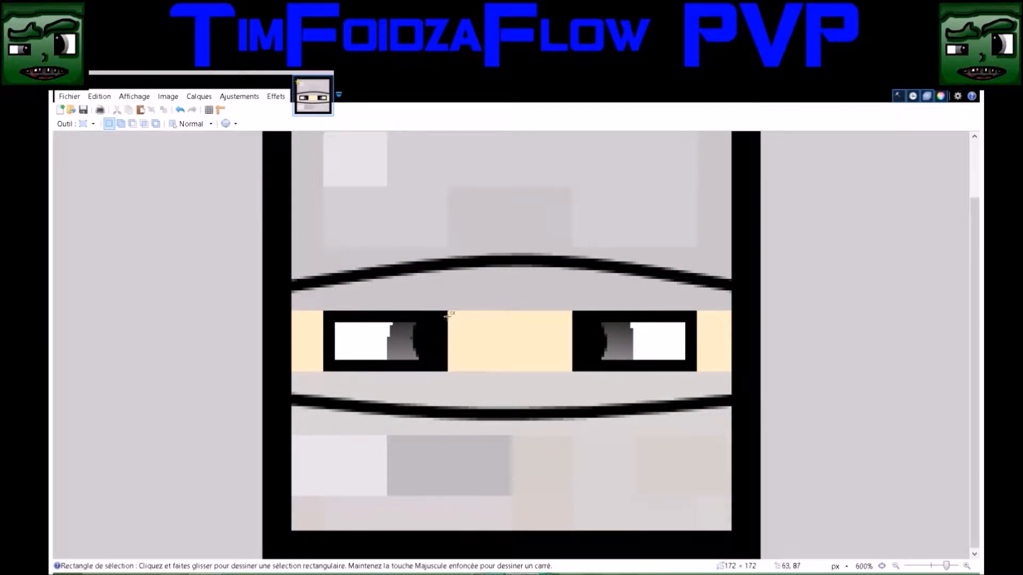
Hide the outline and eye artwork to inspect the original pixel skin underneath, and show it again
click(855, 497)
click(855, 497)
key(ctrl+comma)
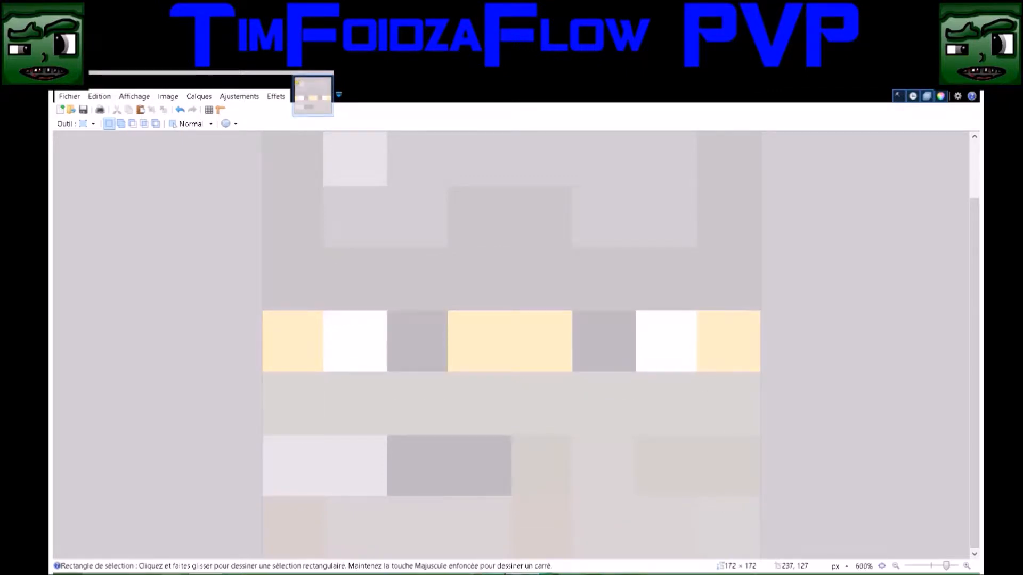
key(ctrl+comma)
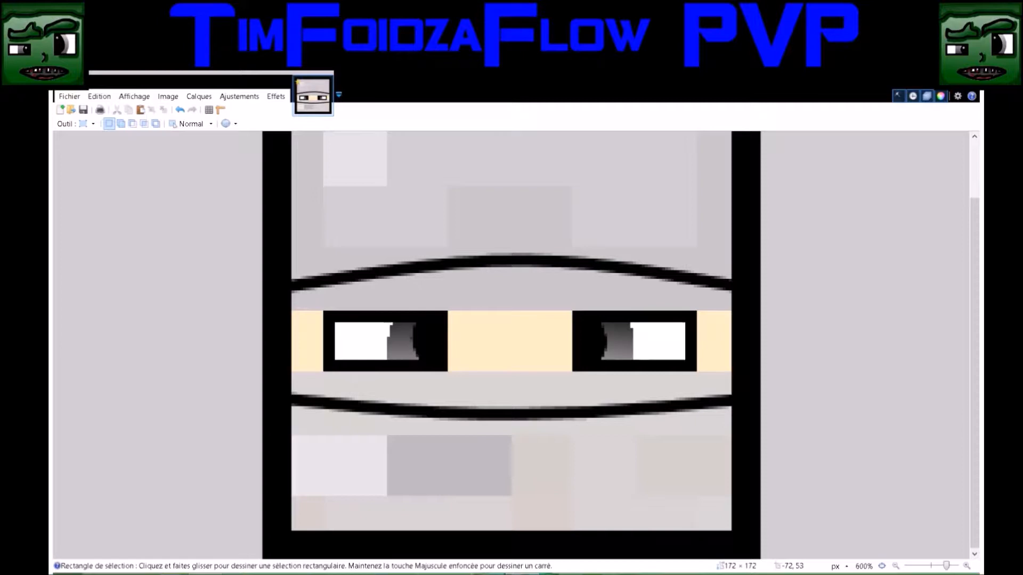
Select the face opening between the two curves by color at 50% tolerance and fill it with a vertical pinkish skin-tone gradient, darker at the top
key(s)
key(s)
key(s)
click(310, 326)
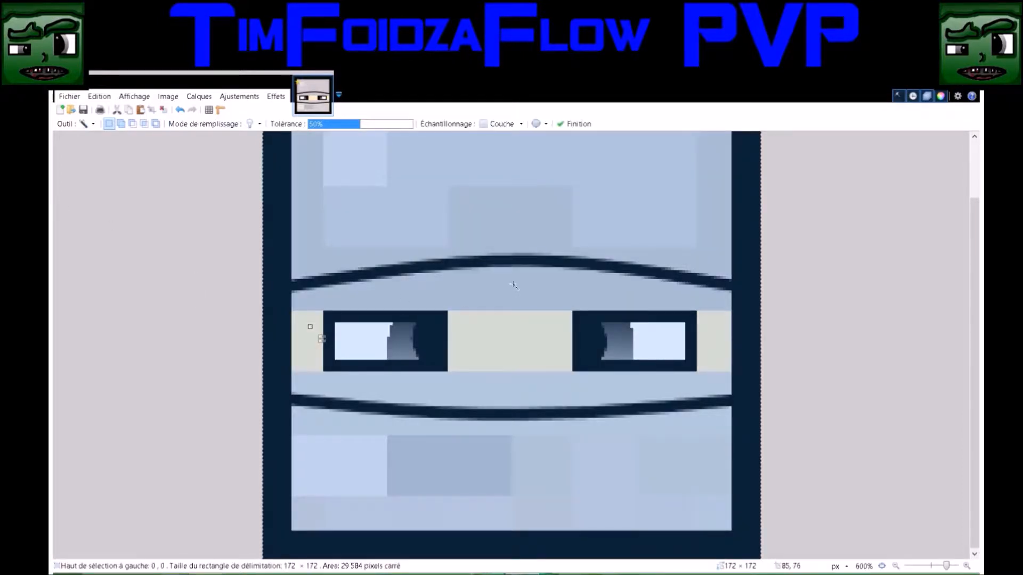
click(498, 338)
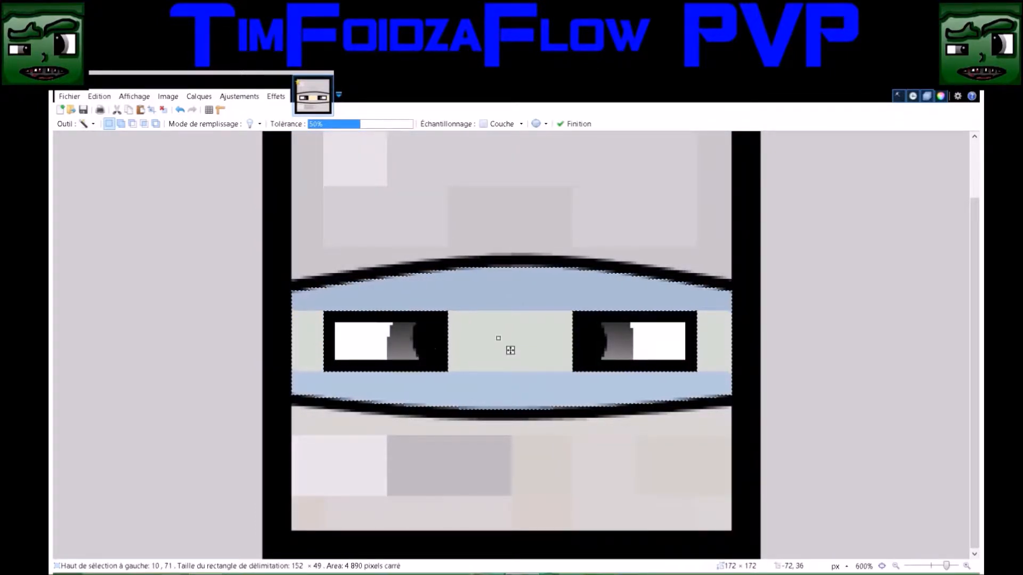
key(g)
drag(503, 207, 504, 227)
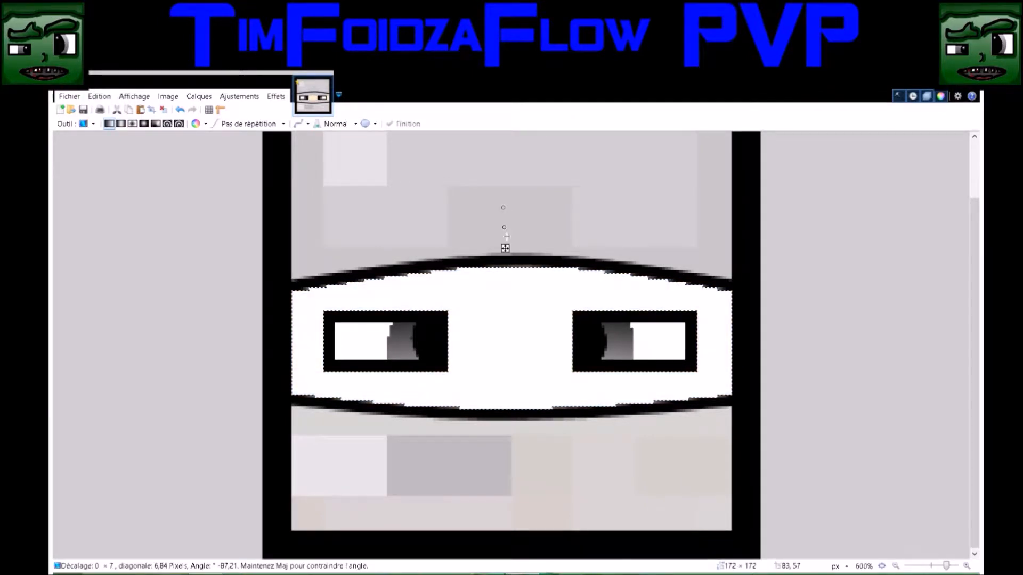
drag(506, 237, 506, 500)
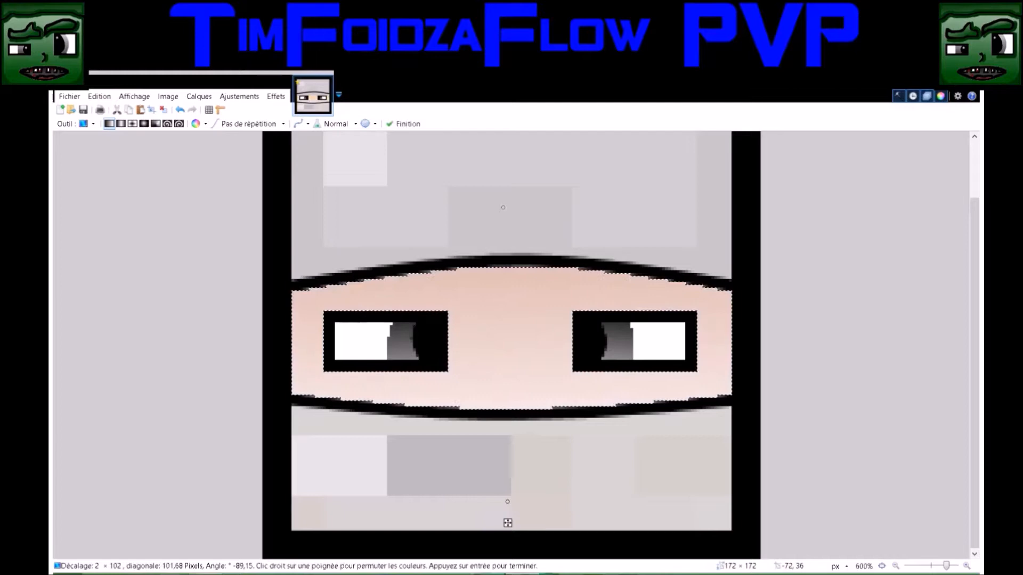
Outline an eyebrow above each eye, just under the upper curve, with a black 4-pixel brush at 75% hardness
key(b)
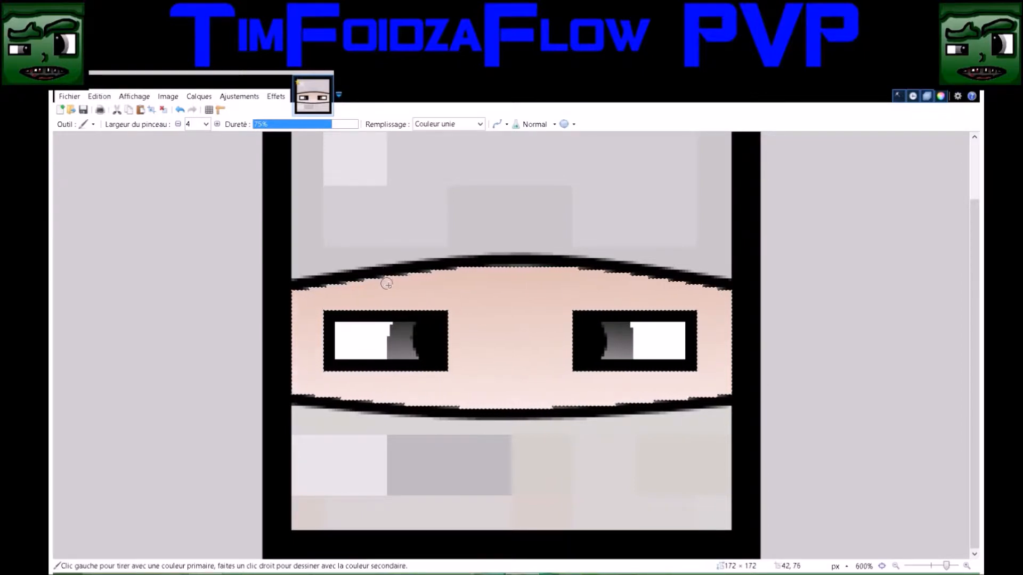
drag(398, 275, 431, 274)
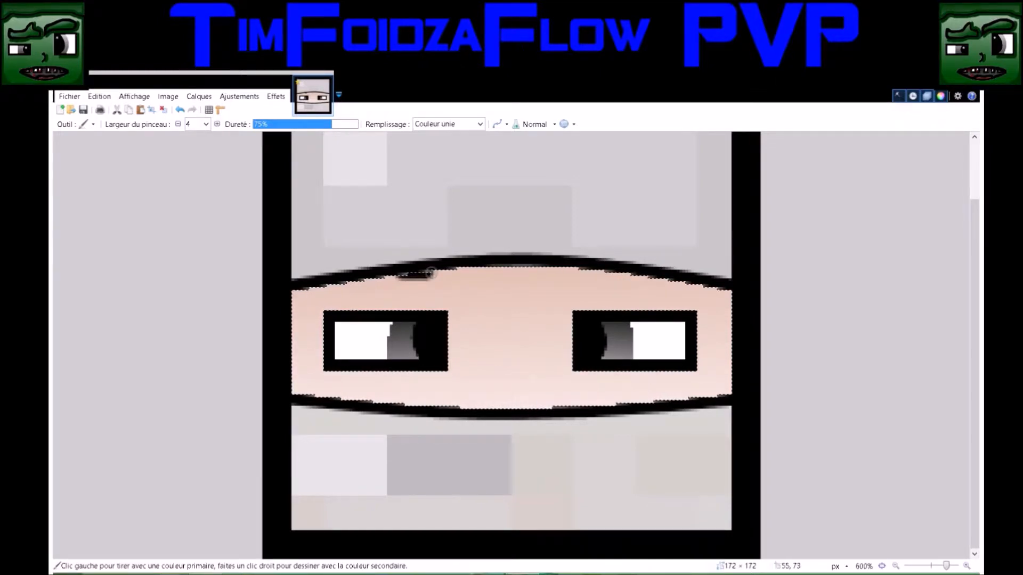
drag(430, 274, 358, 278)
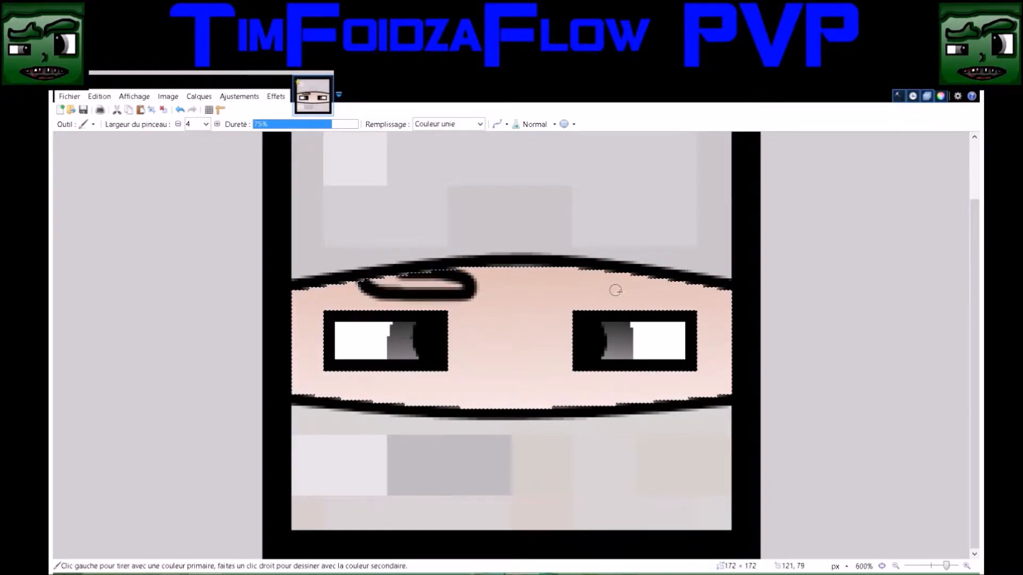
click(588, 288)
drag(596, 291, 659, 272)
drag(585, 288, 566, 288)
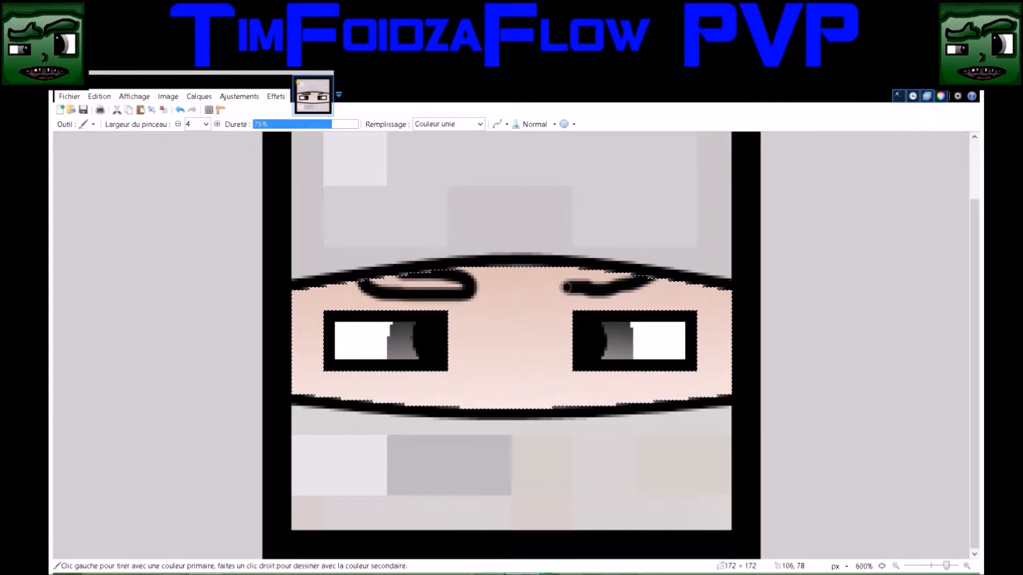
drag(567, 287, 548, 279)
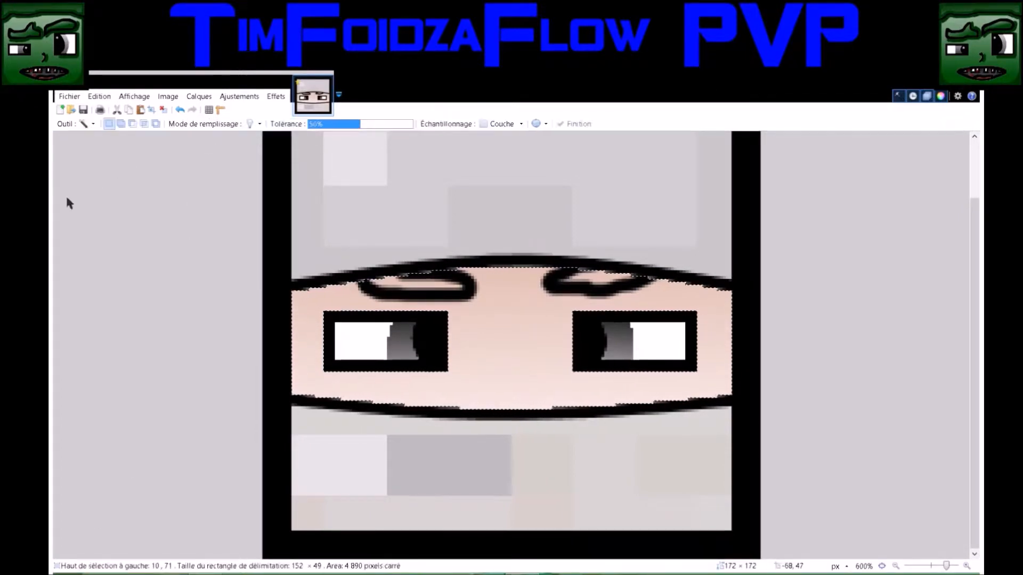
Select the interiors of both eyebrows by color at 50% tolerance and fill them with a vertical brown linear gradient
key(s)
click(422, 286)
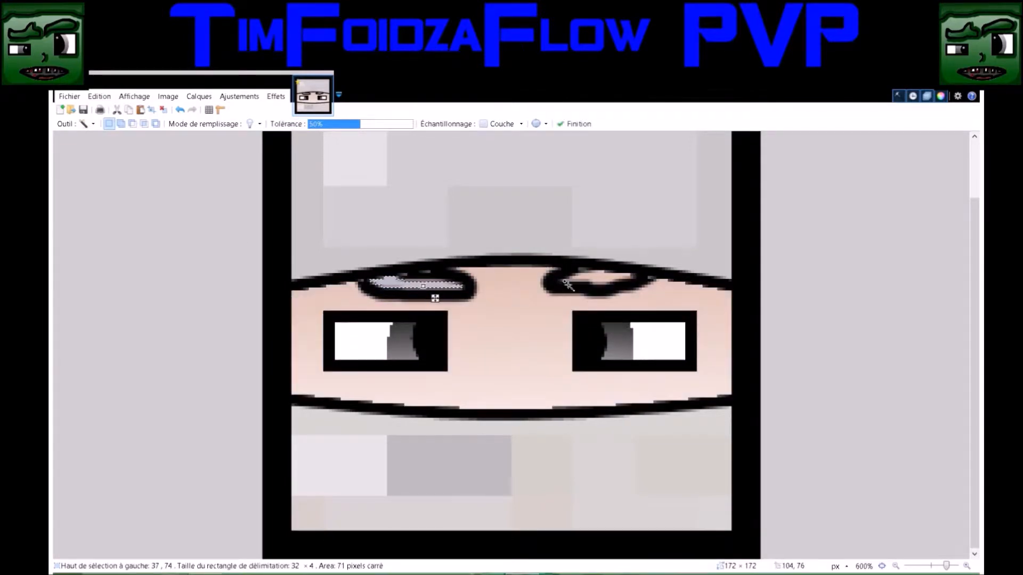
ctrl+click(602, 280)
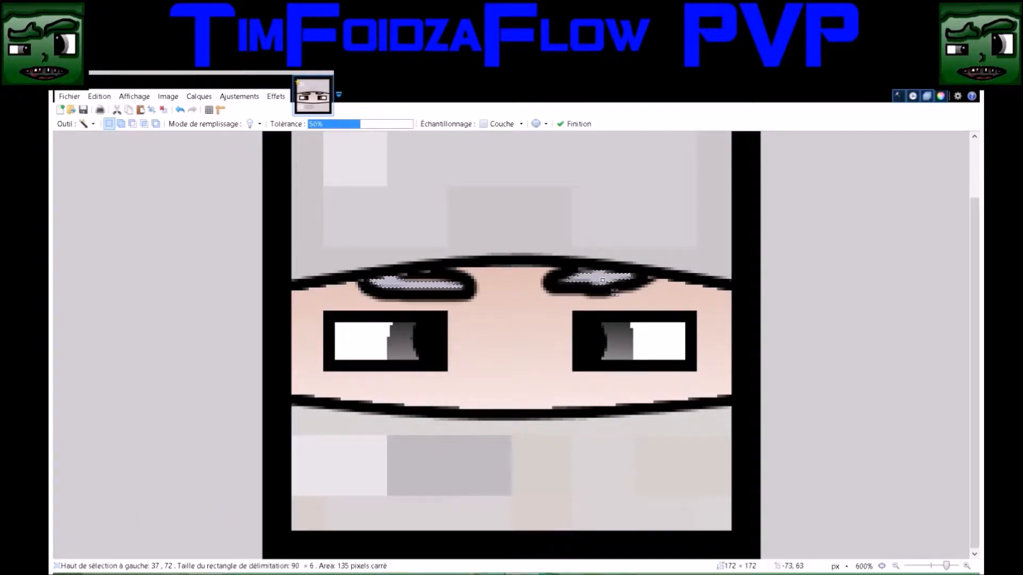
key(g)
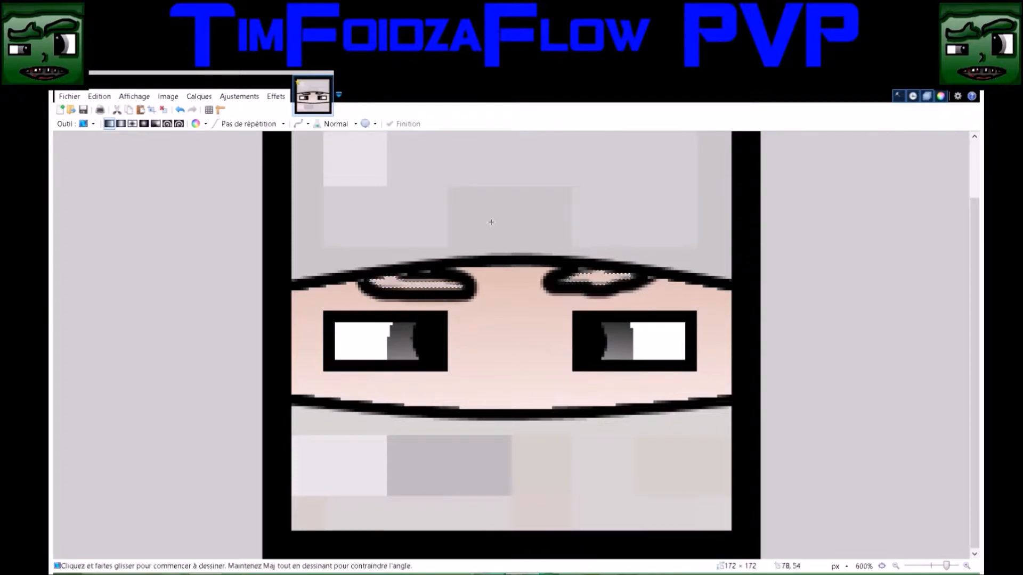
click(506, 209)
drag(505, 209, 505, 507)
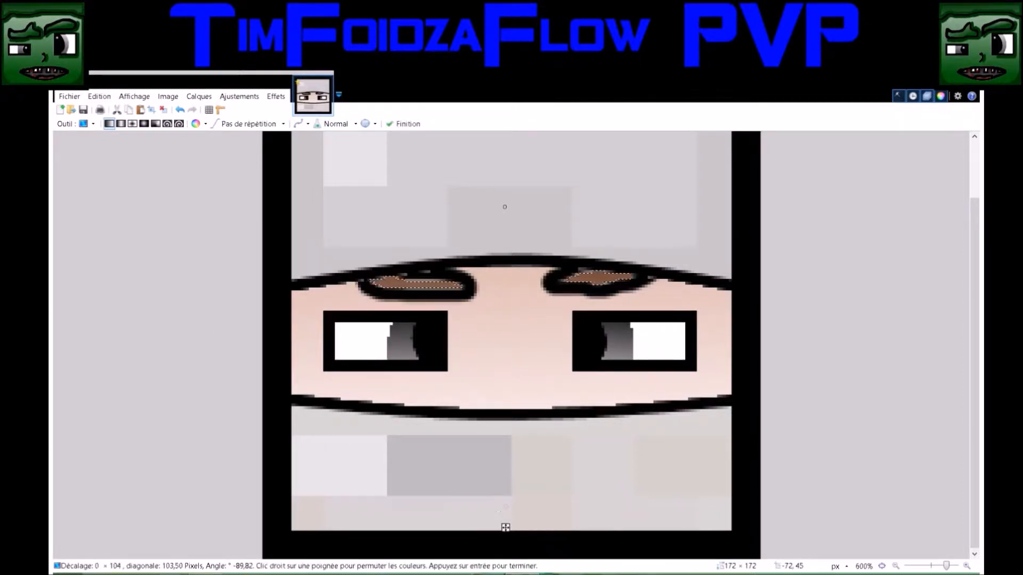
key(z)
right_click(565, 342)
right_click(564, 343)
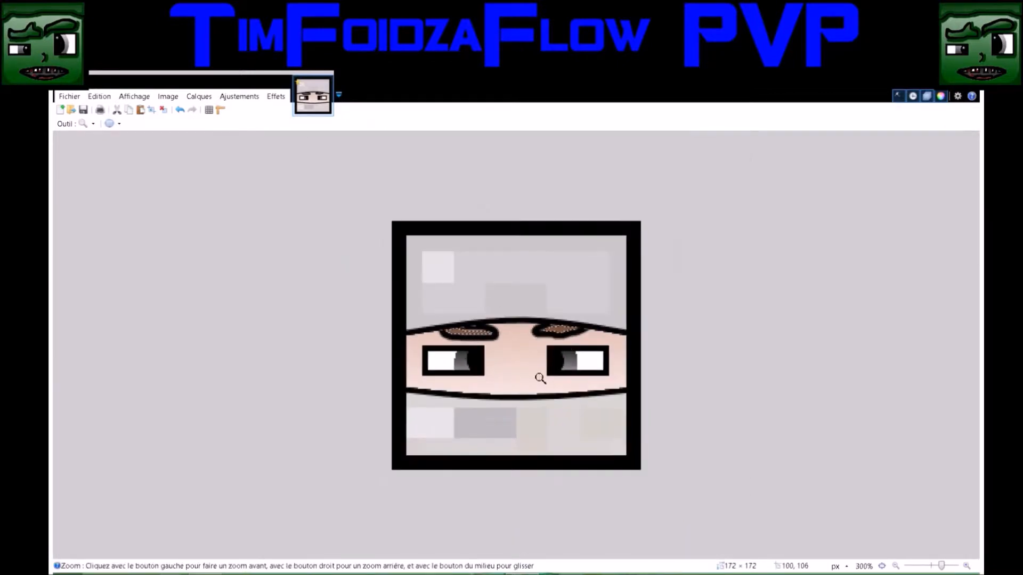
Deselect the eyebrow interiors and thicken both eyebrows' outlines inward with the 4-pixel black brush at 75% hardness, leaving thin brown slivers
click(540, 377)
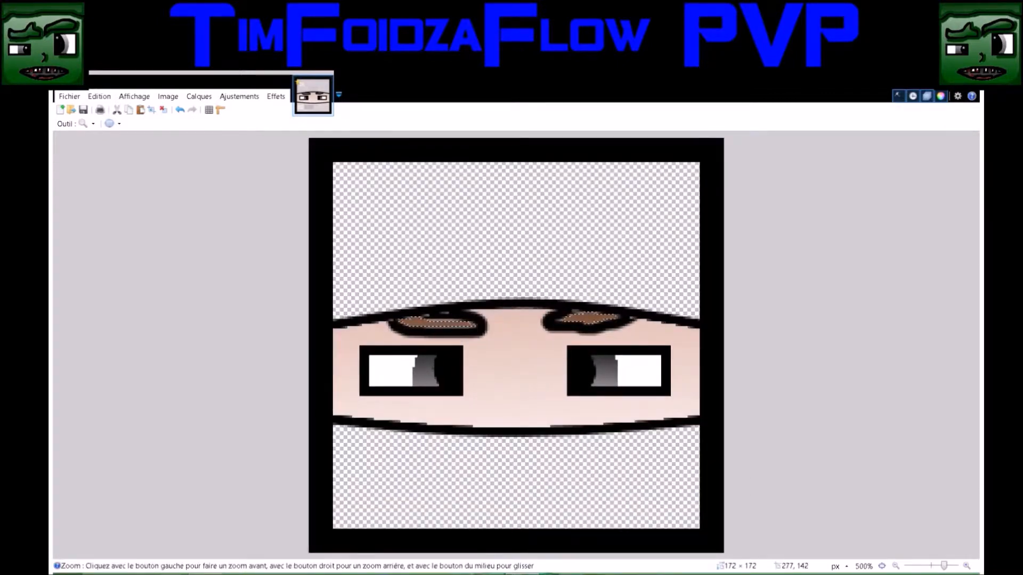
key(s)
key(ctrl+d)
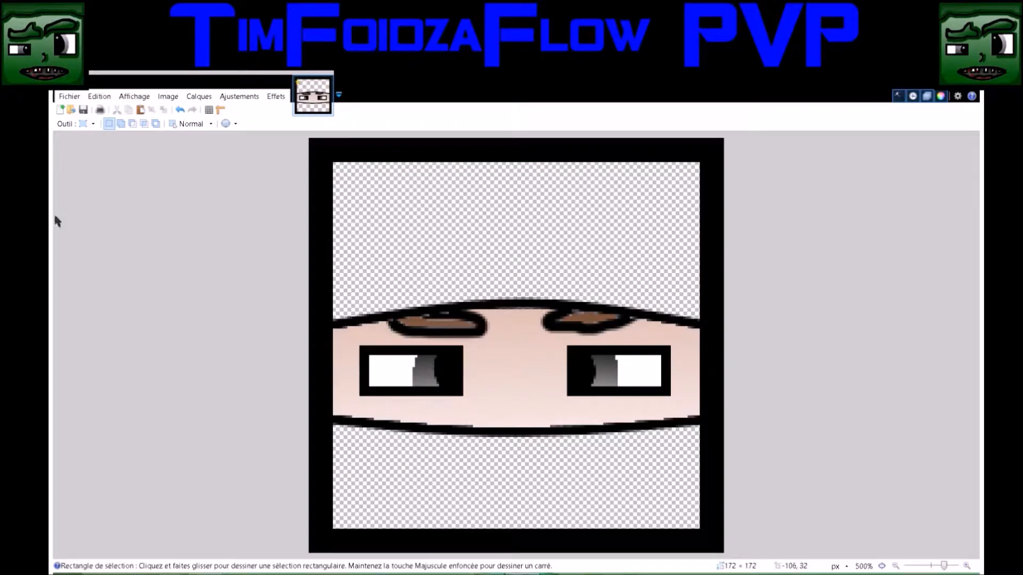
key(b)
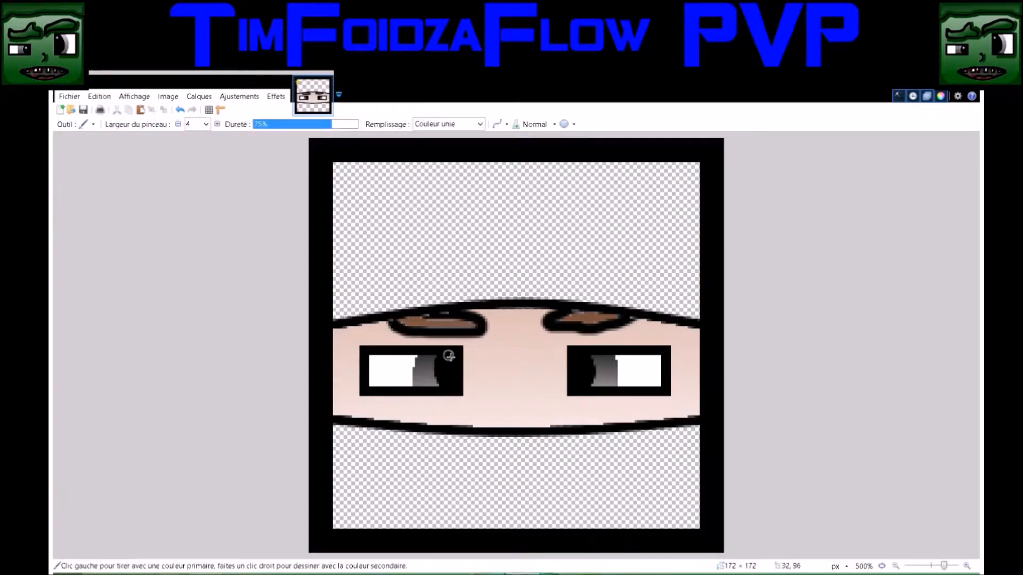
drag(476, 321, 428, 317)
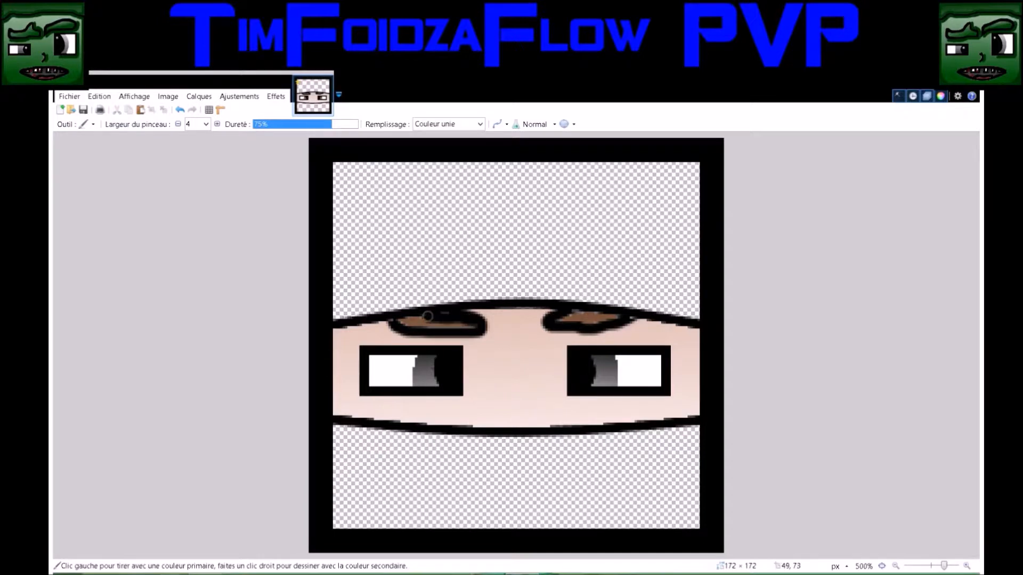
mouse_move(421, 315)
mouse_down()
mouse_move(398, 323)
mouse_move(477, 333)
mouse_move(465, 333)
mouse_up()
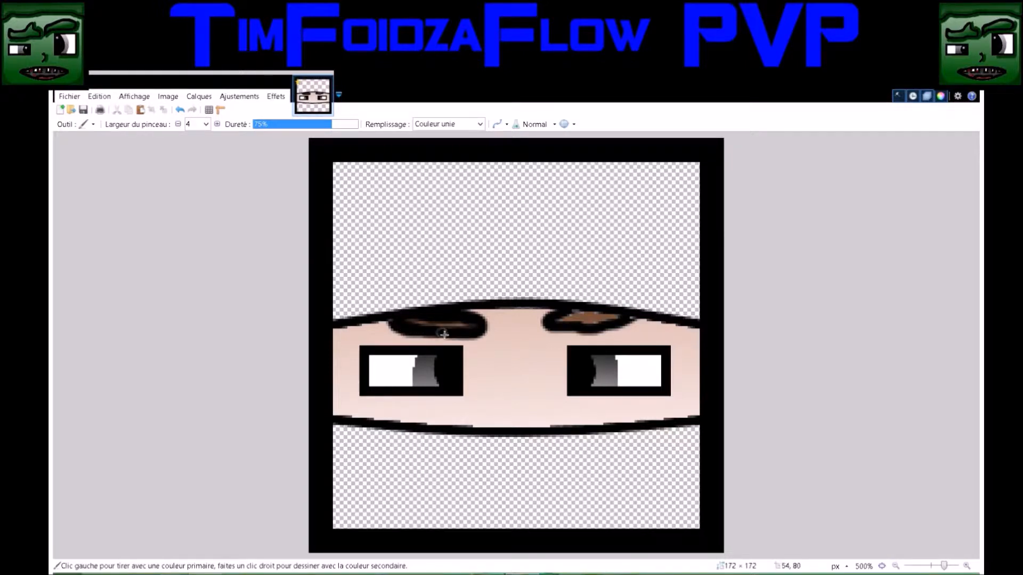
drag(559, 326, 570, 312)
mouse_move(572, 312)
mouse_down()
mouse_move(622, 314)
mouse_move(589, 327)
mouse_up()
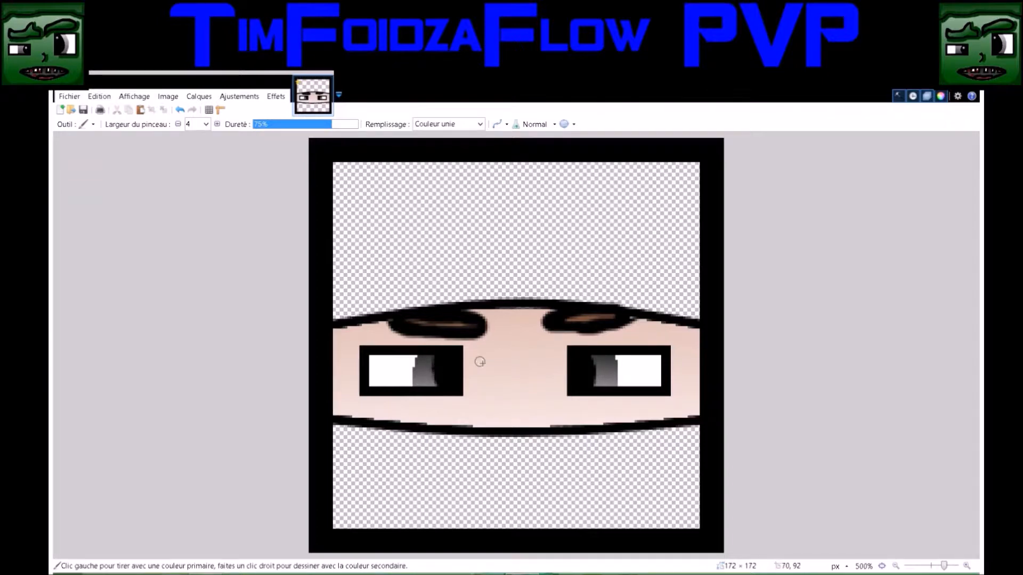
Show the pixel skin layer and brush a black microphone outline below the lower curve, with a boom from the left border ending in a rounded tip
click(959, 456)
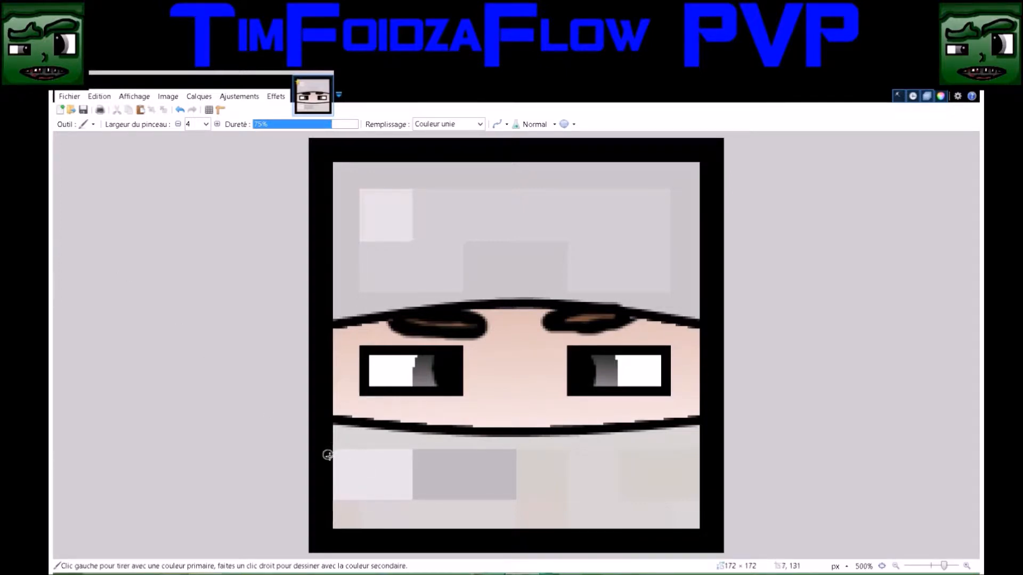
drag(330, 453, 442, 470)
mouse_move(323, 483)
mouse_down()
mouse_move(453, 496)
mouse_move(445, 469)
mouse_move(499, 474)
mouse_move(475, 501)
mouse_move(451, 496)
mouse_up()
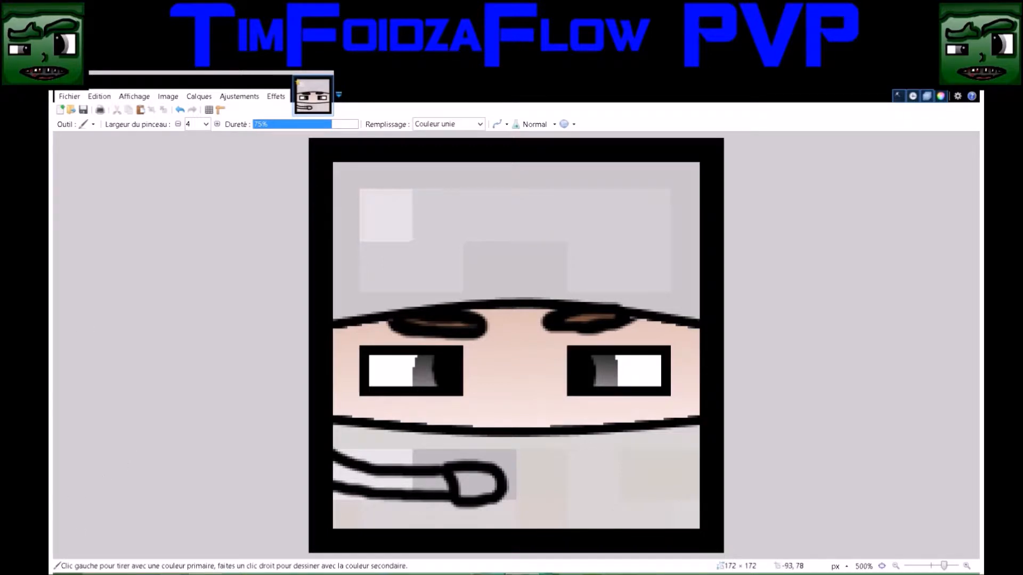
Select the microphone boom's interior by color at 50% tolerance, fill it with a near-horizontal dark gray to white linear gradient, and deselect
key(s)
click(383, 486)
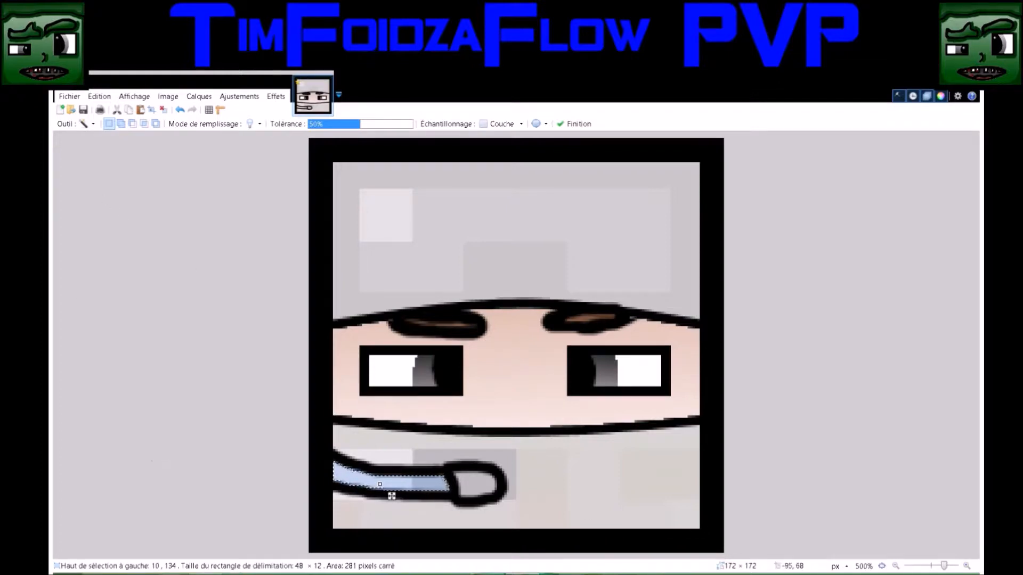
key(g)
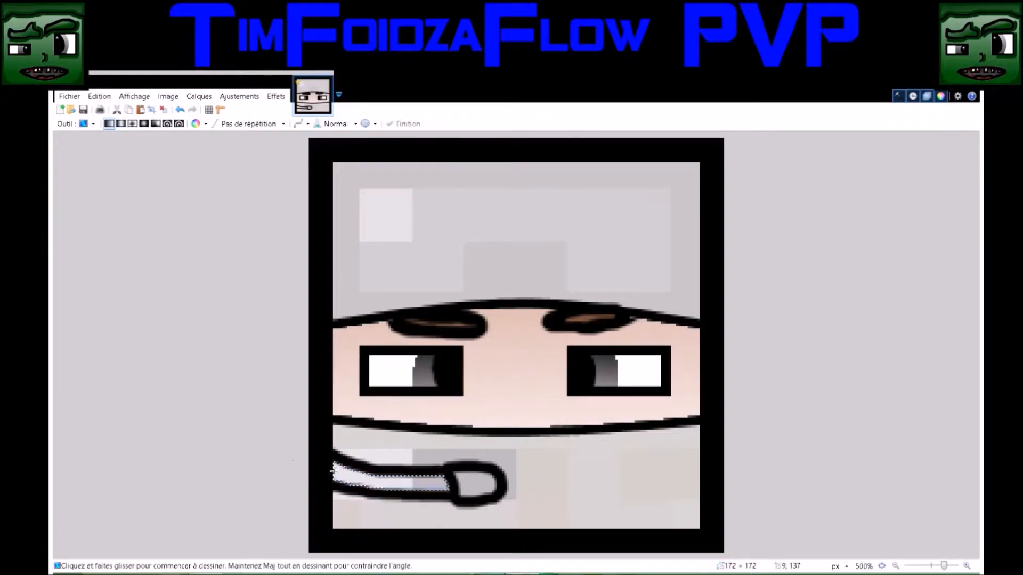
drag(330, 470, 489, 479)
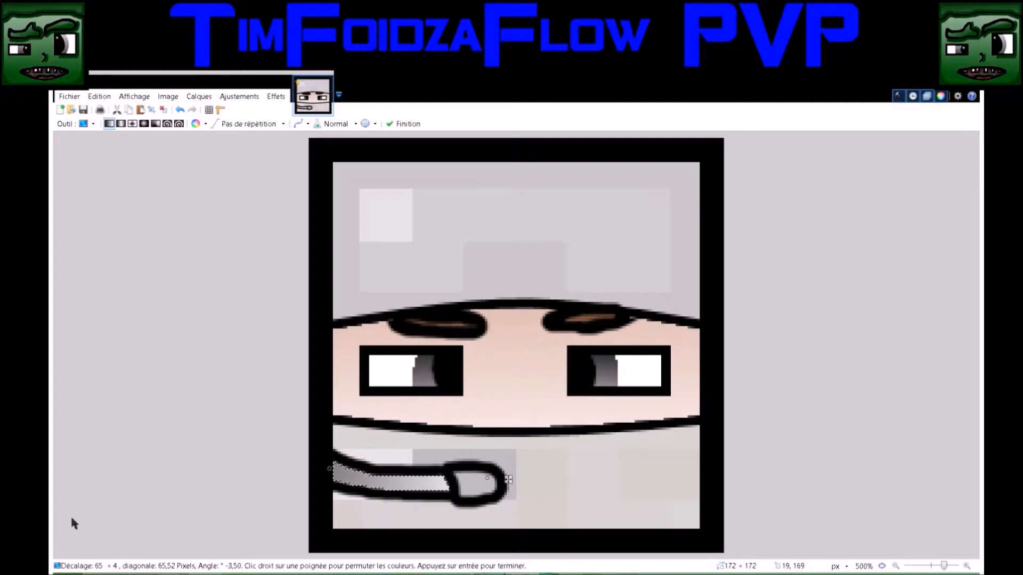
key(ctrl+d)
Select the microphone tip's interior by color at 50% tolerance, fill it with a vertical gray gradient darker at the top, and deselect
key(s)
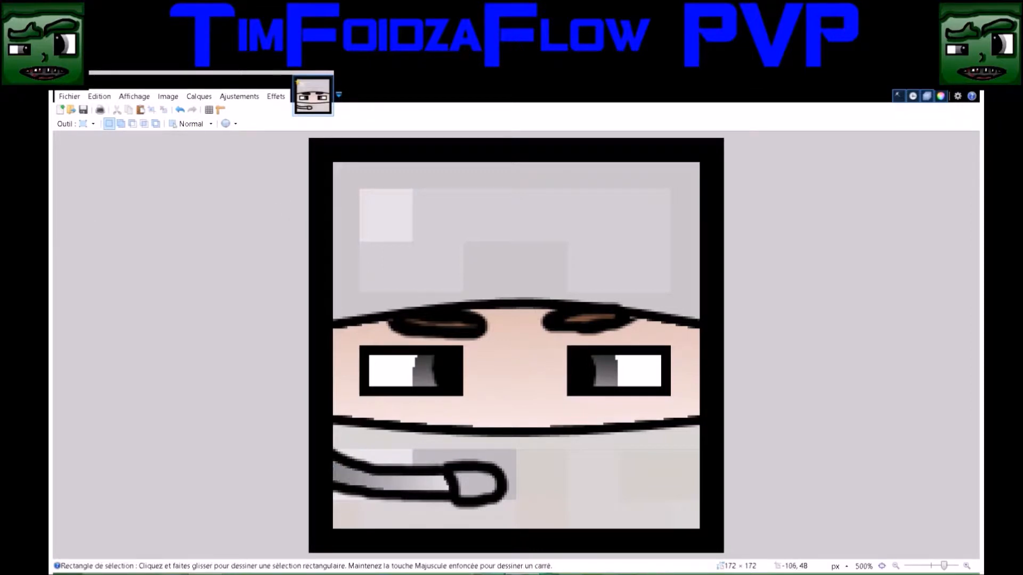
key(s)
key(s)
key(s)
click(477, 485)
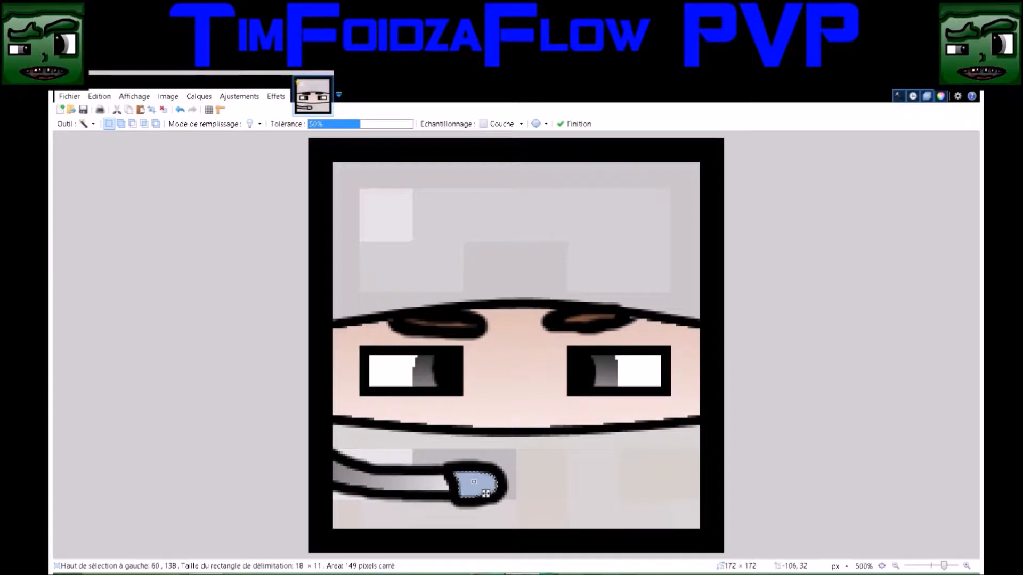
key(g)
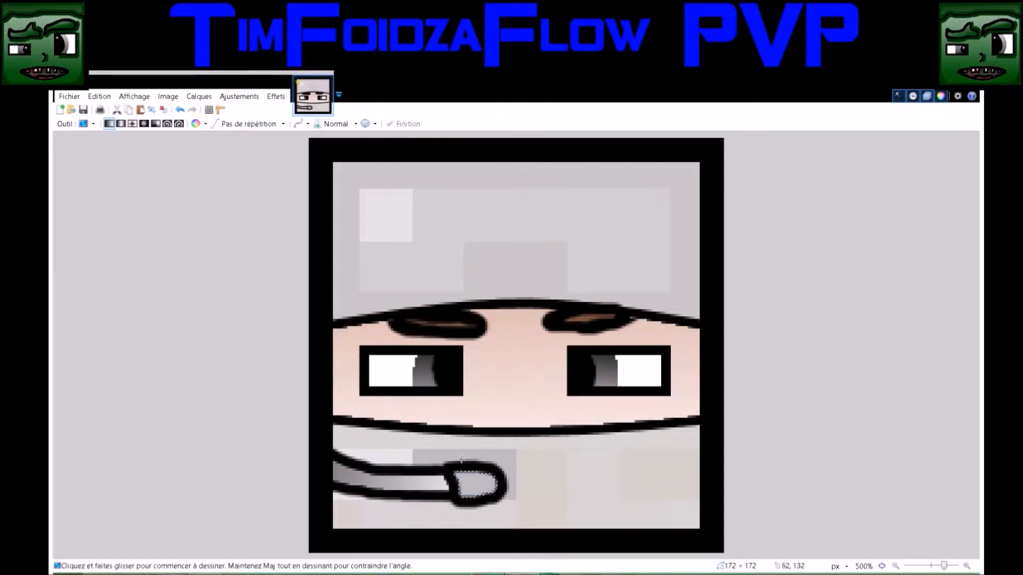
drag(472, 446, 476, 534)
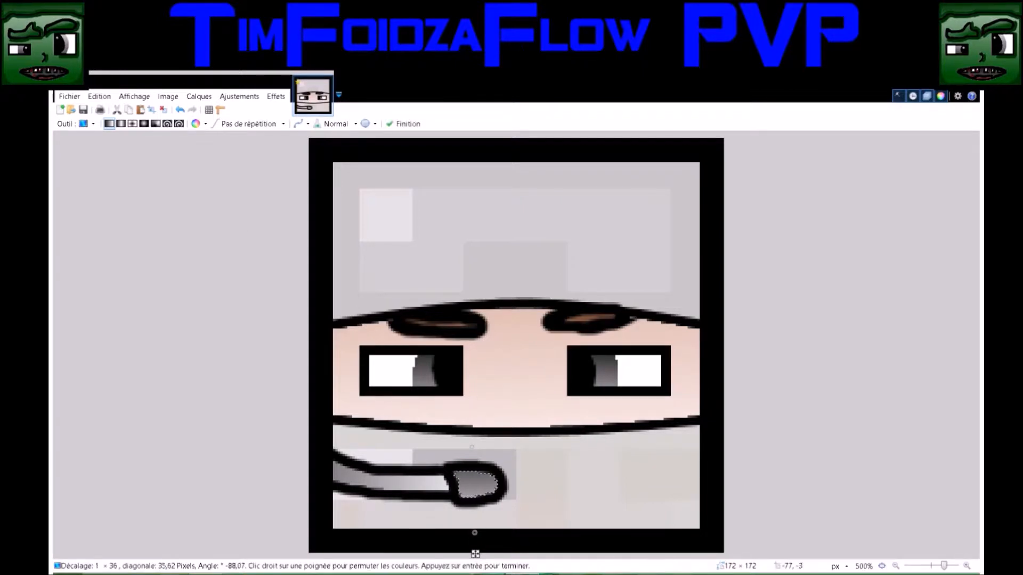
key(s)
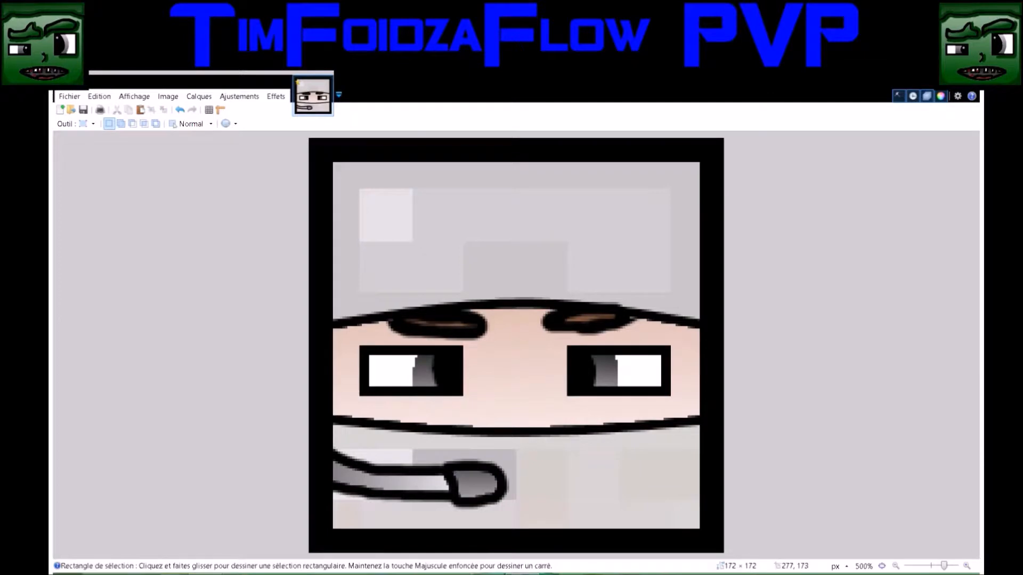
Hide the pixel skin layer to examine the drawn artwork alone, and show it again
key(ctrl+comma)
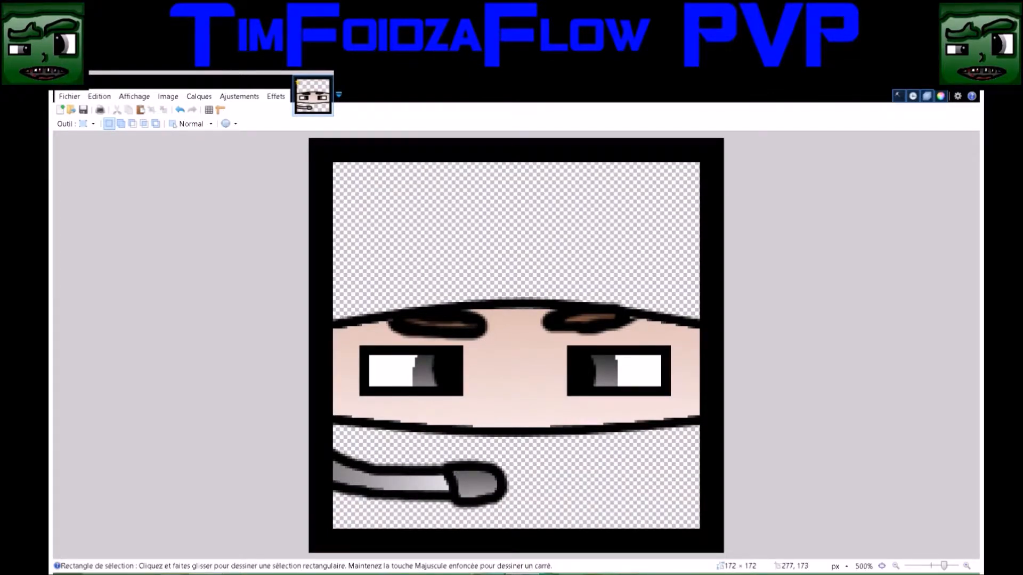
key(ctrl+comma)
key(ctrl+comma)
key(ctrl+comma)
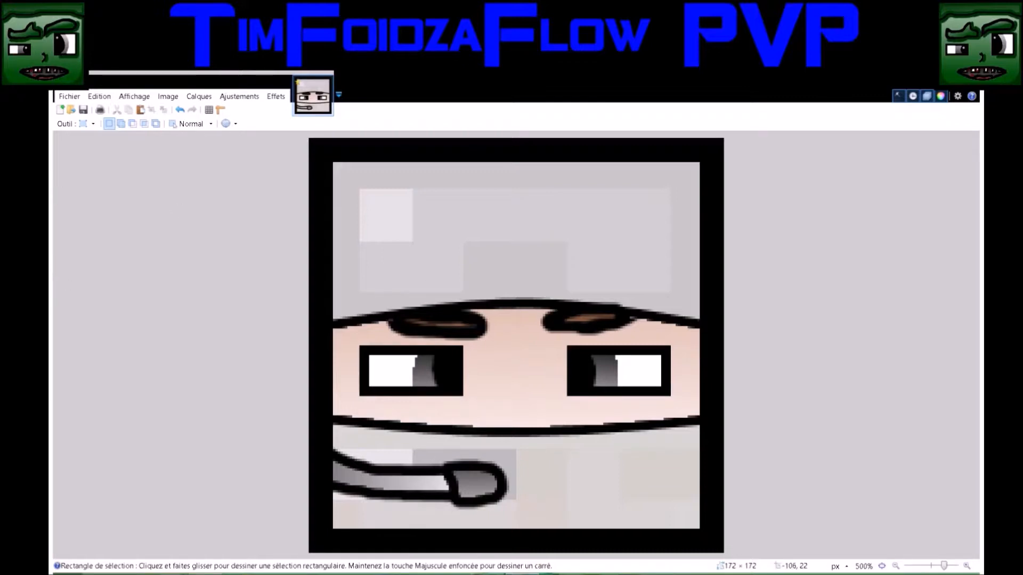
Start the goggles outline on the forehead with 4-pixel black curves: a sagging lower-left edge about 44 px long and a left edge about 36 px long
key(o)
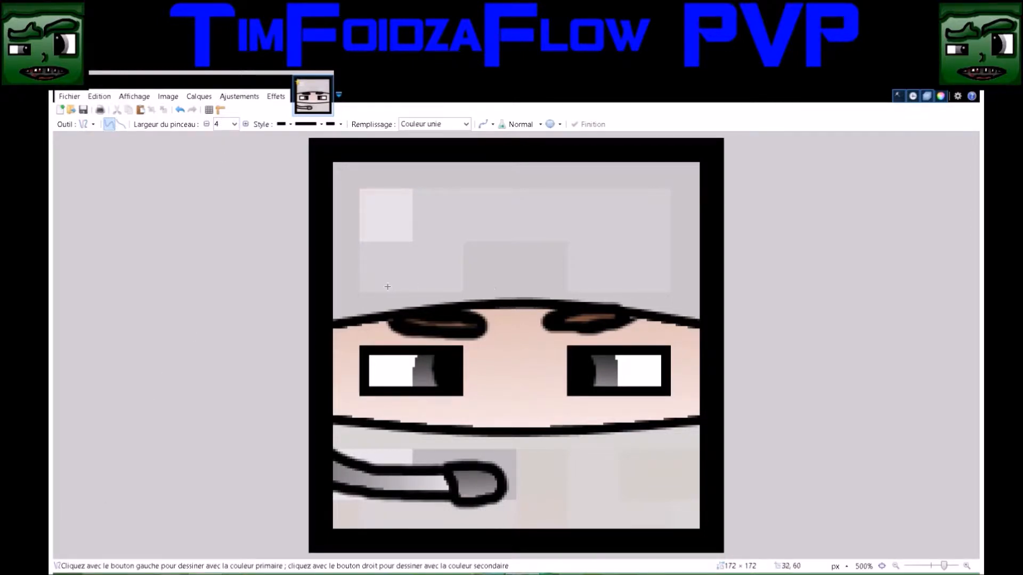
drag(360, 275, 463, 274)
drag(392, 276, 428, 282)
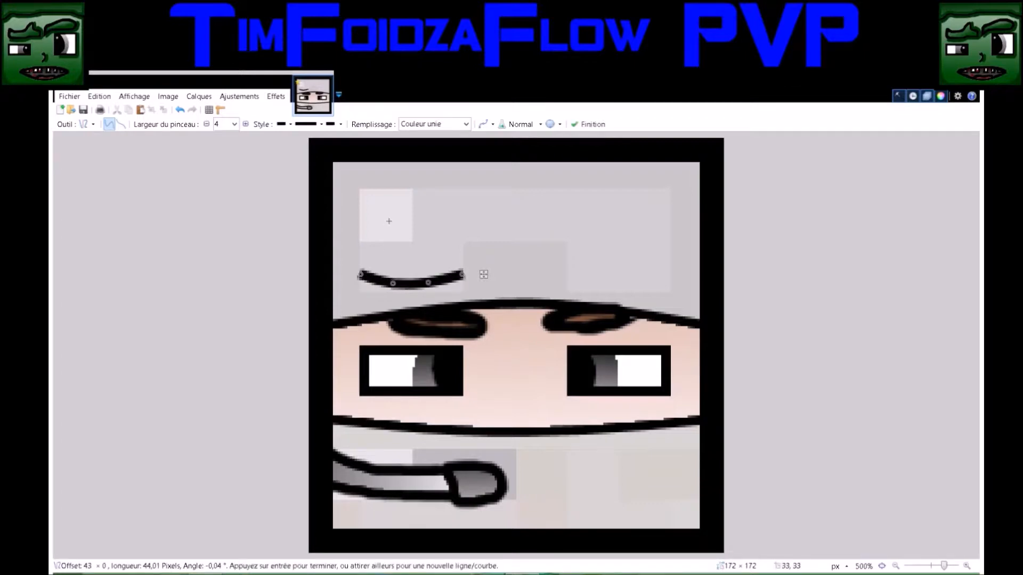
mouse_move(360, 189)
mouse_down()
mouse_move(361, 274)
mouse_move(355, 247)
mouse_up()
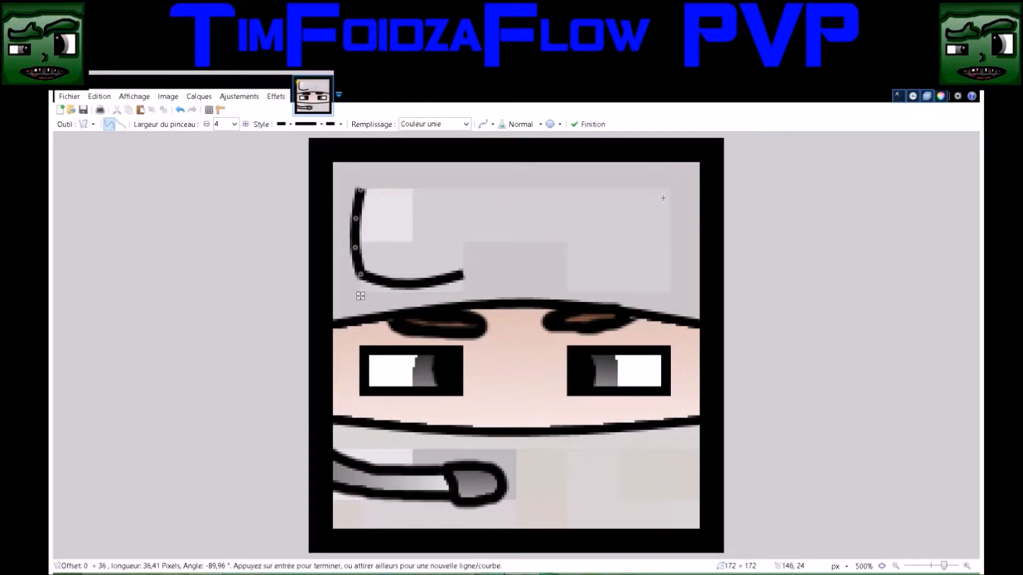
Draw the goggles' top edge as an upward-bowed curve about 129 px long and the right edge as an outward-bowed curve
drag(668, 190, 361, 193)
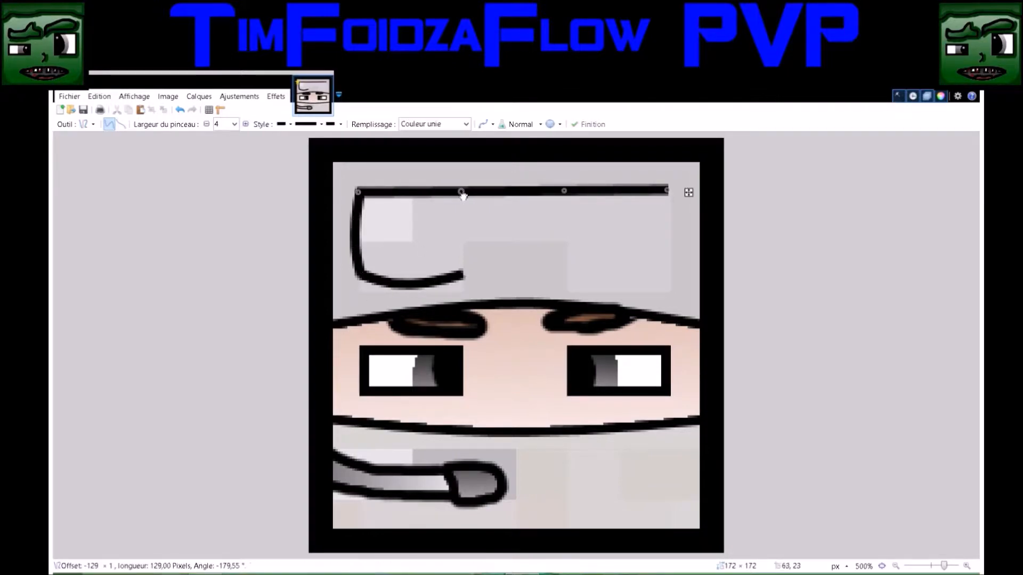
drag(463, 192, 466, 189)
drag(563, 191, 563, 182)
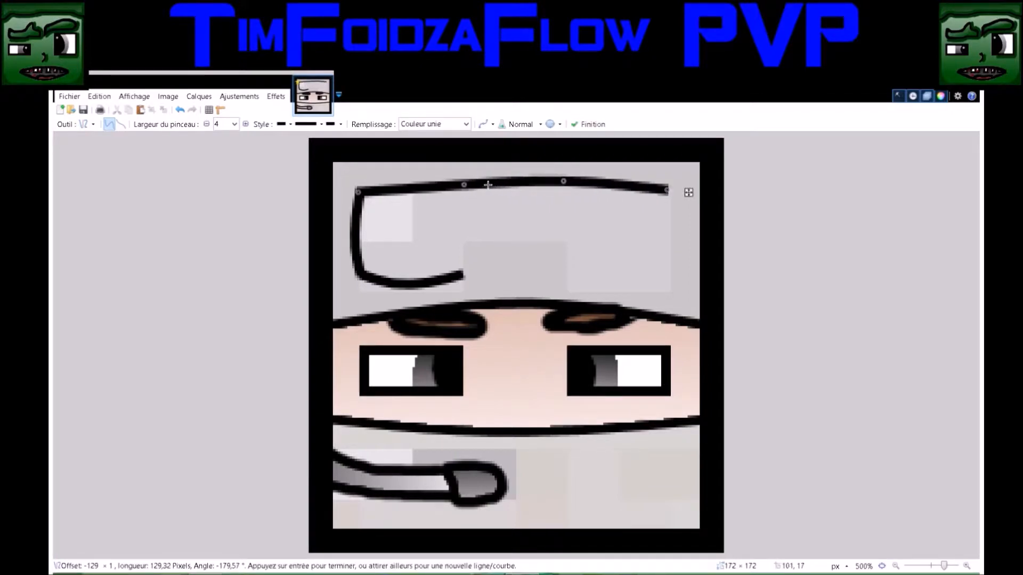
drag(467, 187, 463, 183)
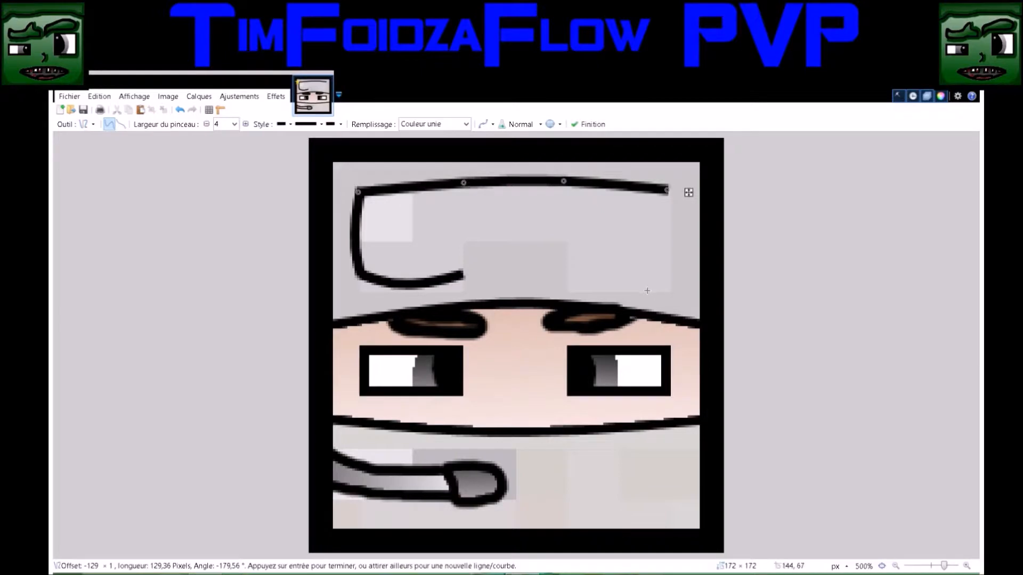
drag(670, 292, 670, 190)
drag(670, 225, 682, 226)
drag(671, 260, 675, 261)
Close the goggles outline with a sagging lower-right edge about 42 px long and a nose notch made of two short sides and a sagging bridge
drag(567, 291, 666, 291)
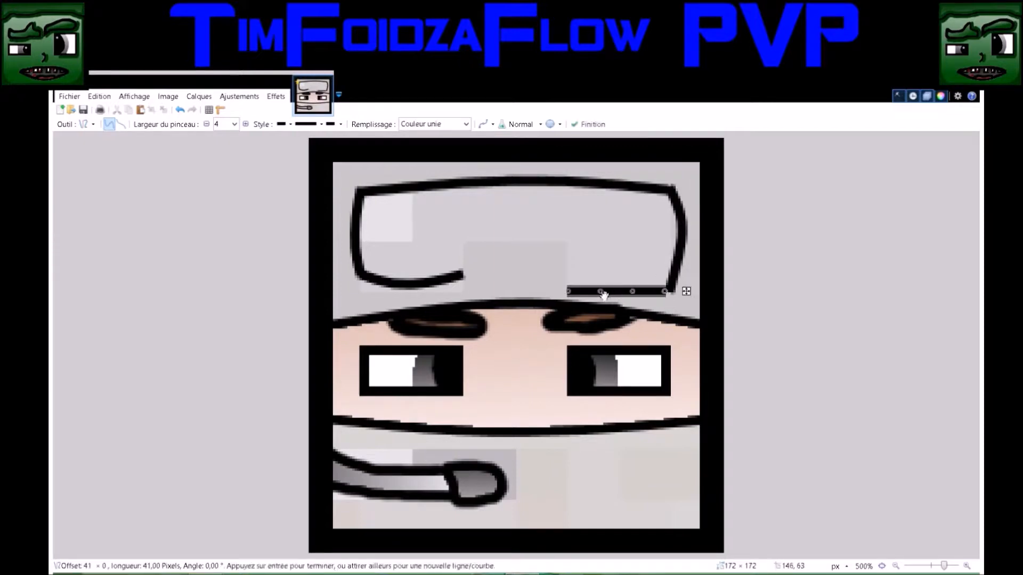
drag(601, 291, 637, 302)
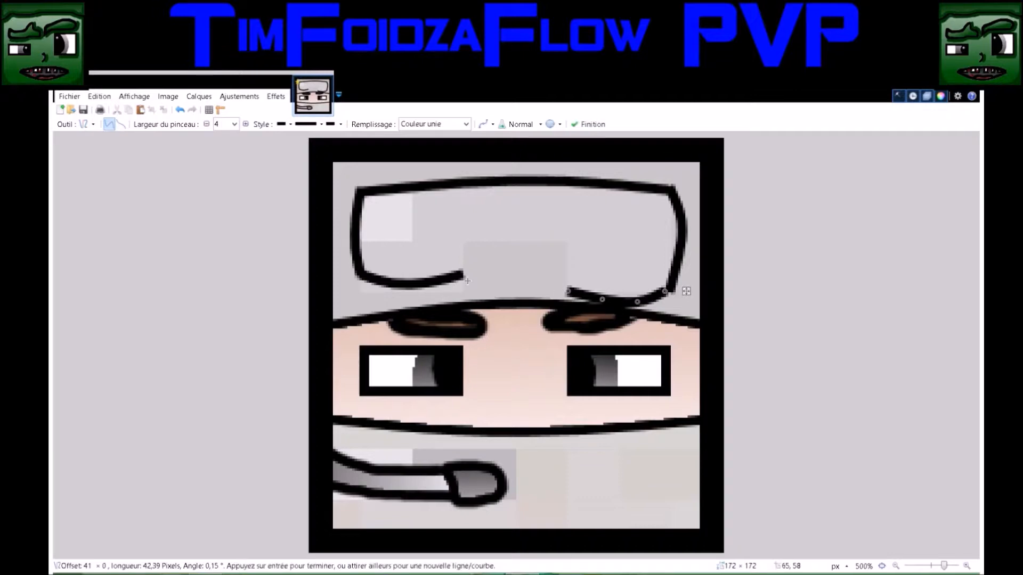
mouse_move(463, 276)
mouse_down()
mouse_move(463, 241)
mouse_move(470, 268)
mouse_up()
click(568, 286)
mouse_move(568, 291)
mouse_down()
mouse_move(568, 244)
mouse_move(563, 277)
mouse_up()
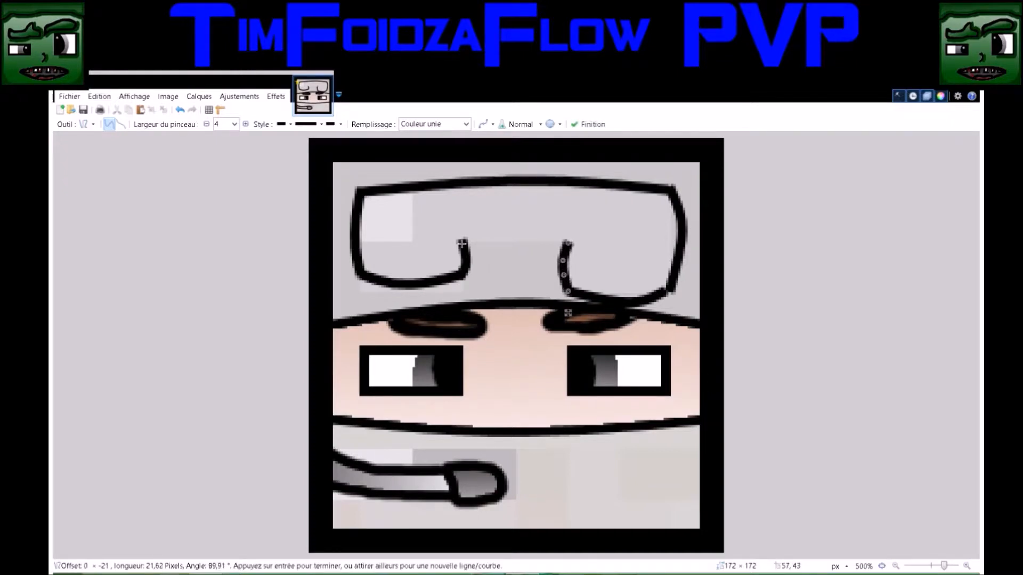
drag(463, 242, 563, 244)
mouse_move(496, 244)
mouse_down()
mouse_move(529, 253)
mouse_move(498, 253)
mouse_up()
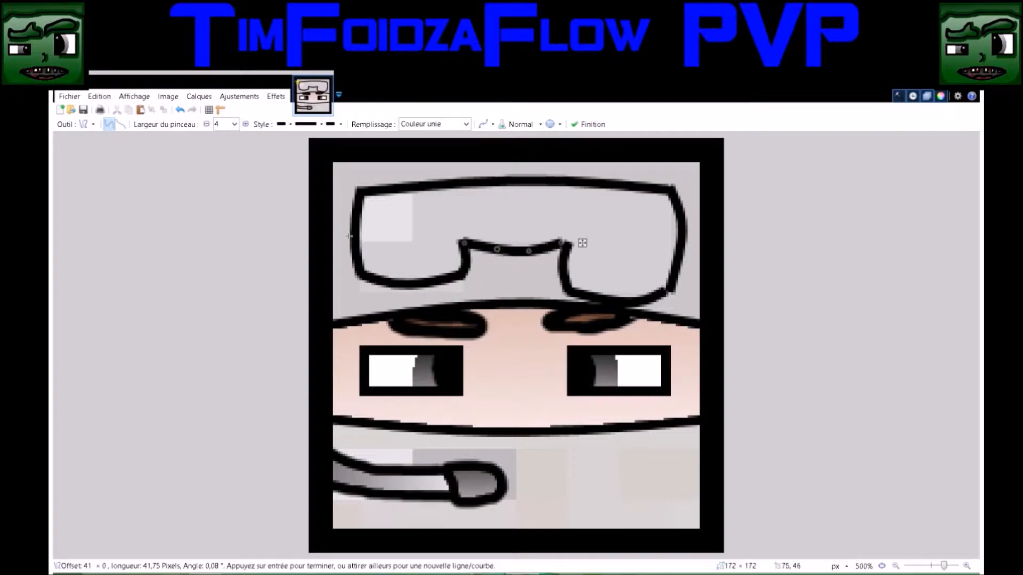
Select the goggles' interior by color at 50% tolerance, fill it with a diagonal gradient from dark gray at lower right to white at upper left, and deselect
key(s)
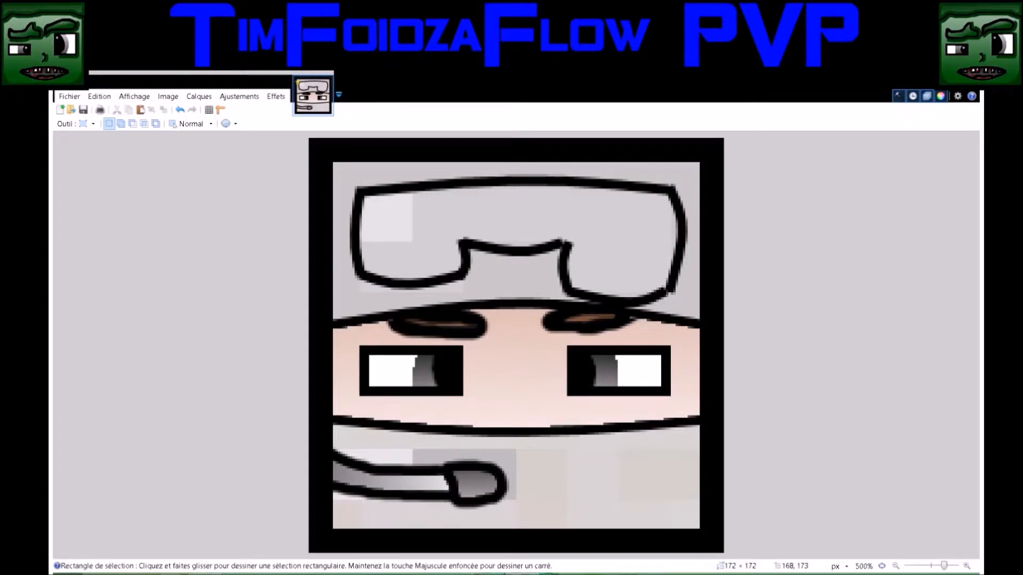
click(58, 207)
click(500, 214)
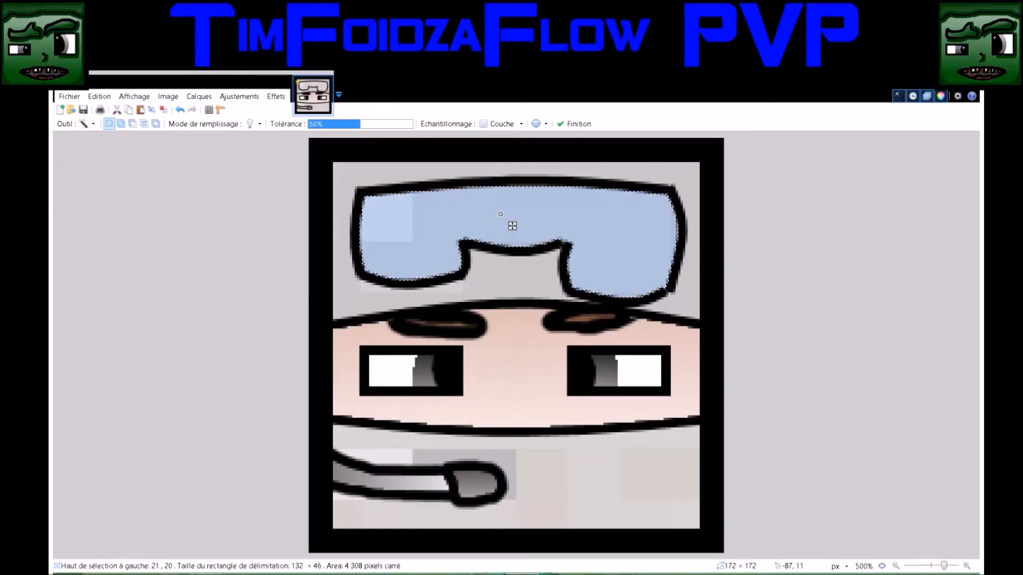
key(g)
drag(513, 327, 402, 144)
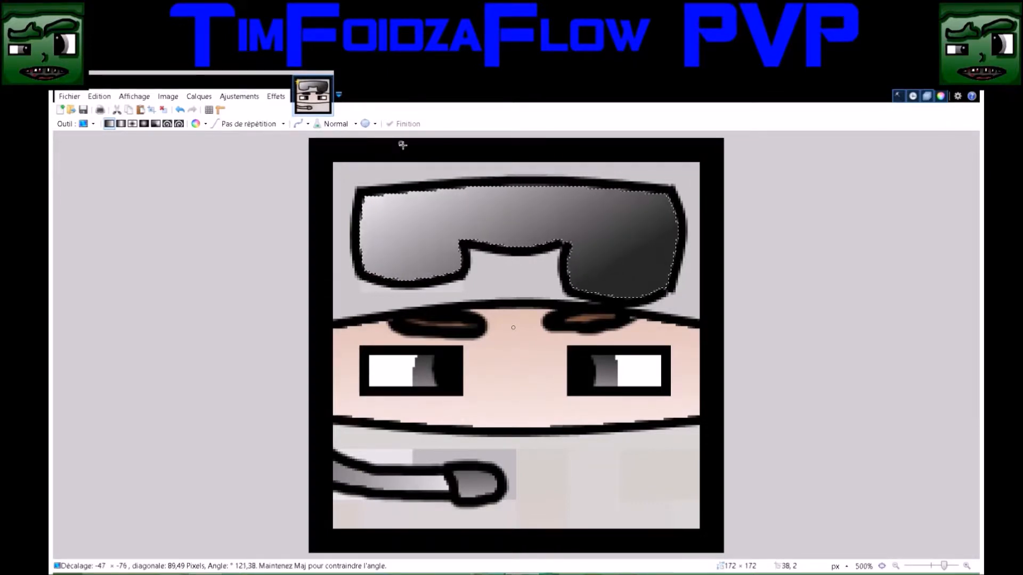
click(73, 157)
click(283, 226)
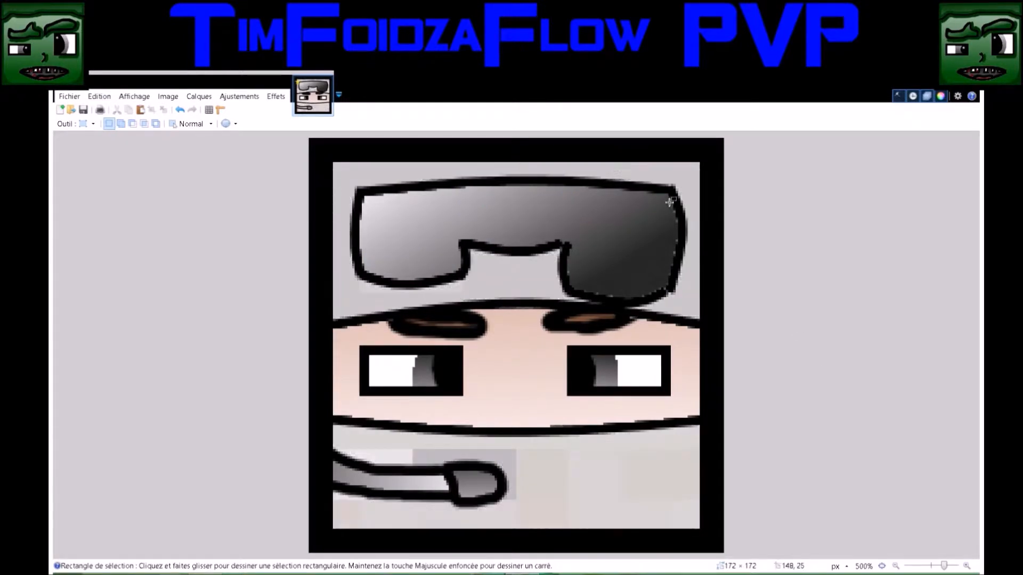
Thicken the goggles' outline along its inner edge with the 4-pixel black brush at 75% hardness
key(b)
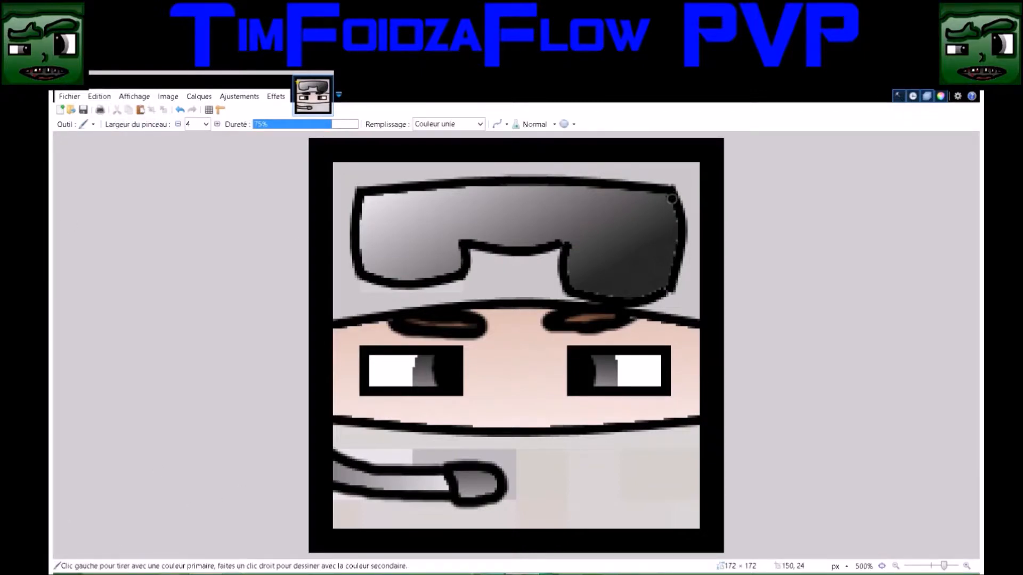
mouse_move(674, 209)
mouse_down()
mouse_move(669, 278)
mouse_move(638, 295)
mouse_move(576, 288)
mouse_move(566, 247)
mouse_move(545, 241)
mouse_move(459, 241)
mouse_move(452, 271)
mouse_move(386, 281)
mouse_move(365, 268)
mouse_move(359, 211)
mouse_move(381, 197)
mouse_move(474, 188)
mouse_move(650, 189)
mouse_move(672, 198)
mouse_move(678, 237)
mouse_up()
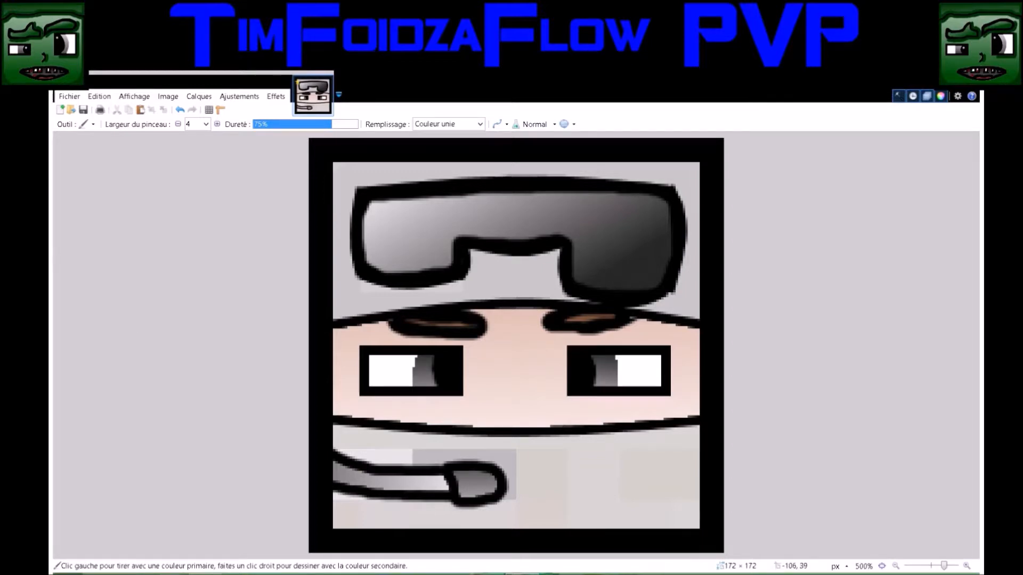
key(g)
drag(719, 338, 665, 315)
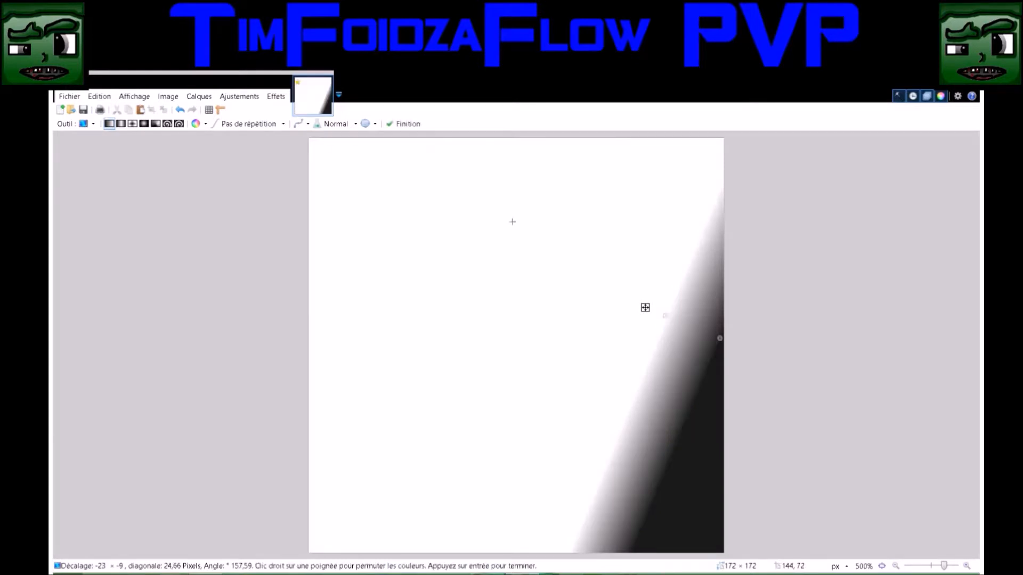
click(177, 110)
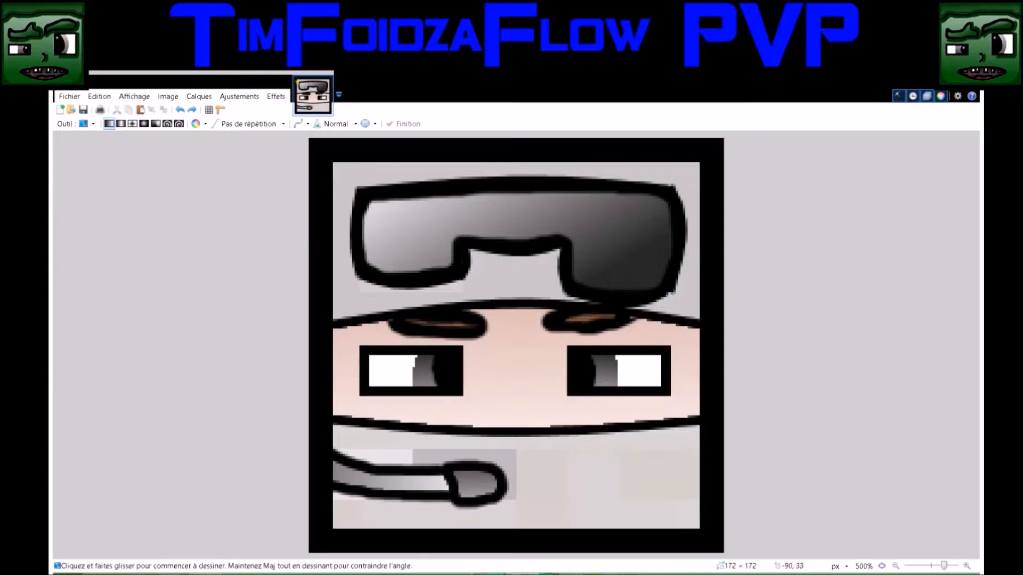
Select the helmet area around the goggles by color at 50% tolerance, fill it with a dark-gray-to-white gradient from lower right to upper left, and deselect
key(s)
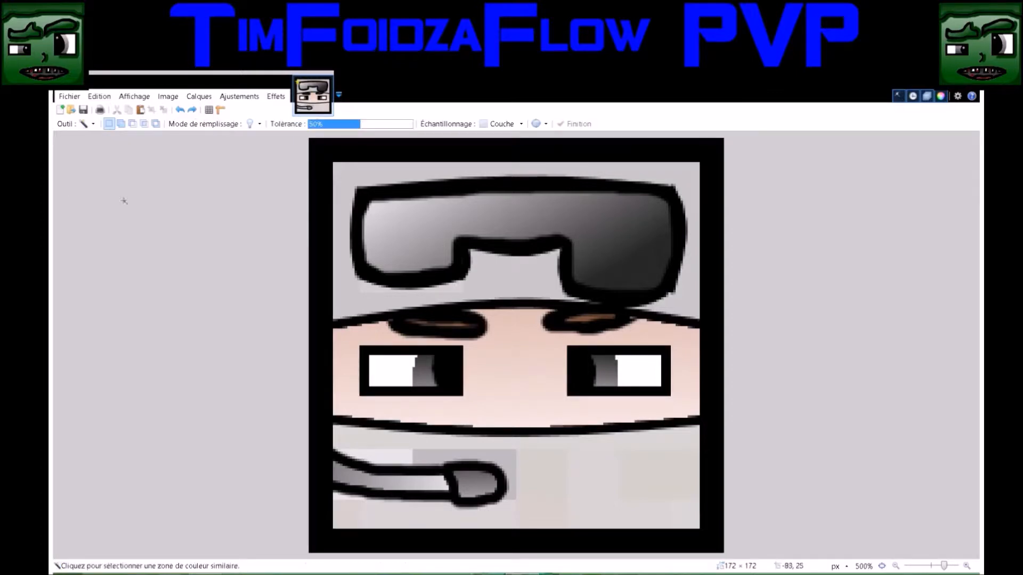
click(344, 186)
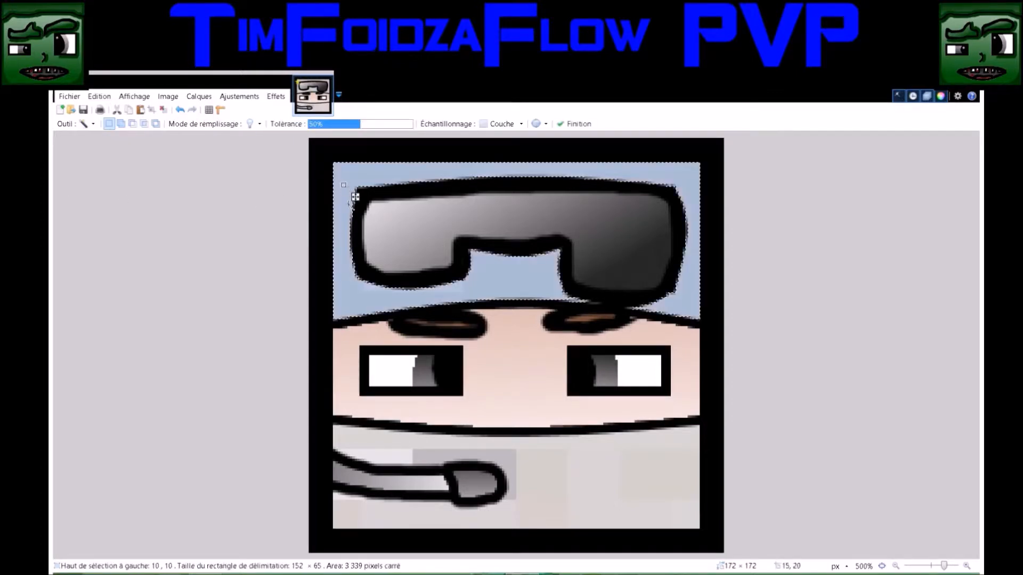
key(g)
drag(708, 321, 288, 126)
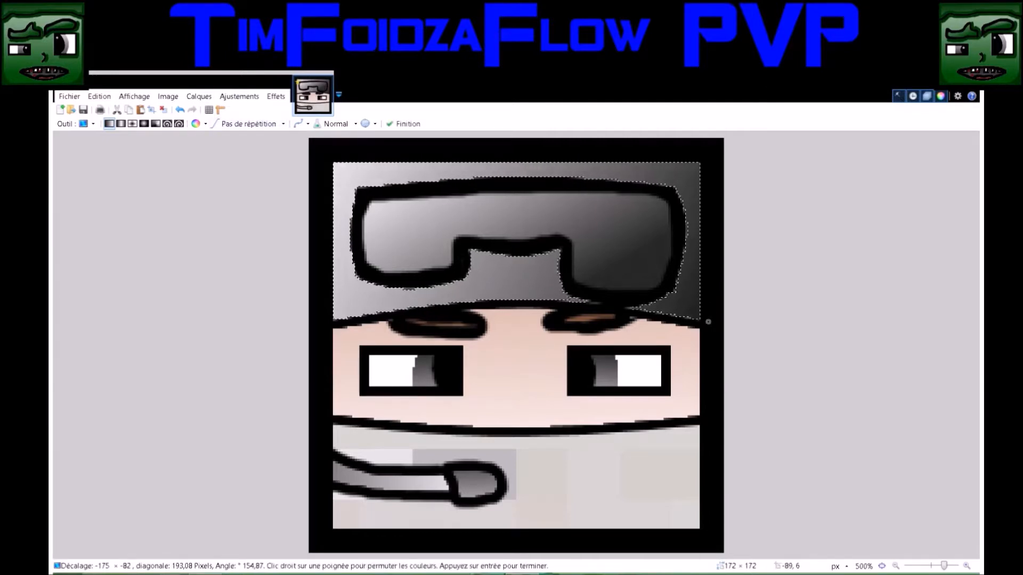
key(s)
key(ctrl+d)
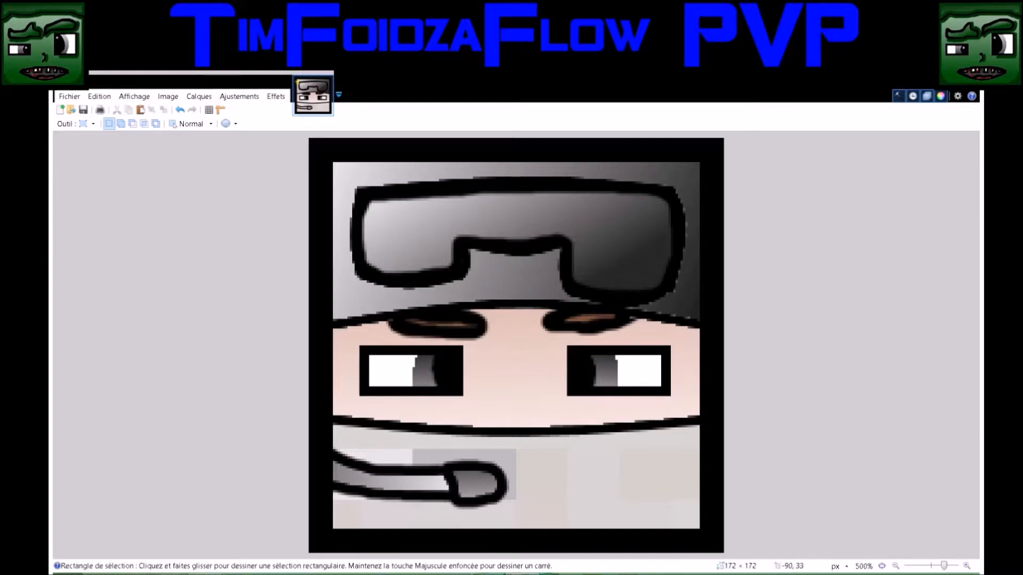
Thicken the helmet's lower-right edge and the goggles' outer outline with the 4-pixel black brush at 75% hardness
key(b)
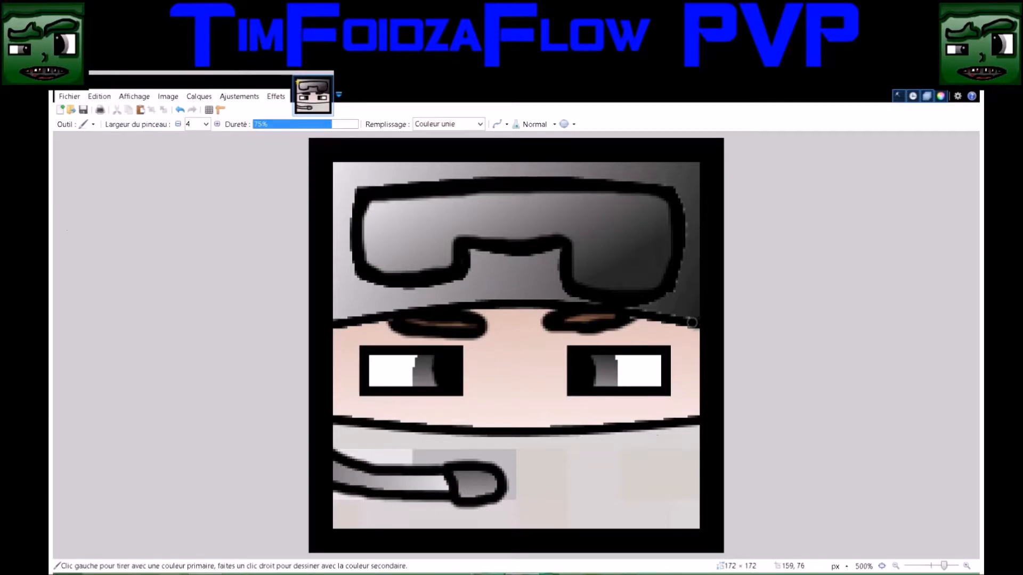
drag(692, 322, 634, 310)
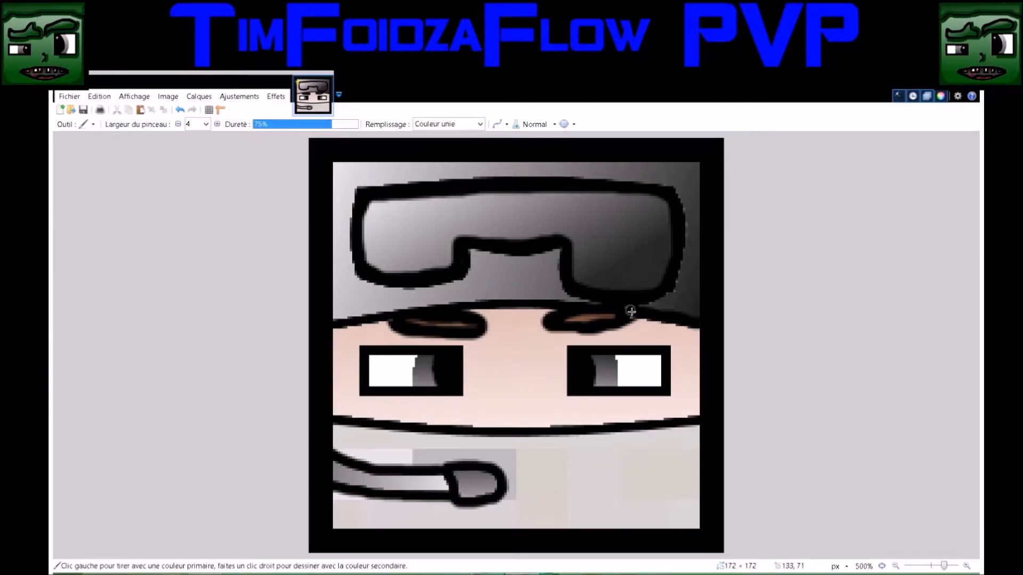
mouse_move(655, 301)
mouse_down()
mouse_move(682, 261)
mouse_move(683, 206)
mouse_move(663, 187)
mouse_move(580, 181)
mouse_up()
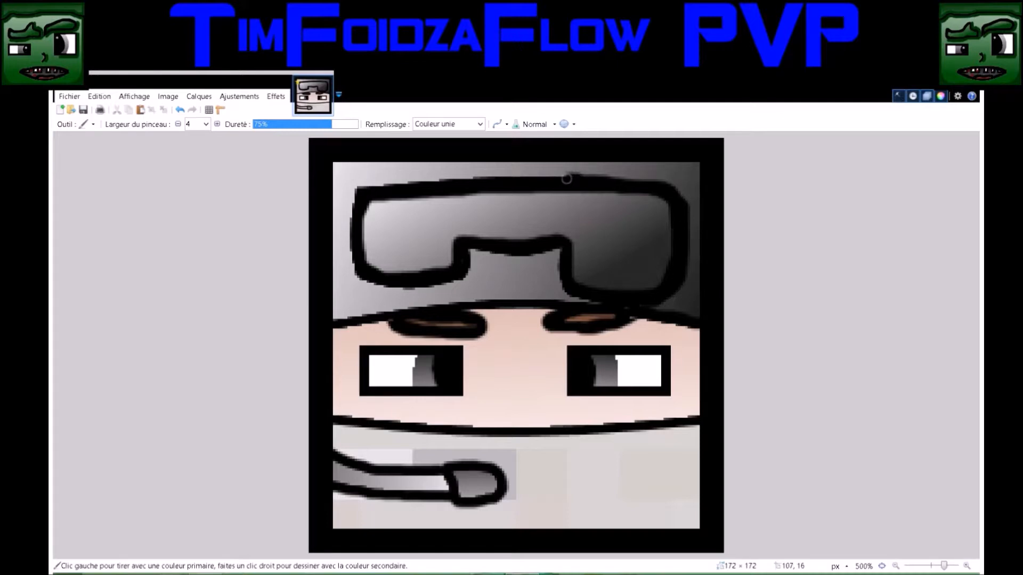
mouse_move(566, 179)
mouse_down()
mouse_move(358, 187)
mouse_move(351, 254)
mouse_move(370, 274)
mouse_up()
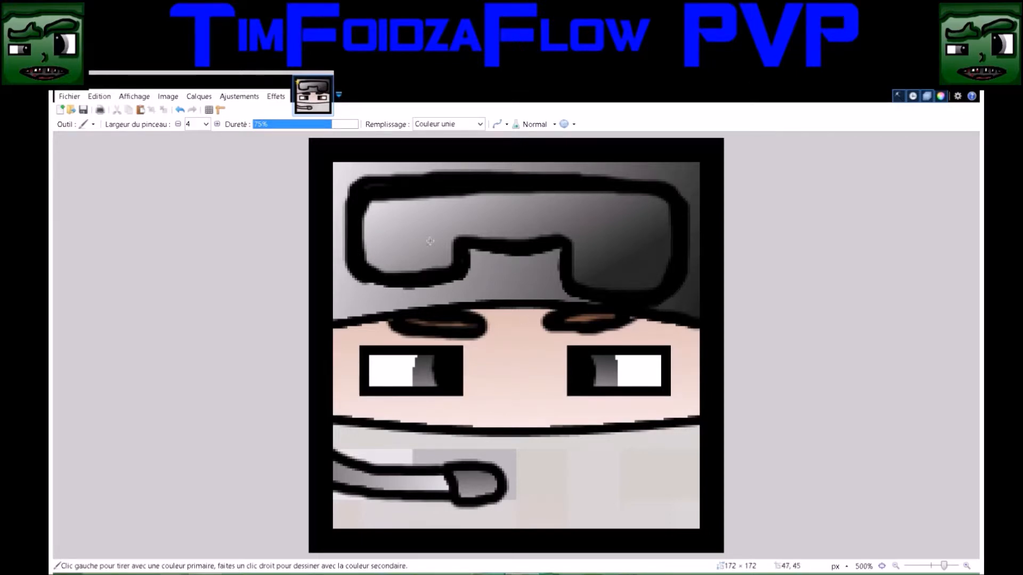
click(953, 459)
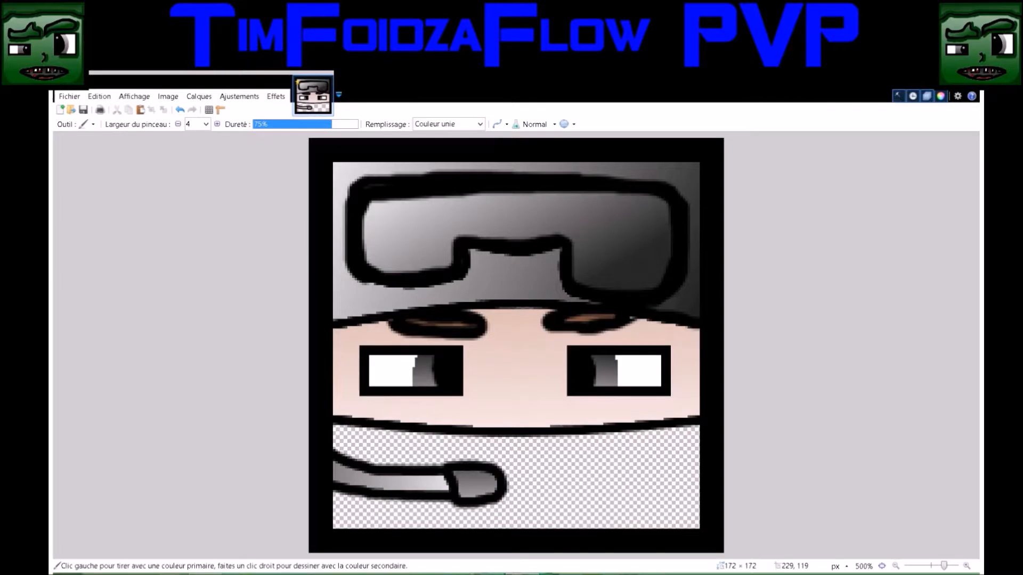
click(954, 459)
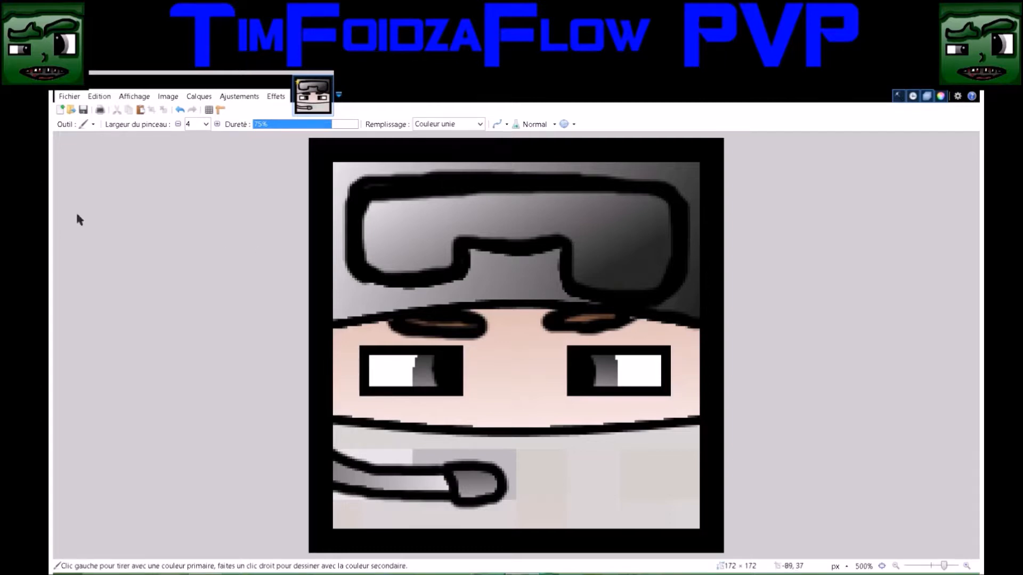
key(g)
drag(706, 539, 530, 487)
click(180, 109)
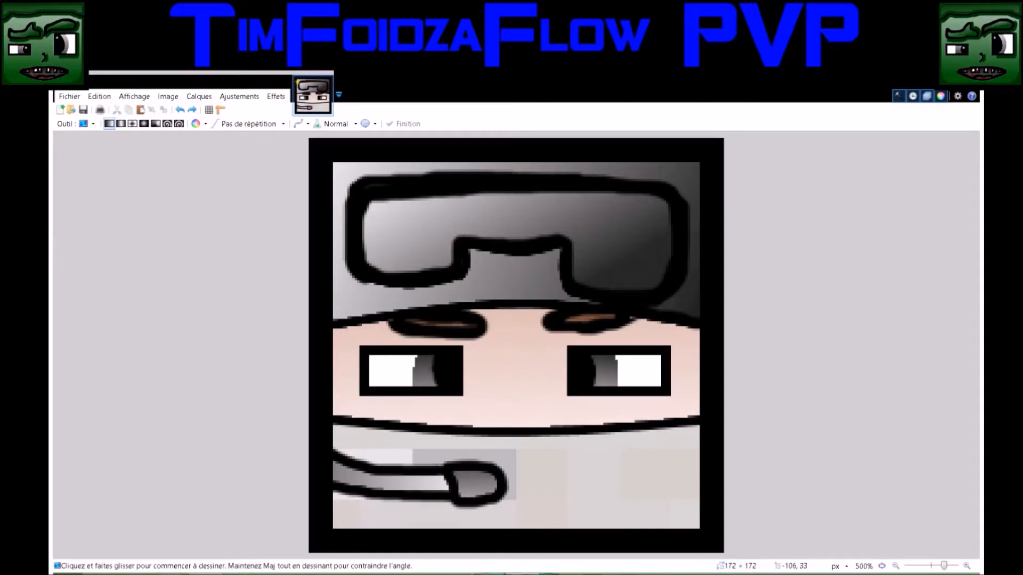
Select the mask area below the face by color at 50% tolerance, fill it with a dark-gray-to-white gradient from lower right to upper left, and deselect
key(s)
click(596, 501)
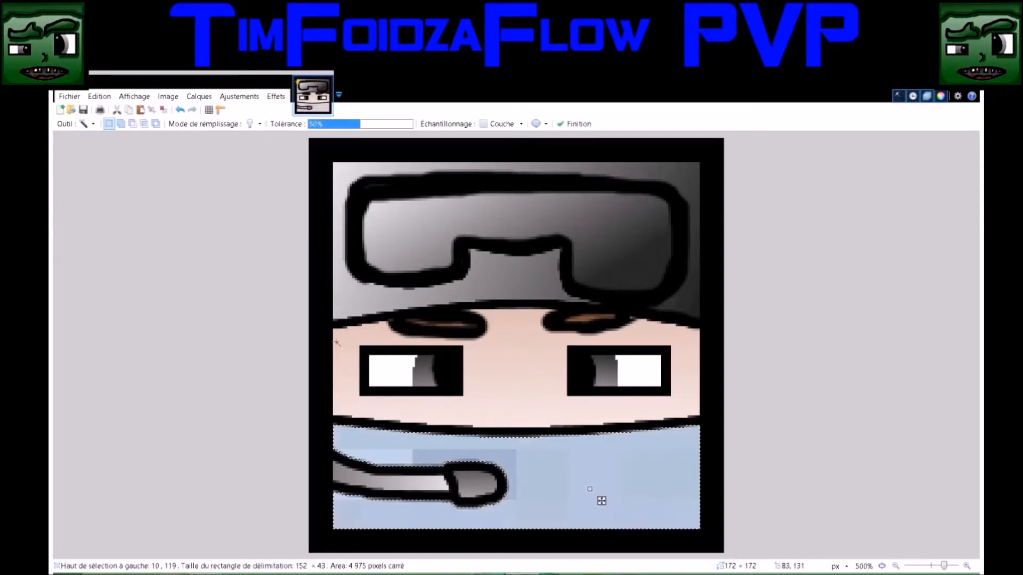
key(g)
mouse_move(703, 540)
mouse_down()
mouse_move(472, 454)
mouse_move(319, 288)
mouse_up()
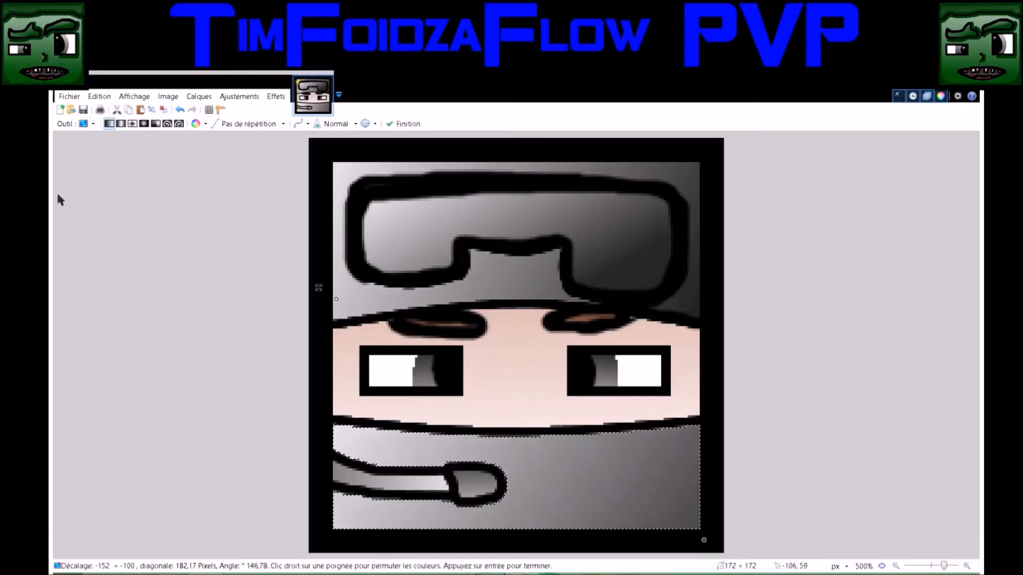
key(s)
key(ctrl+d)
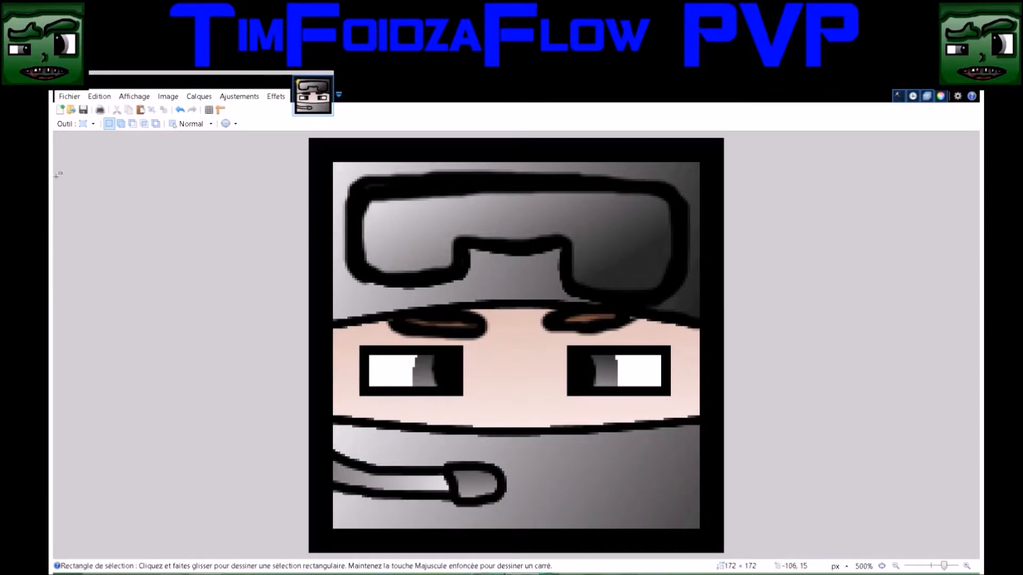
Draw a horizontal dark gray line 4 px wide and about 152 px long along the mask's bottom edge
key(b)
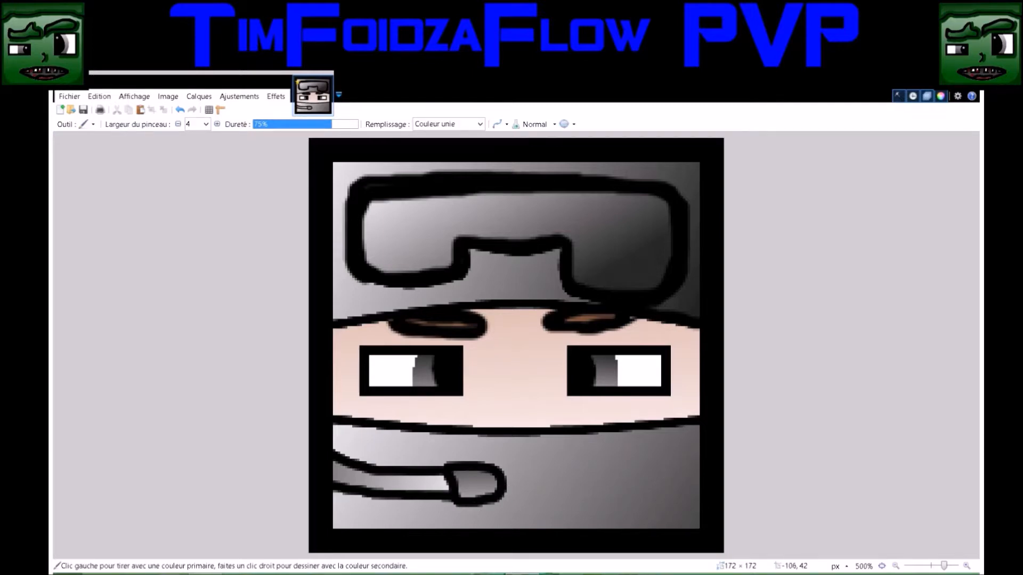
key(k)
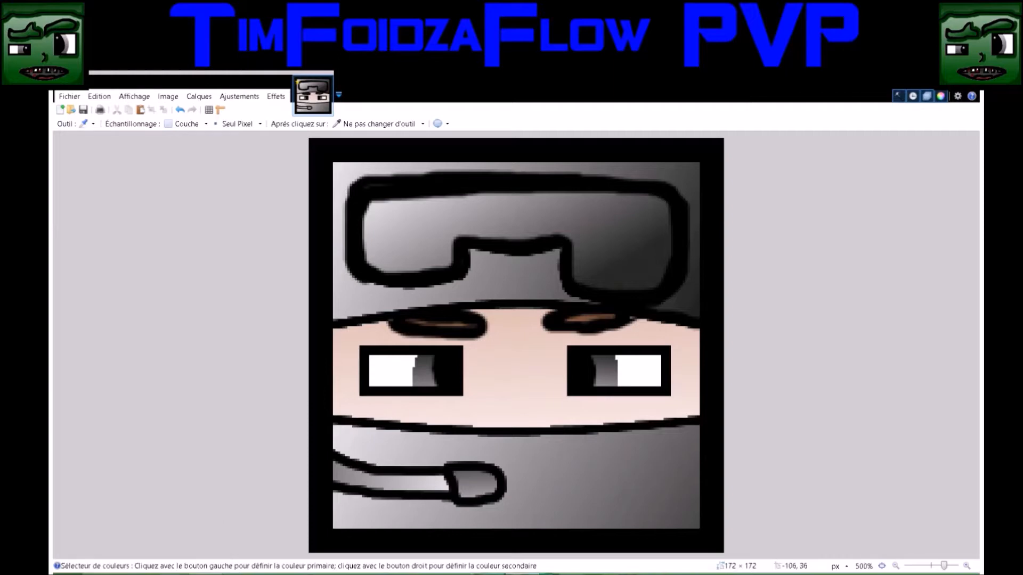
key(b)
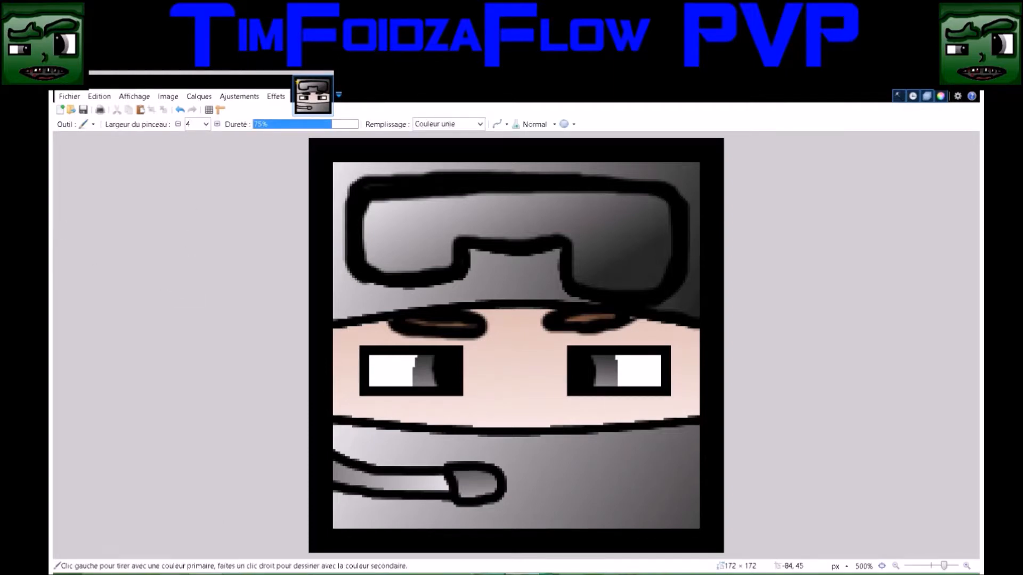
key(o)
drag(336, 527, 700, 527)
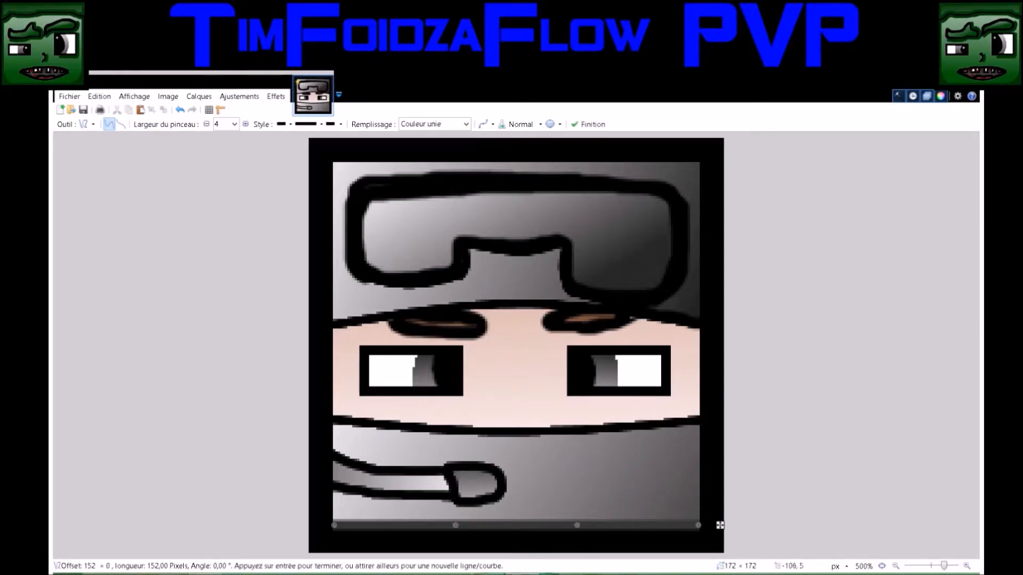
key(s)
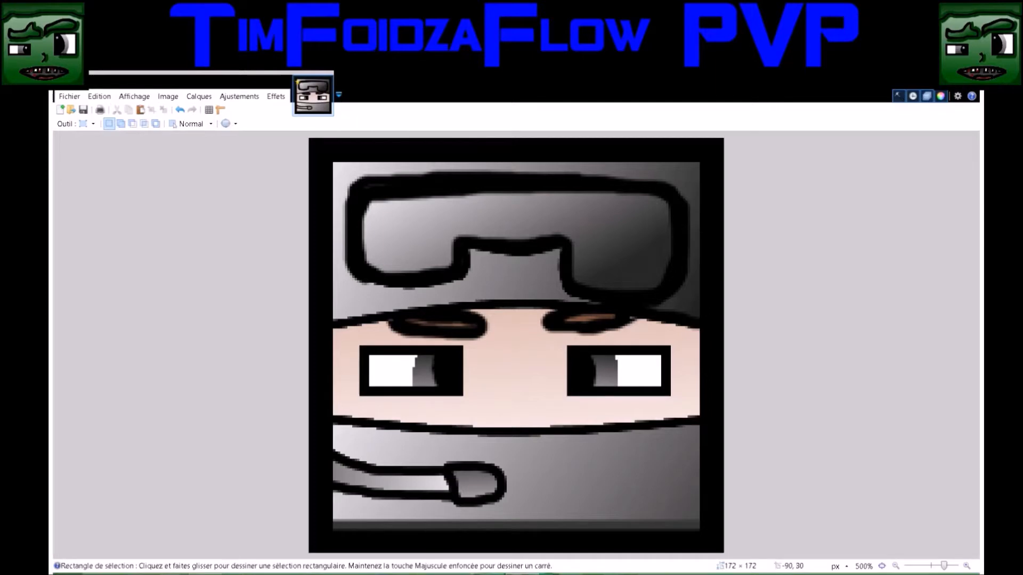
Border the mask's left edge with 4-pixel dark gray vertical lines, about 15 px long below the microphone arm and about 10 px above it
key(o)
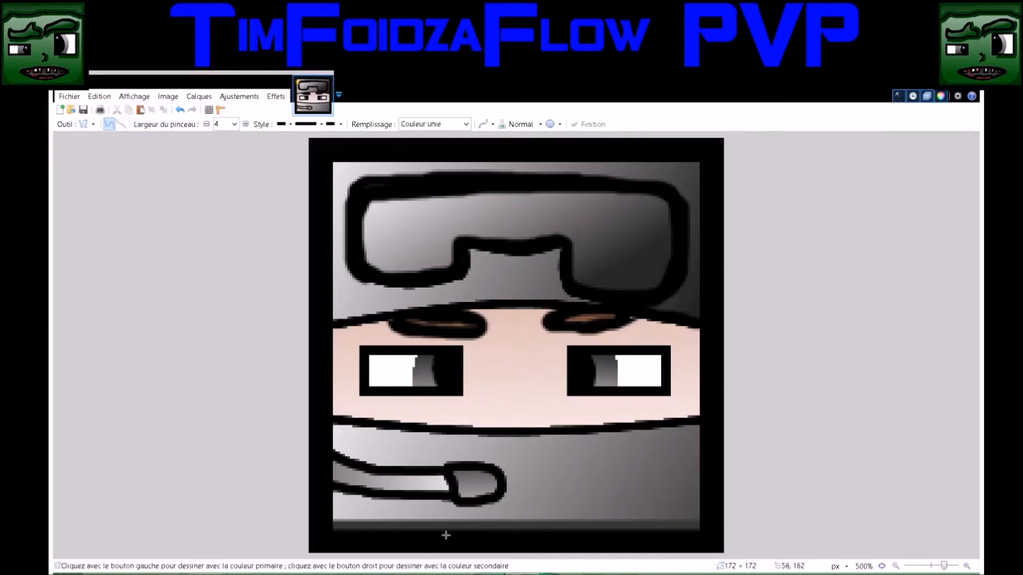
drag(336, 533, 336, 494)
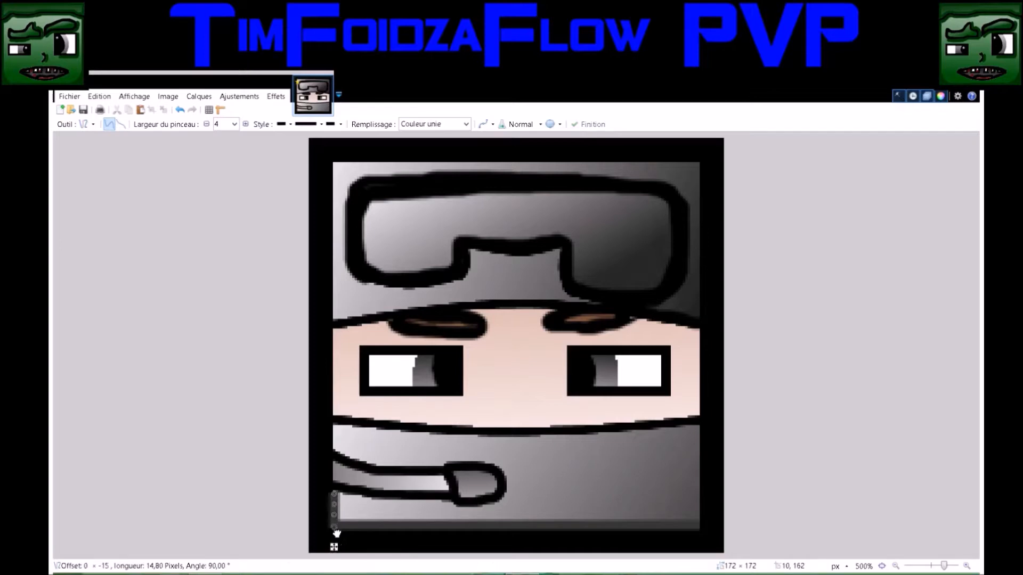
drag(336, 534, 336, 534)
click(378, 529)
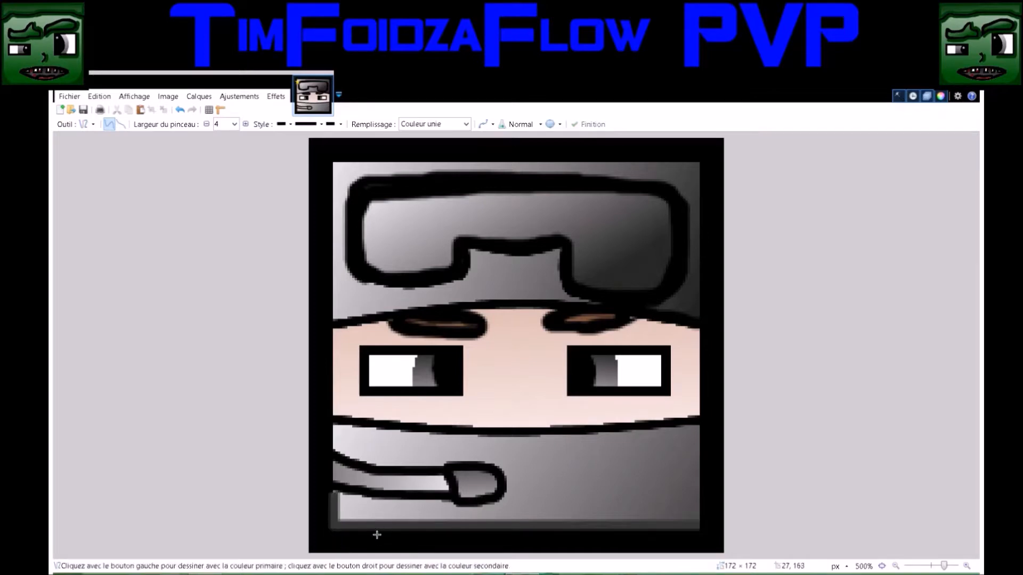
drag(335, 450, 334, 425)
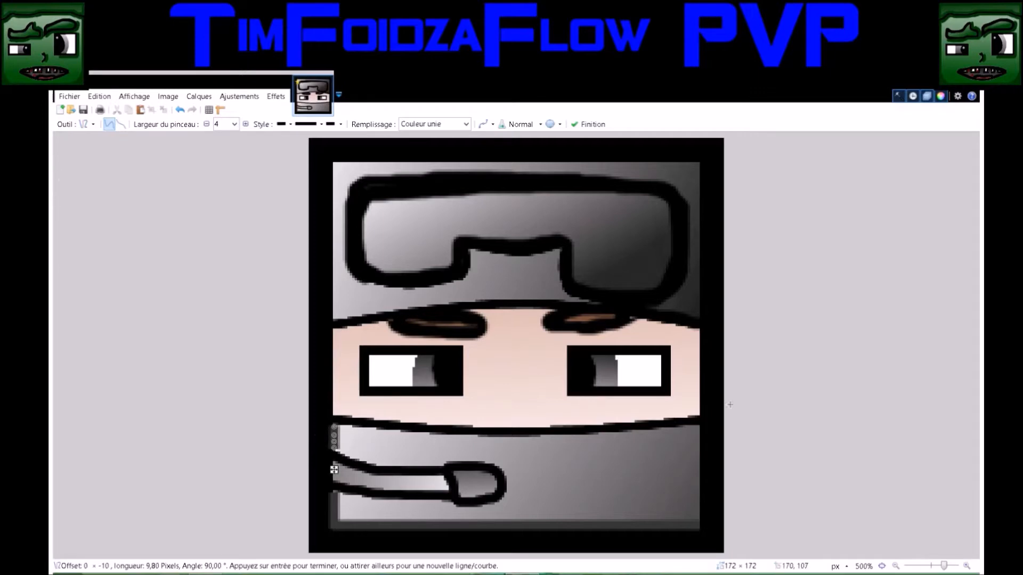
Draw a sagging 4-pixel dark gray curve about 154 px long just under the mask's black upper outline
drag(699, 420, 332, 421)
drag(453, 422, 455, 439)
drag(575, 421, 590, 441)
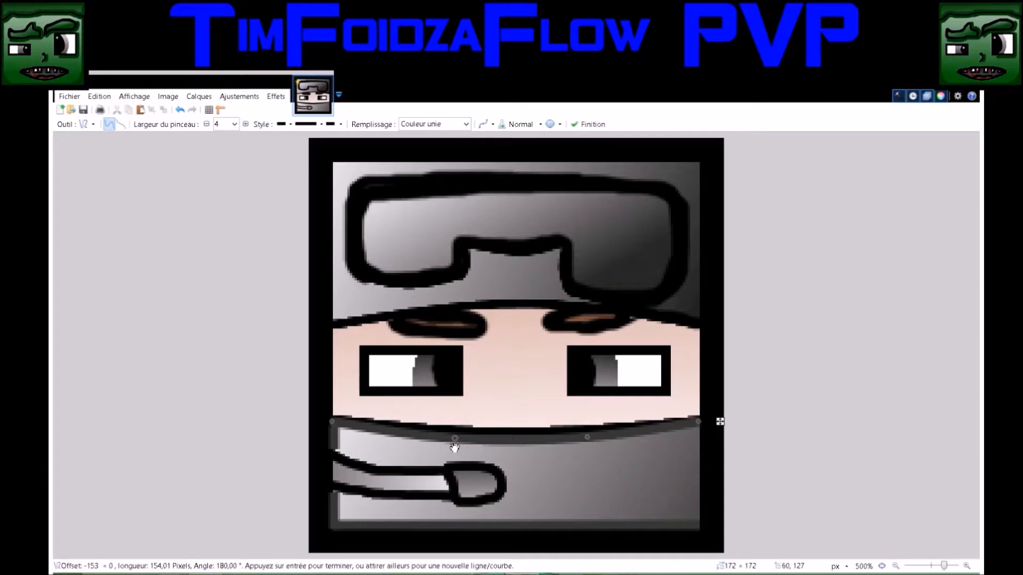
drag(698, 424, 702, 434)
drag(333, 425, 333, 431)
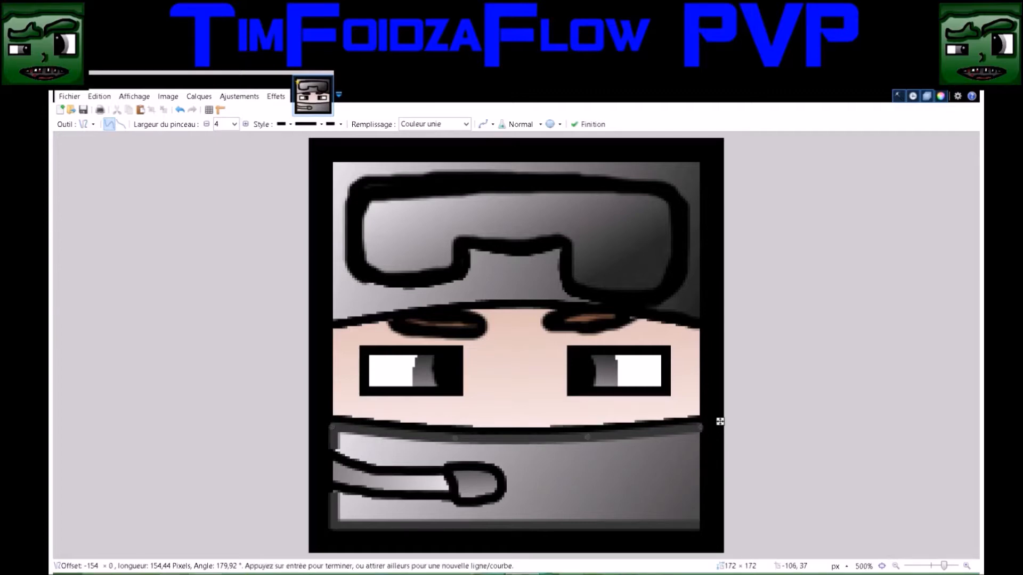
key(s)
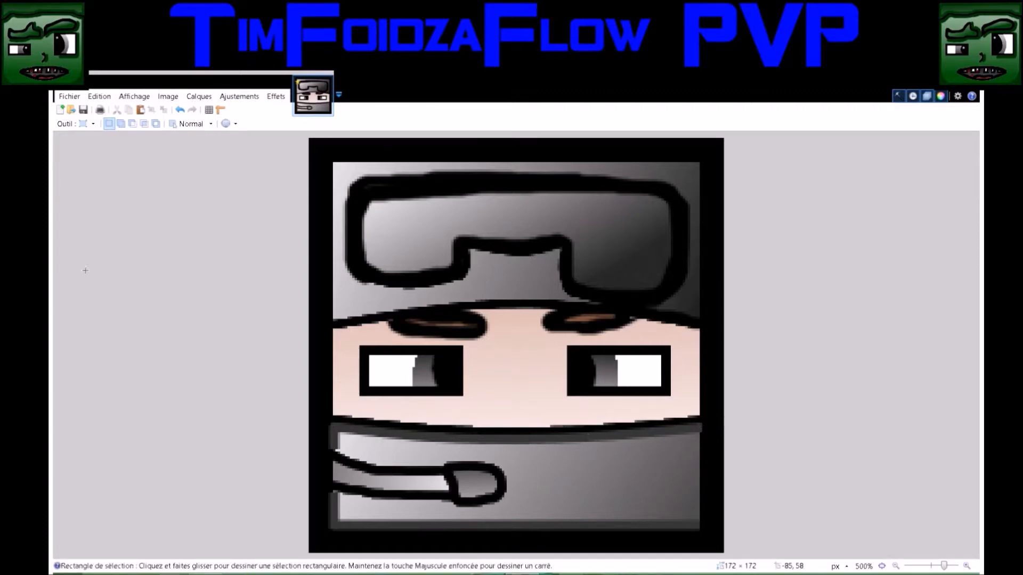
Set the line width to 5 and draw a vertical dark gray line about 43 px long along the mask's right edge
key(o)
click(234, 125)
text(5)
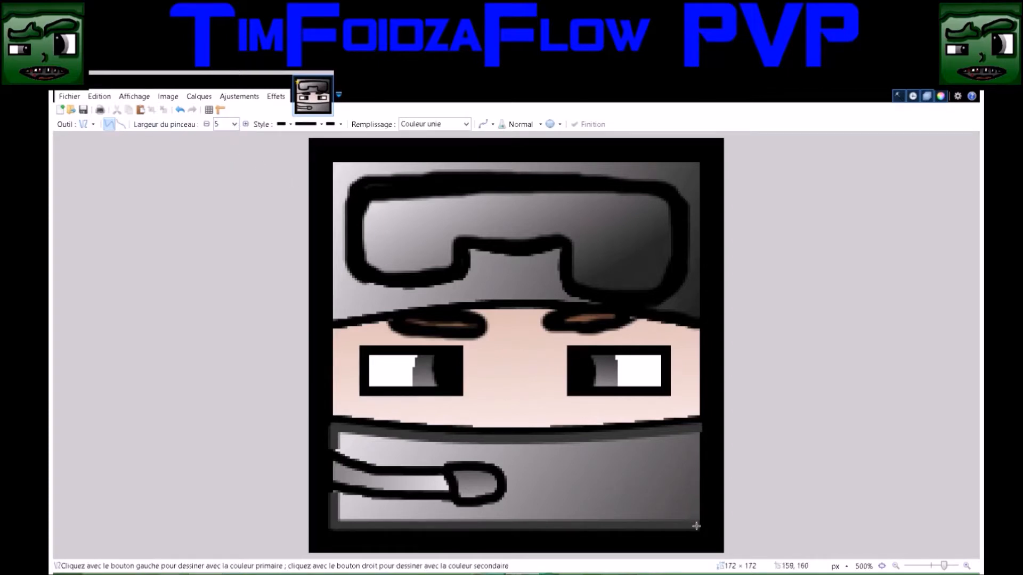
drag(698, 522, 698, 429)
drag(699, 527, 698, 532)
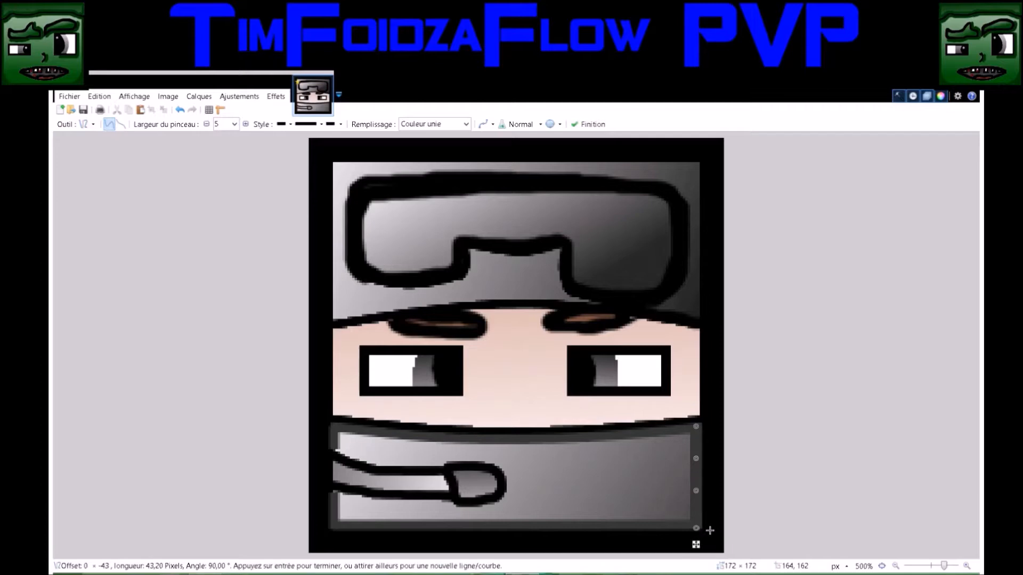
key(s)
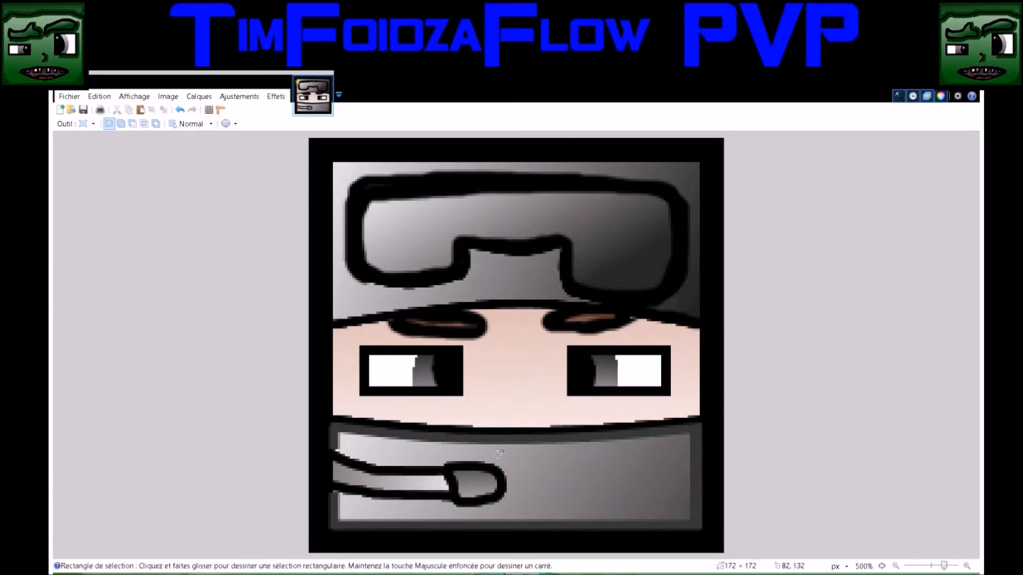
Paint dark gray shading in the mask's two lower corners and around the microphone with the 5-pixel brush at 75% hardness
key(b)
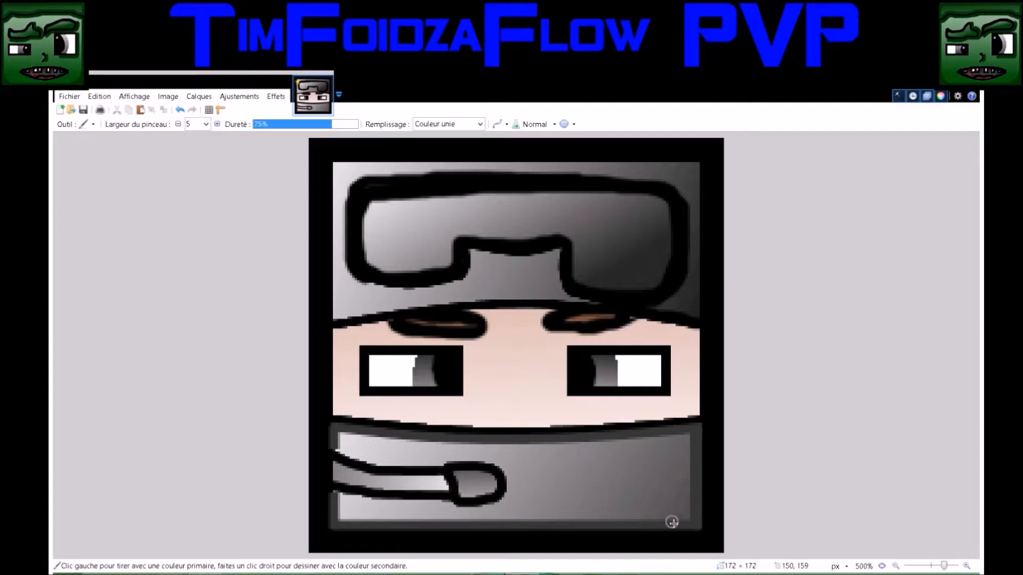
mouse_move(649, 519)
mouse_down()
mouse_move(679, 492)
mouse_move(689, 461)
mouse_move(660, 512)
mouse_move(639, 525)
mouse_move(660, 520)
mouse_up()
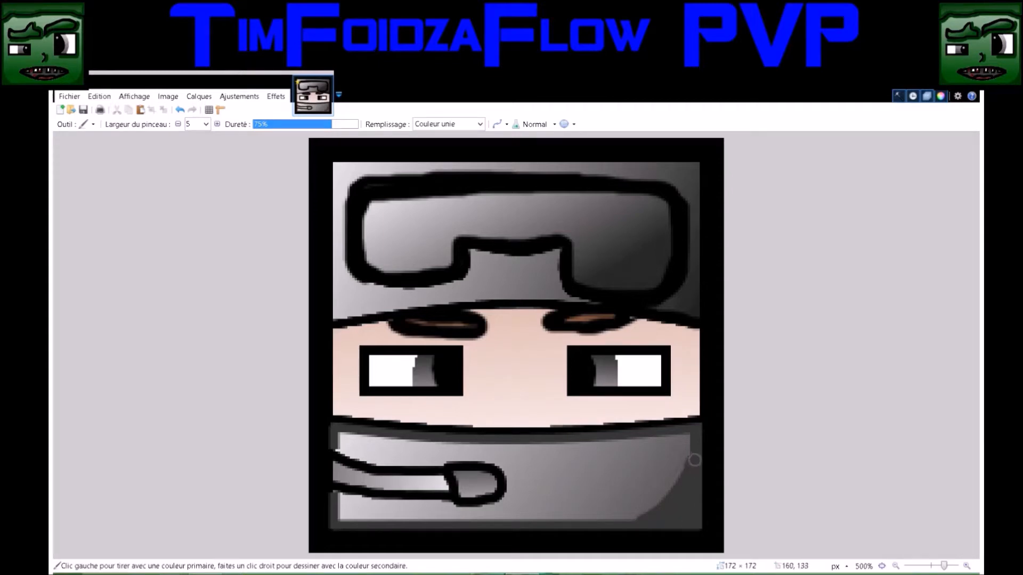
click(356, 517)
mouse_move(356, 517)
mouse_down()
mouse_move(339, 498)
mouse_move(367, 521)
mouse_move(349, 520)
mouse_move(362, 512)
mouse_move(338, 498)
mouse_move(460, 510)
mouse_move(513, 495)
mouse_move(508, 470)
mouse_move(478, 455)
mouse_move(337, 451)
mouse_up()
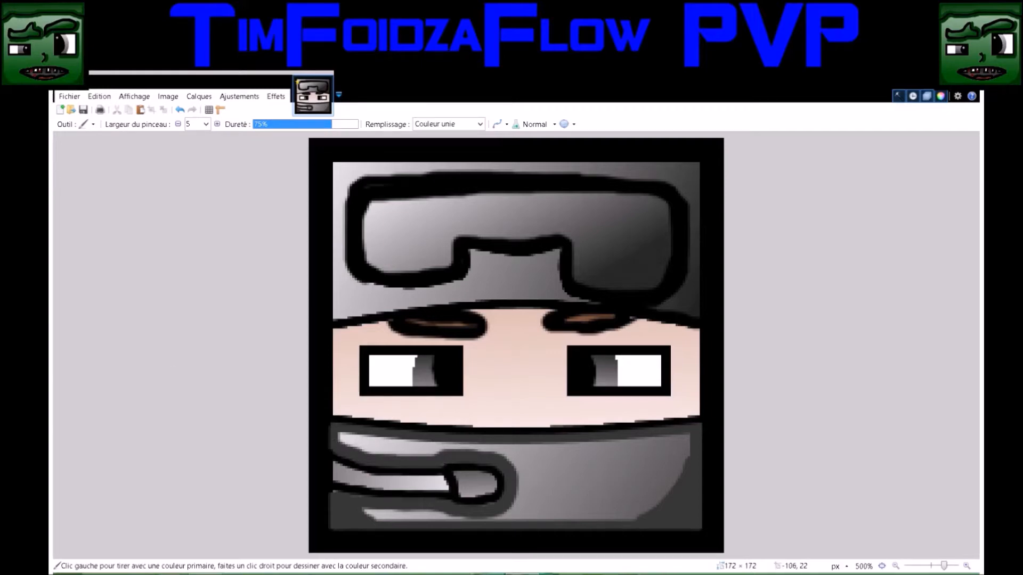
key(k)
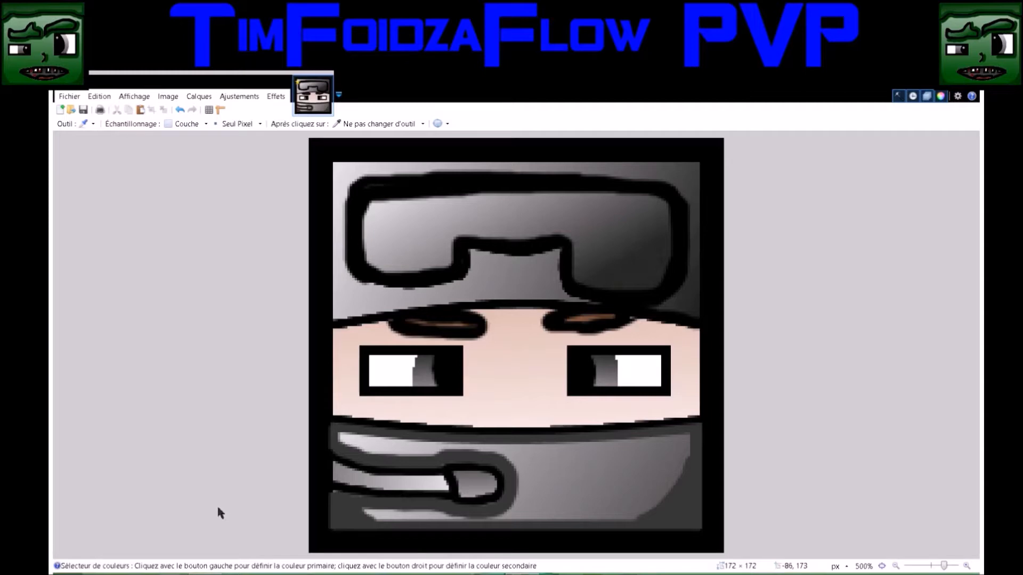
Undo the last dark gray strokes around the microphone and in the mask's lower-left corner
key(b)
click(206, 124)
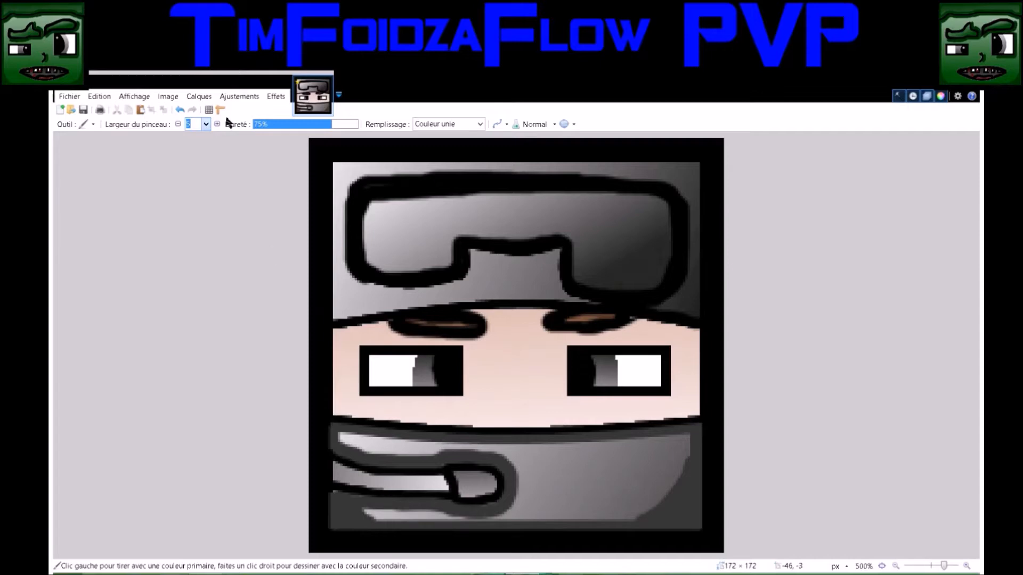
click(180, 110)
click(180, 110)
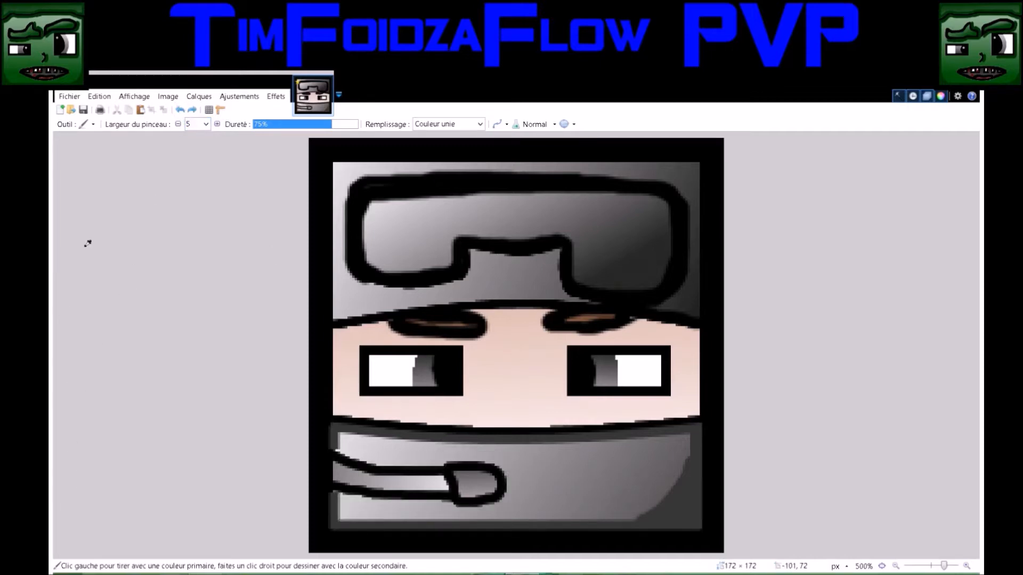
Repaint the mask's lower-left corner in dark gray with the 5-pixel brush and shade around the microphone at brush width 4
key(k)
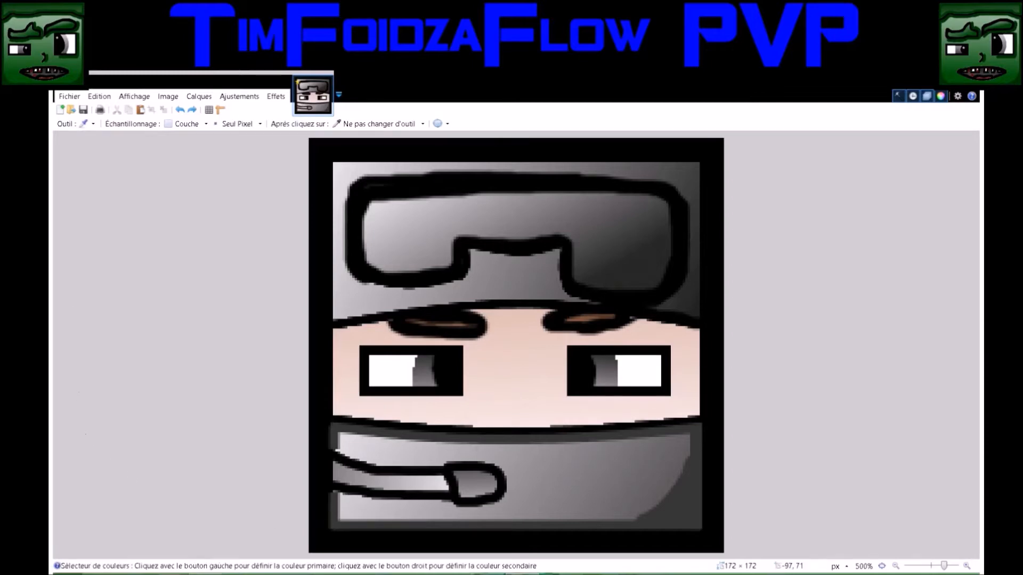
key(b)
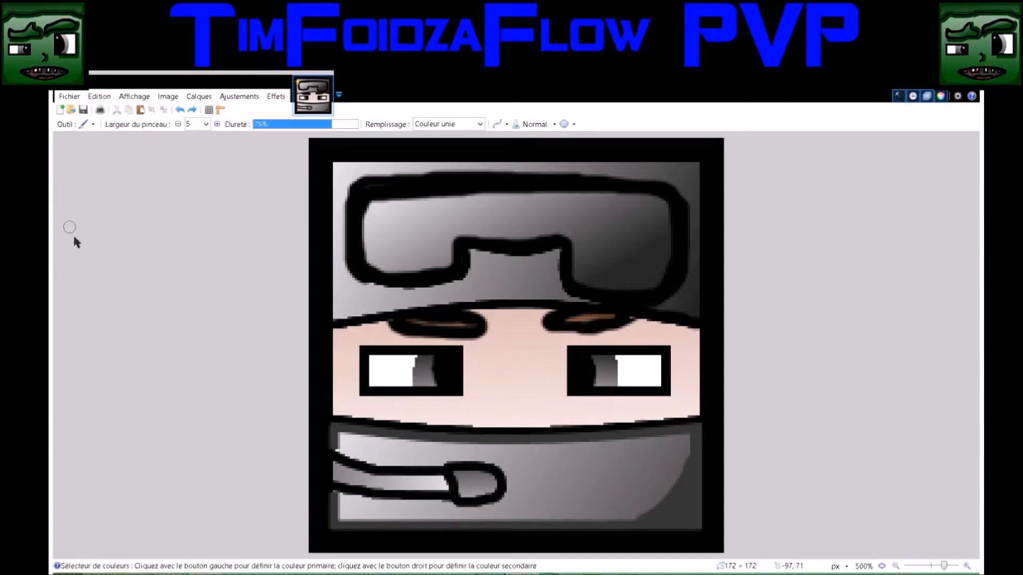
mouse_move(339, 499)
mouse_down()
mouse_move(367, 523)
mouse_move(336, 501)
mouse_up()
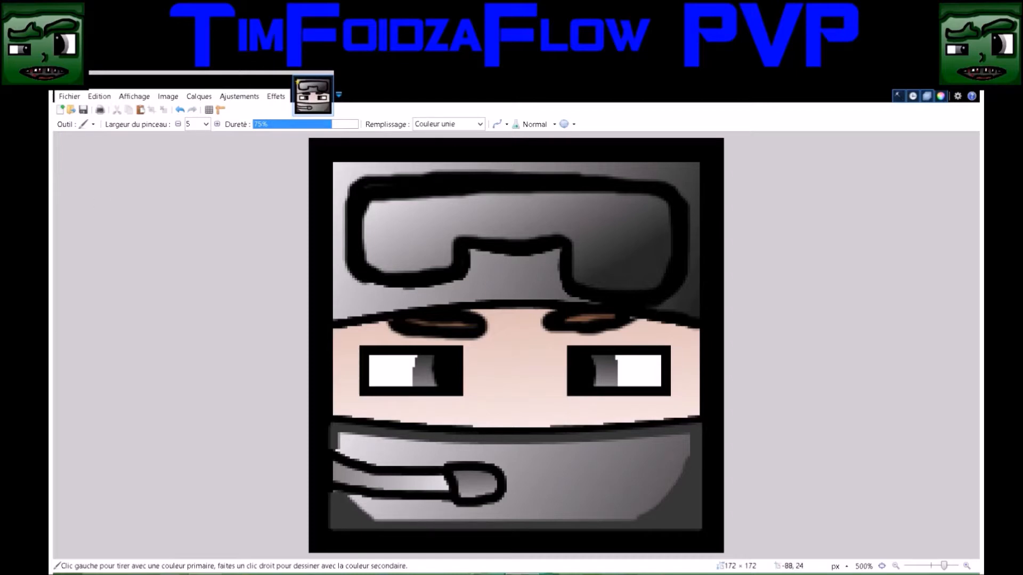
text(4)
mouse_move(342, 501)
mouse_down()
mouse_move(484, 511)
mouse_move(510, 491)
mouse_move(490, 464)
mouse_move(378, 463)
mouse_move(338, 447)
mouse_move(350, 451)
mouse_up()
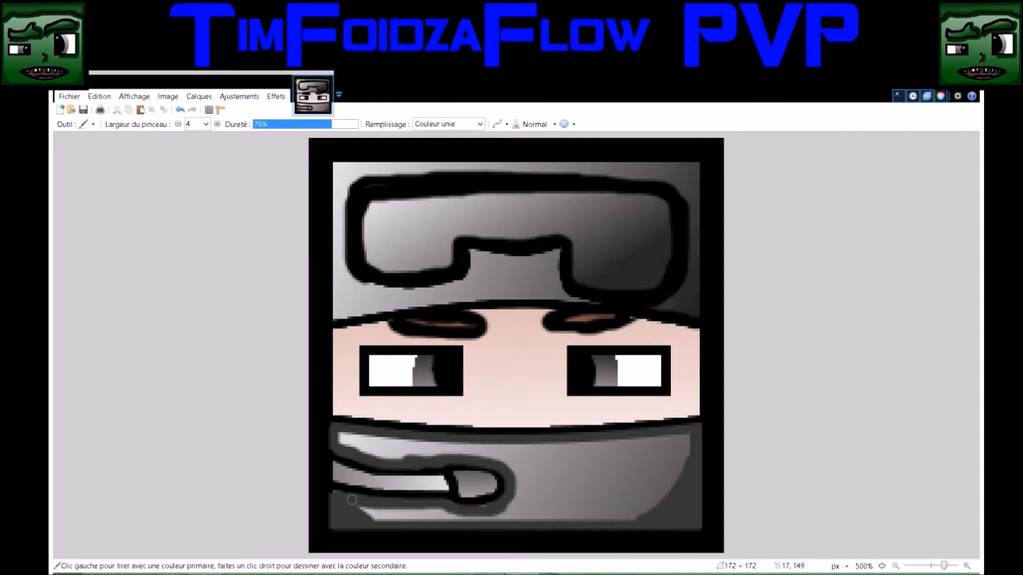
drag(452, 508, 488, 515)
Set the brush width to 2 and paint darker gray shading inside the outline of the microphone head
key(k)
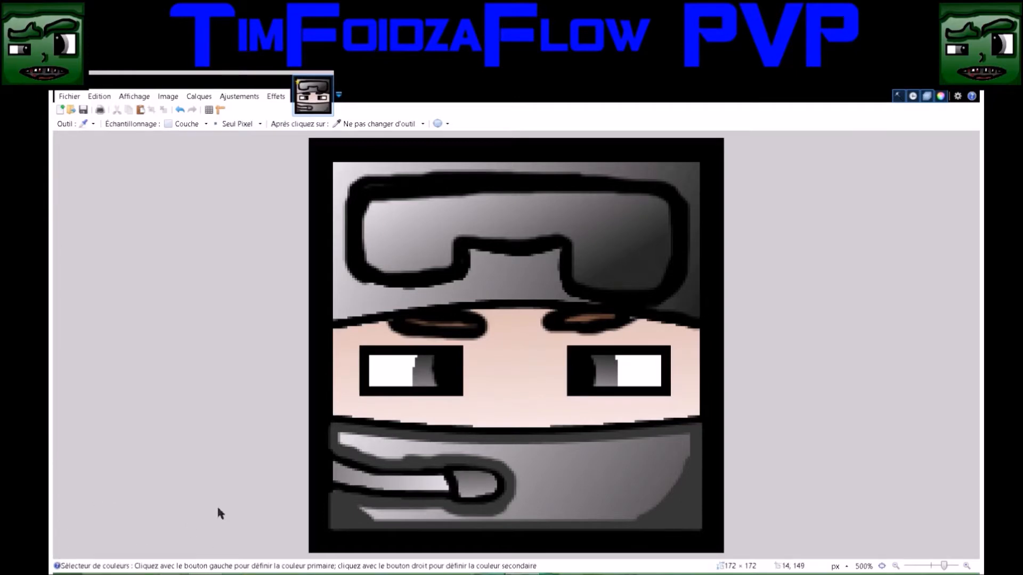
key(b)
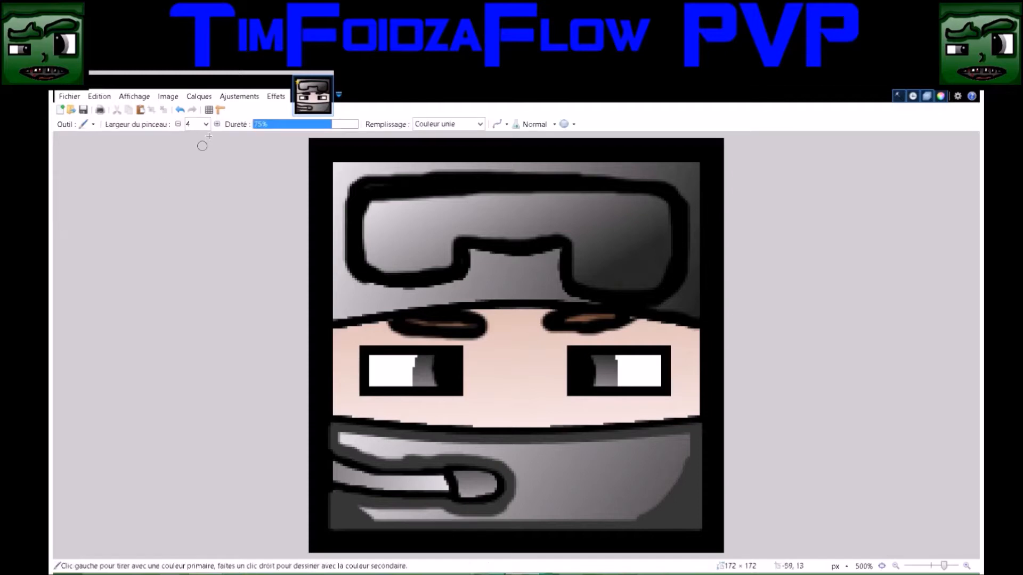
text(2)
mouse_move(495, 489)
mouse_down()
mouse_move(466, 492)
mouse_move(458, 481)
mouse_move(462, 494)
mouse_up()
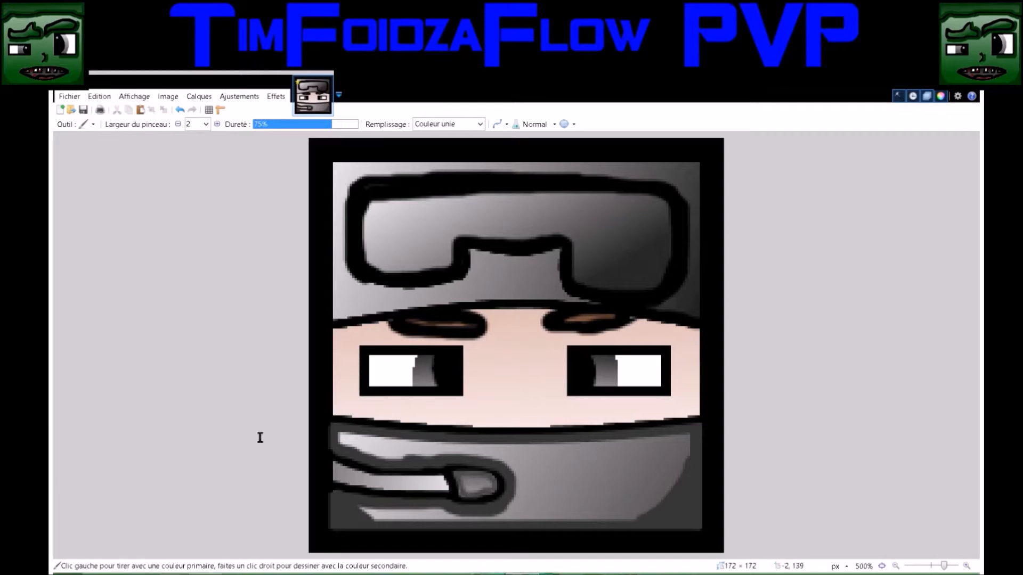
Paint 2-pixel gray shading inside the microphone arm, along its upper and lower outlines
key(k)
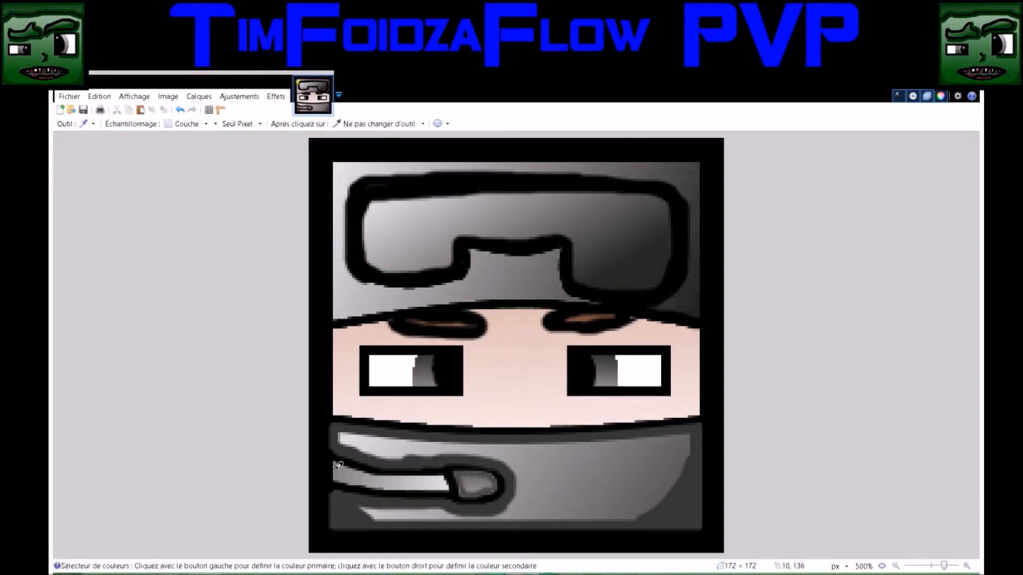
key(b)
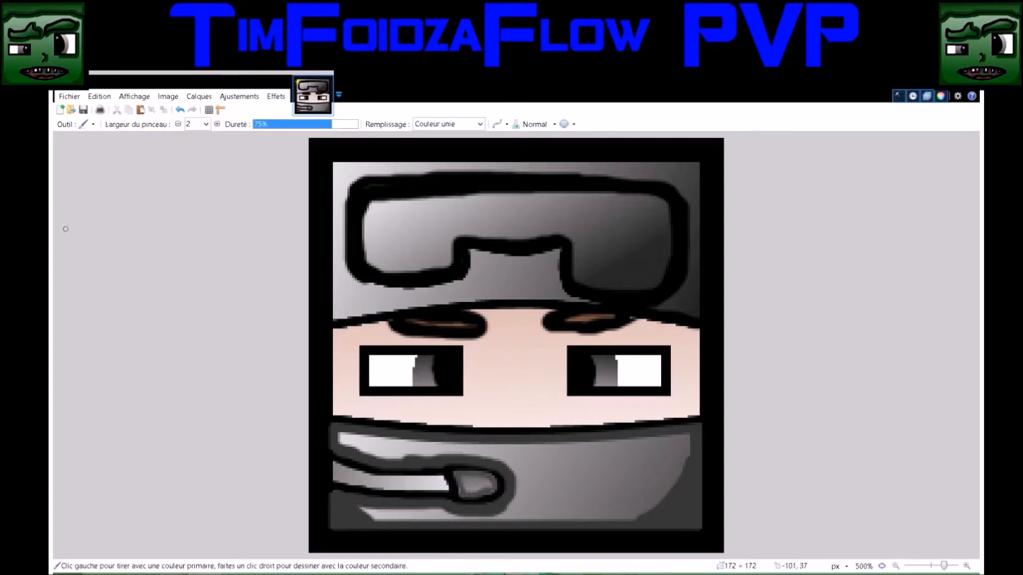
drag(431, 478, 358, 473)
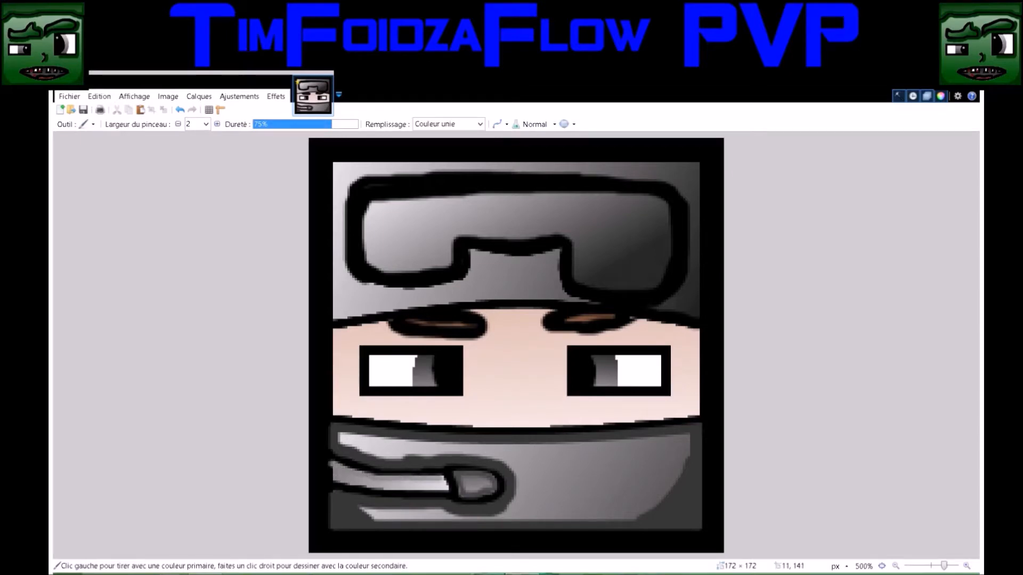
drag(370, 483, 444, 483)
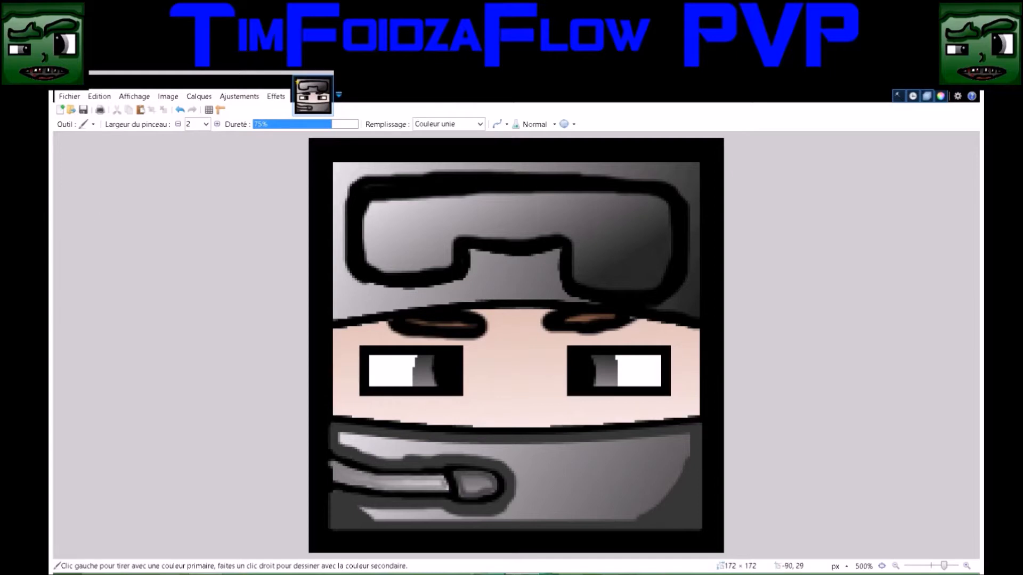
Set the width to 4 and draw a vertical darker skin-tone line about 35 px long along the face's left edge
key(k)
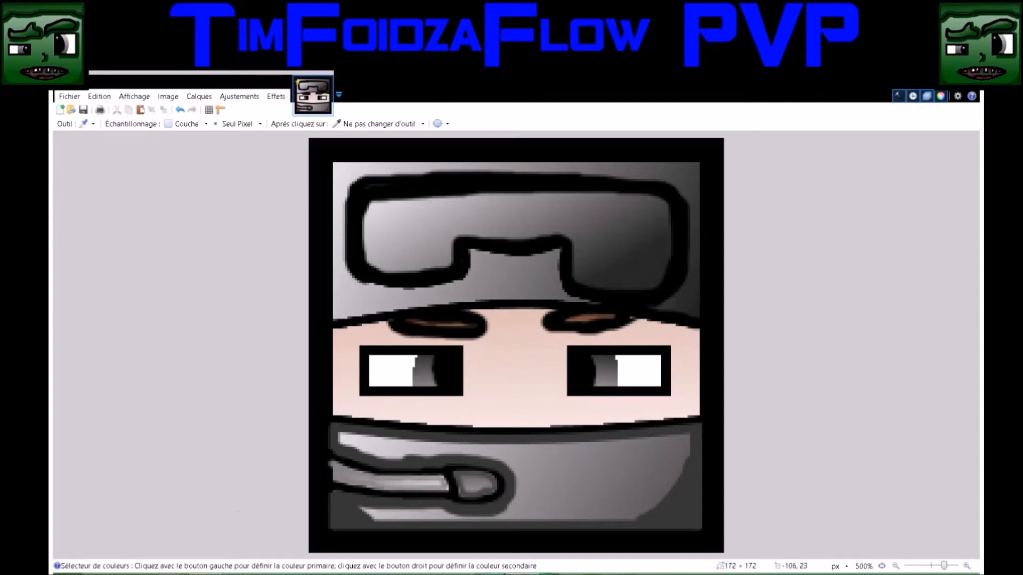
key(b)
click(206, 124)
text(4)
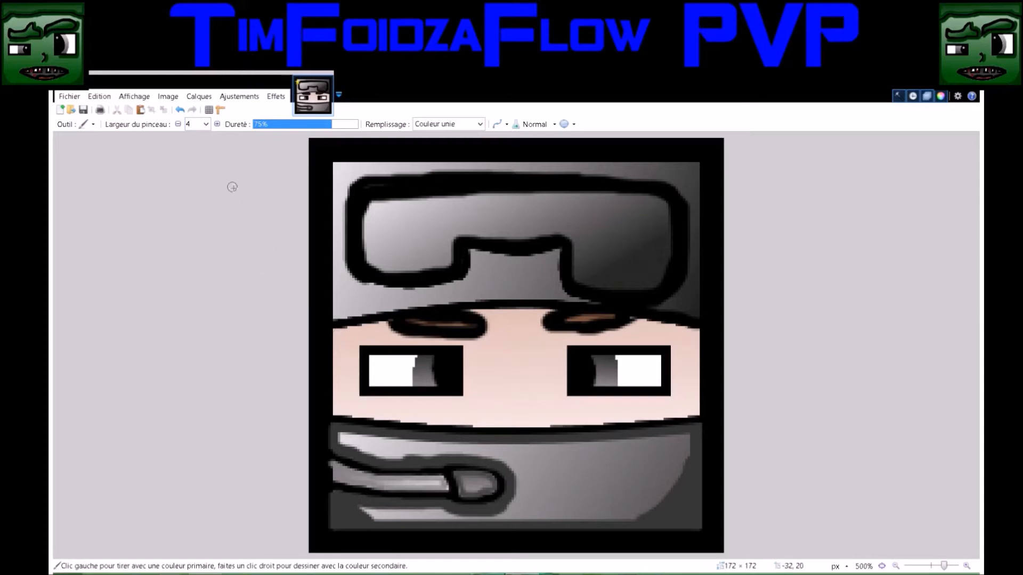
text(o)
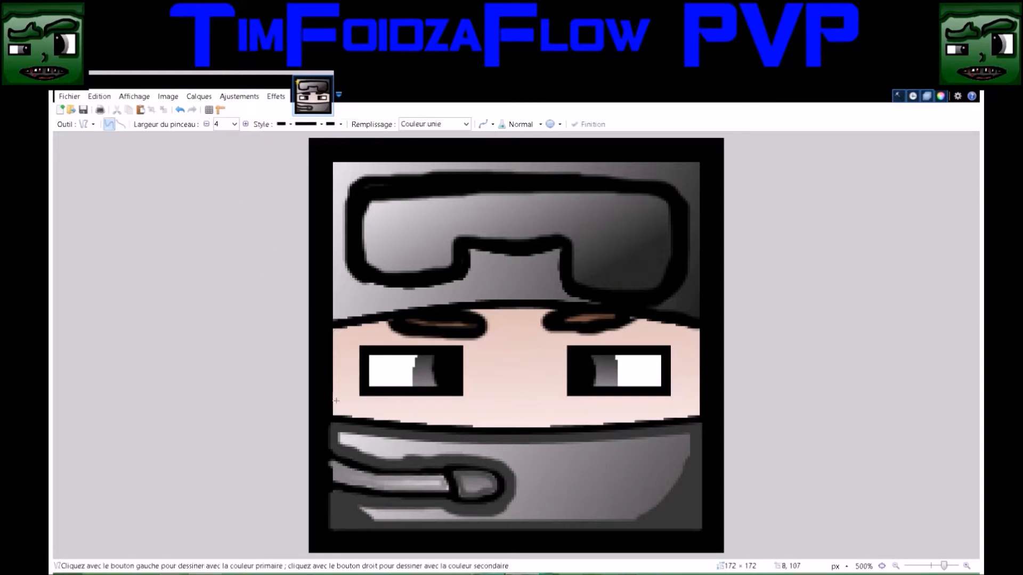
drag(337, 412, 336, 330)
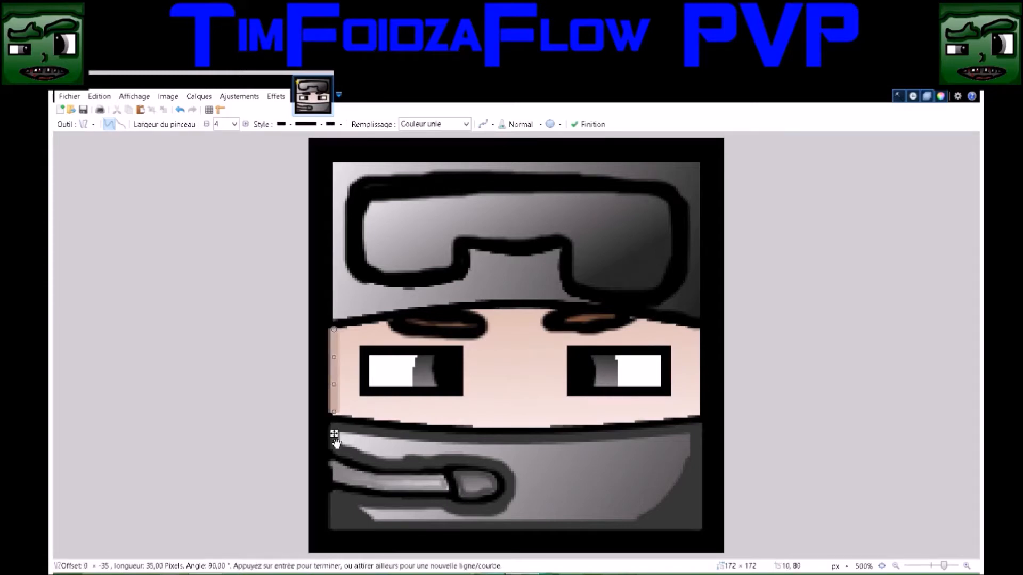
drag(334, 413, 334, 416)
key(Return)
Draw a 4-pixel darker skin-tone line about 154 px long across the bottom of the face and bend it downward along the mask outline
key(s)
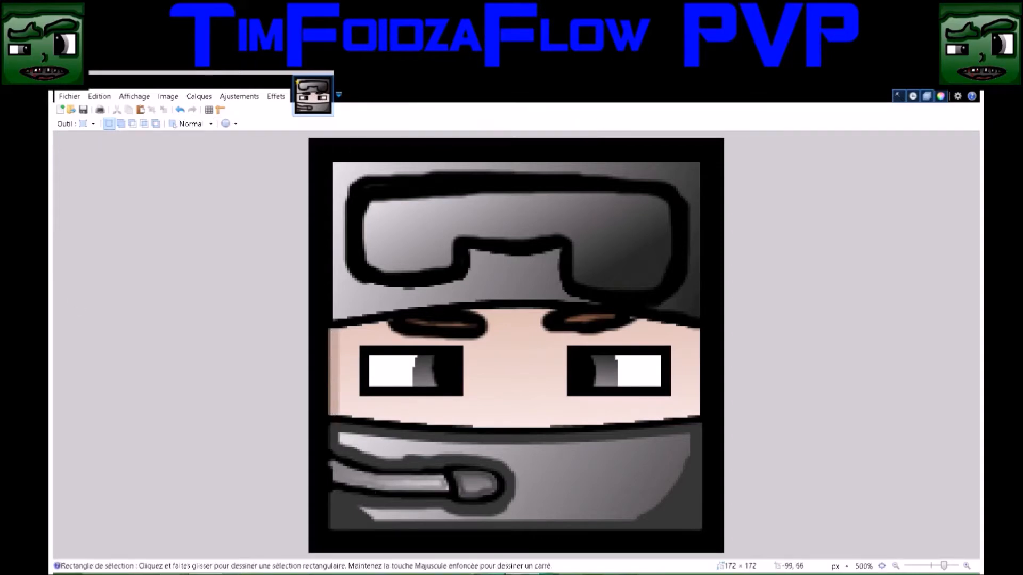
key(o)
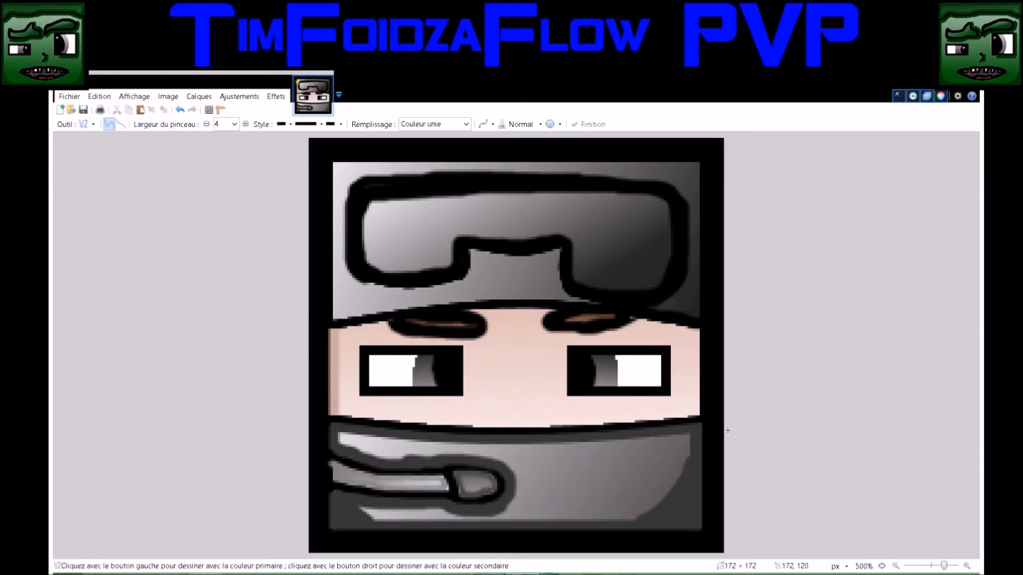
drag(699, 414, 331, 414)
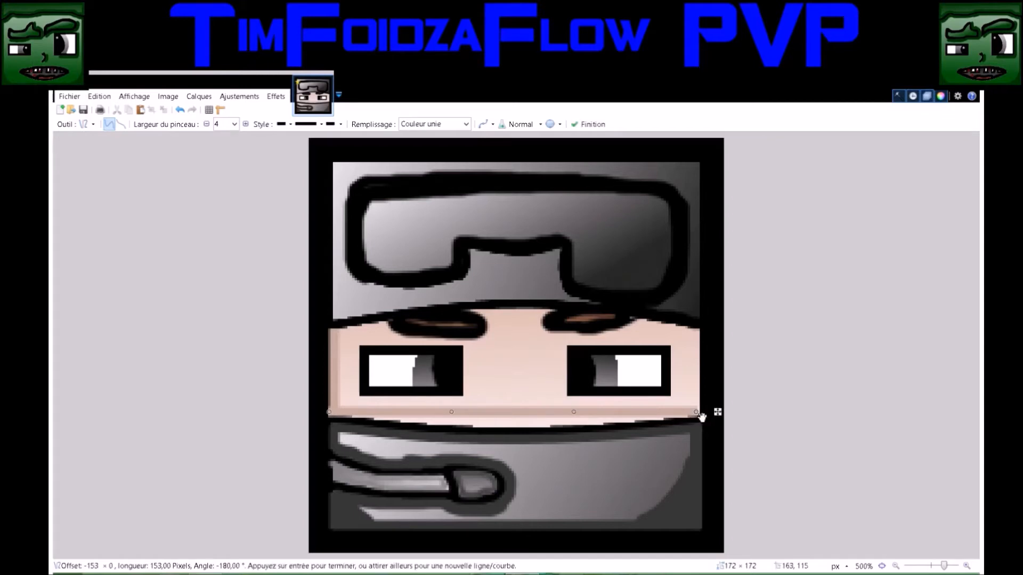
drag(700, 418, 701, 417)
drag(451, 413, 454, 420)
drag(573, 412, 574, 419)
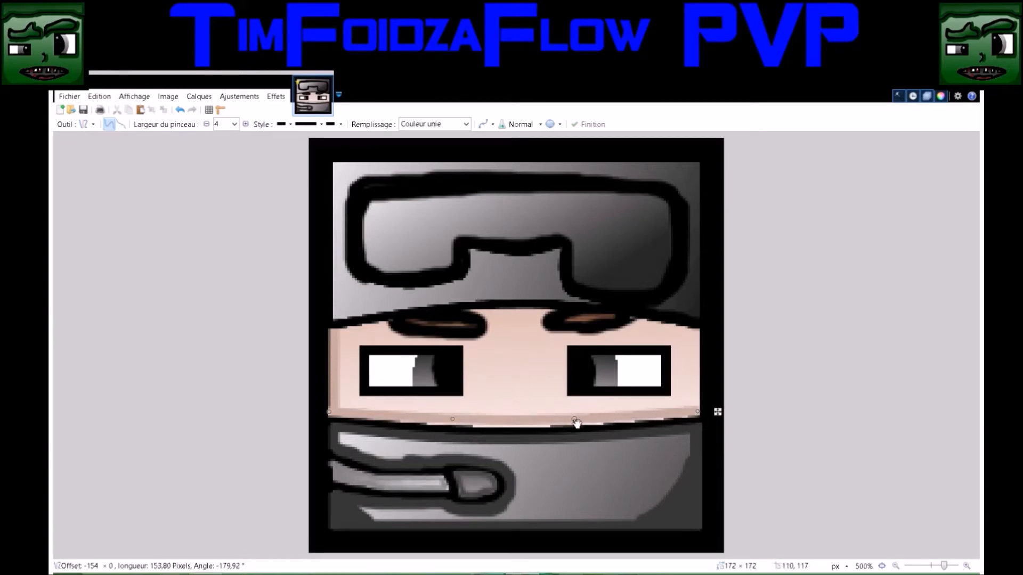
drag(451, 421, 453, 421)
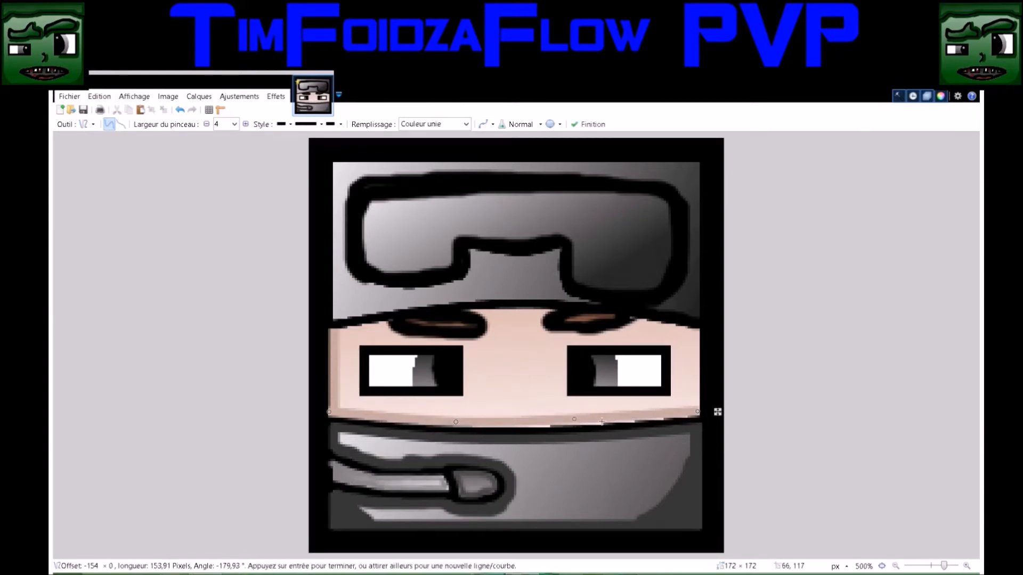
drag(575, 424, 575, 425)
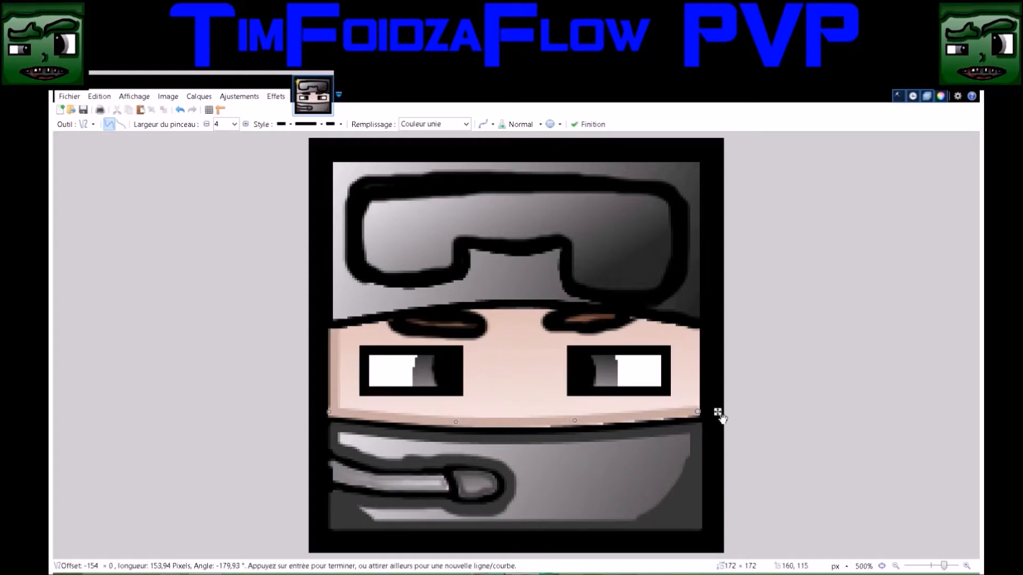
Fine-tune the skin-tone curve's position, endpoints and control points so it hugs the mask's upper outline
drag(717, 413, 718, 410)
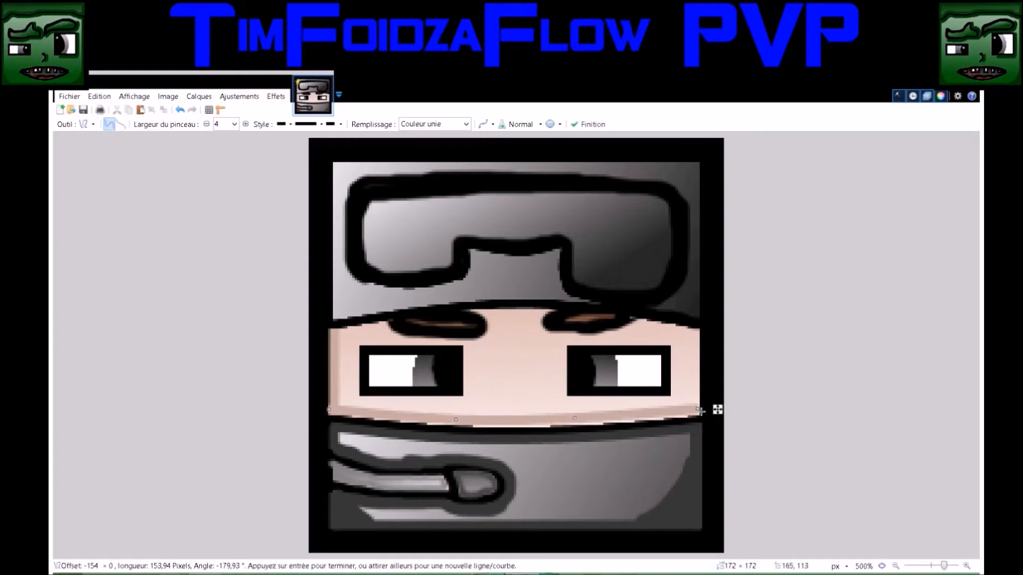
drag(574, 419, 580, 423)
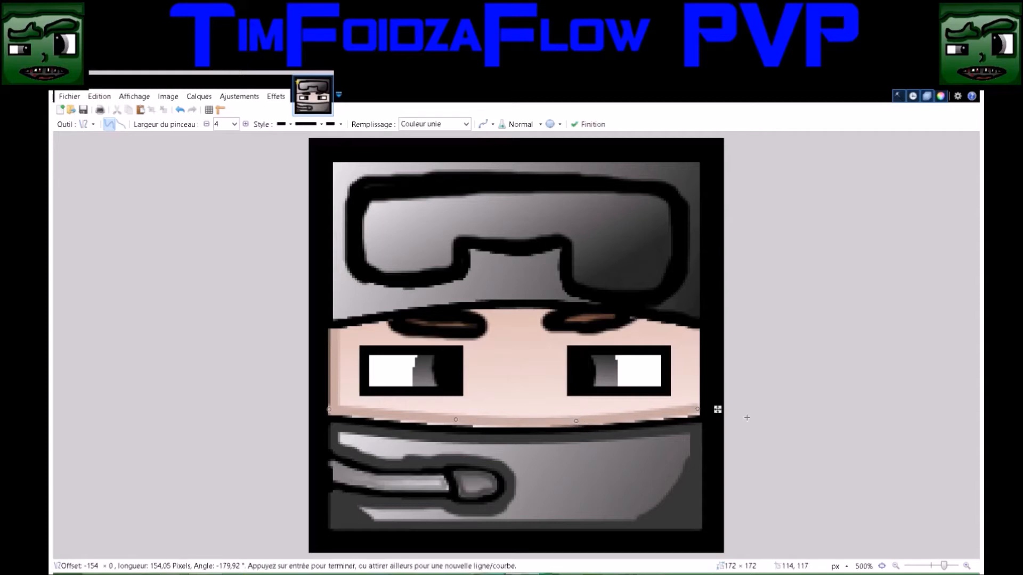
drag(697, 410, 698, 412)
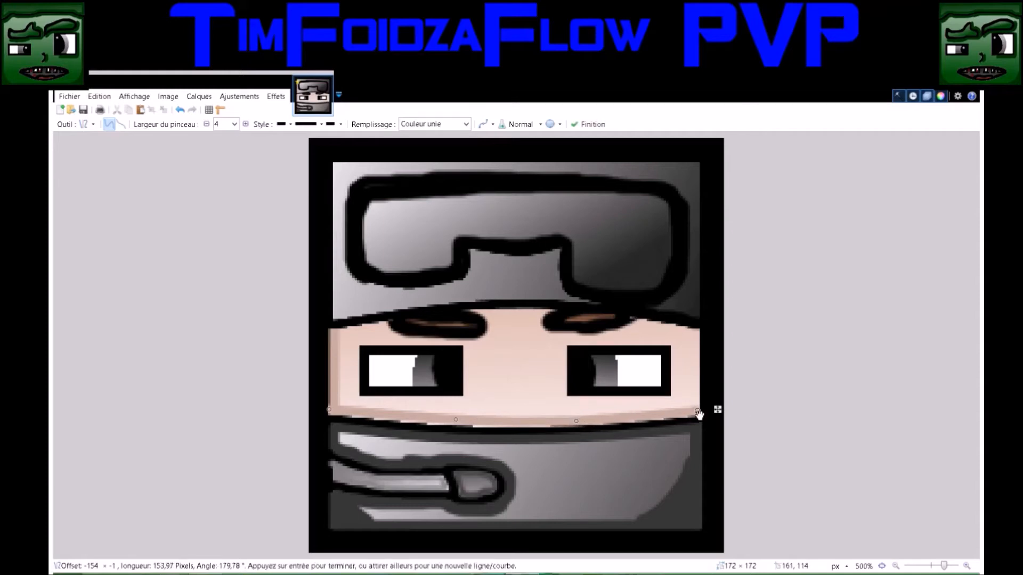
drag(330, 411, 331, 413)
drag(457, 424, 456, 425)
drag(576, 422, 577, 421)
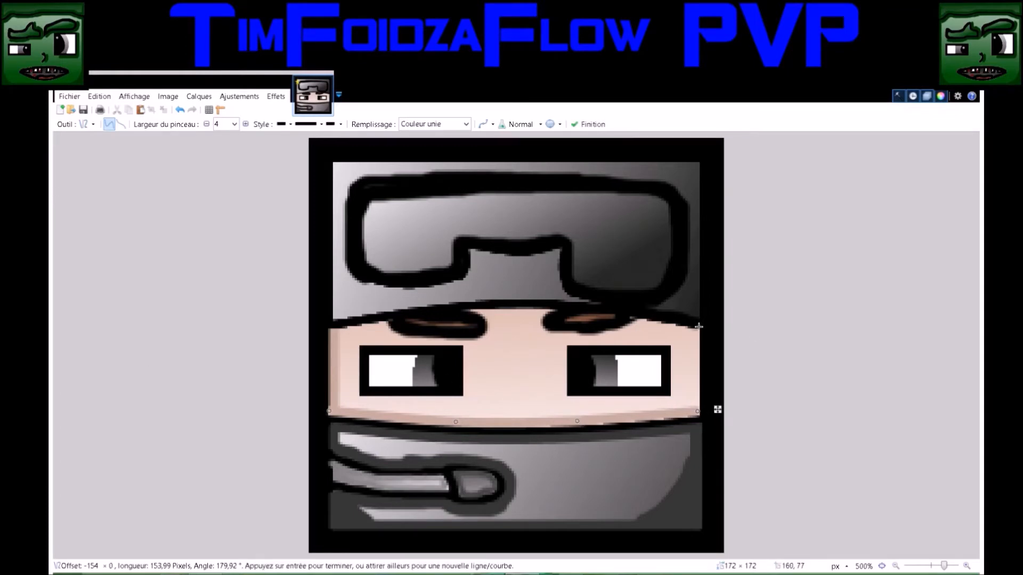
key(Return)
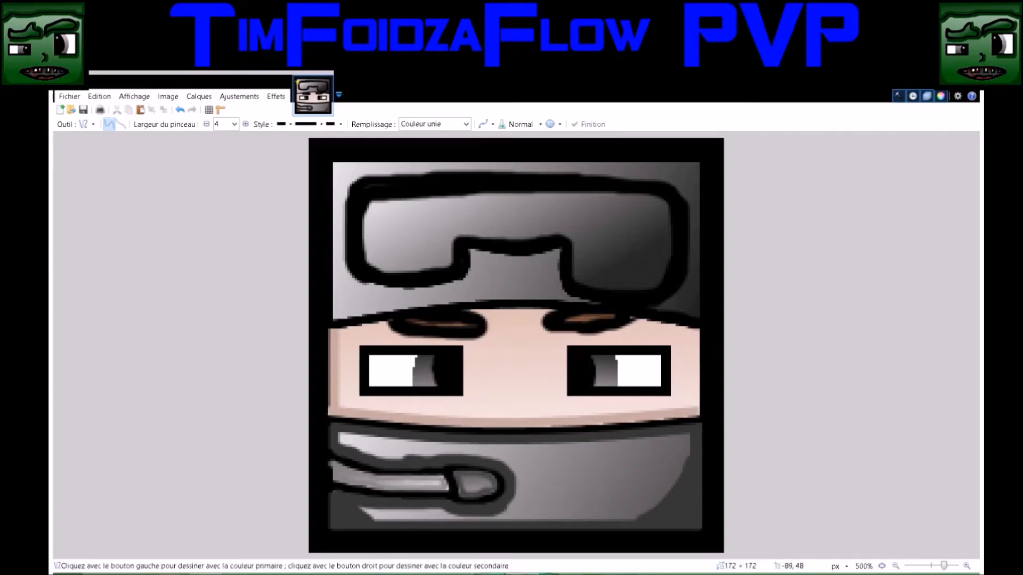
Select the face's skin area with the Magic Wand at 50% tolerance and paint 4-pixel darker skin shading under the helmet outline at both sides
key(s)
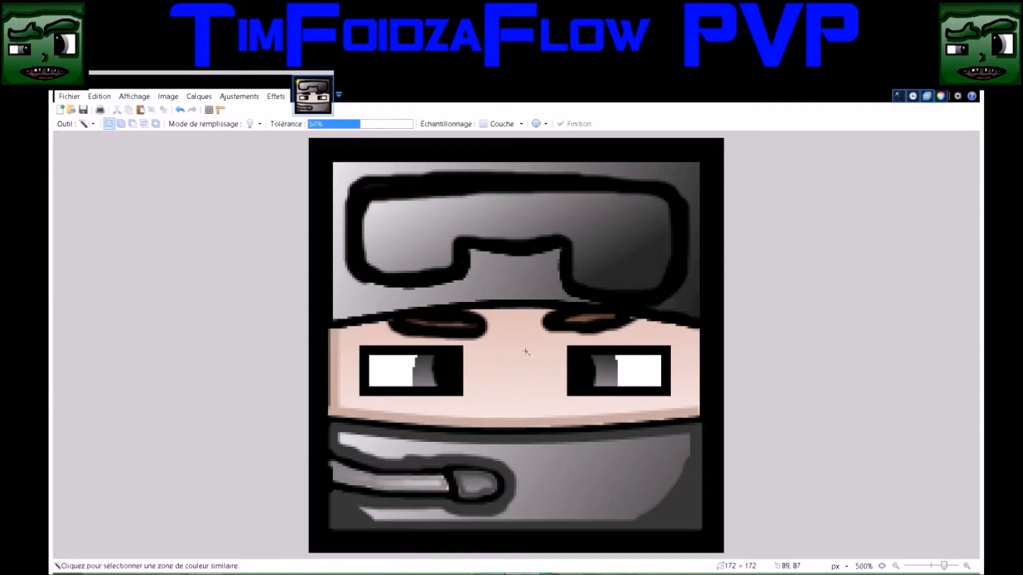
click(517, 358)
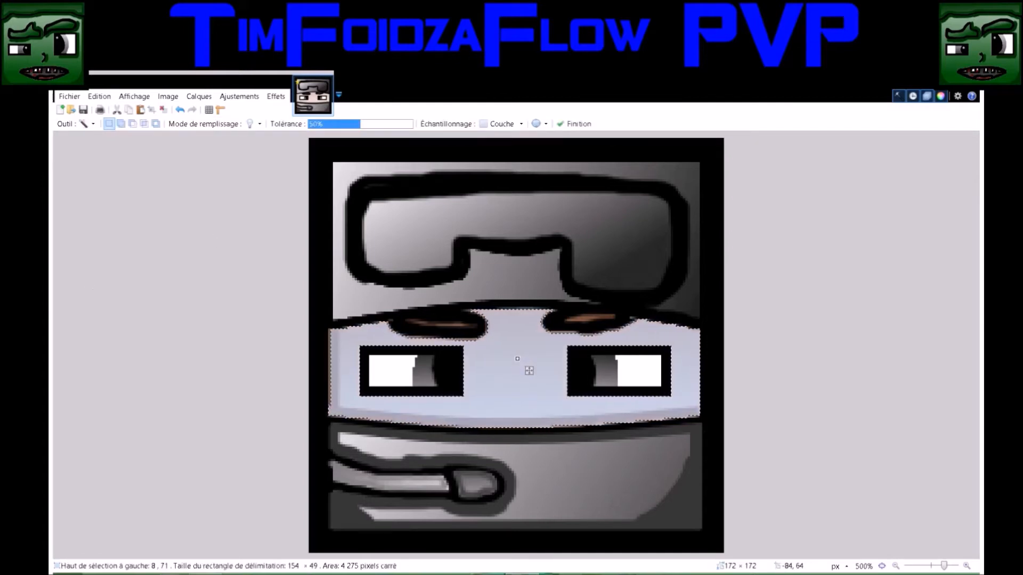
key(b)
key(BackSpace)
drag(338, 331, 392, 324)
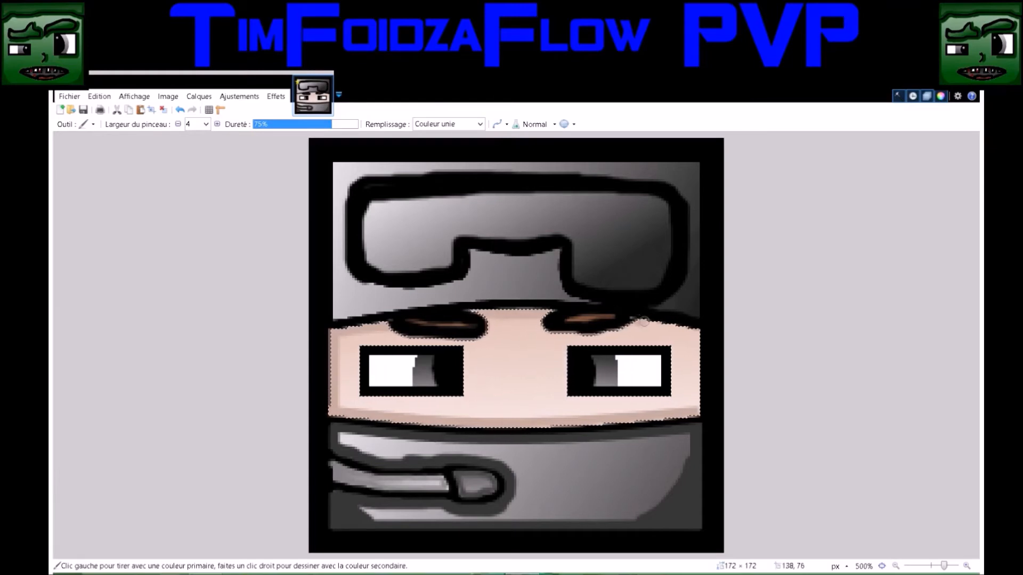
drag(643, 322, 699, 329)
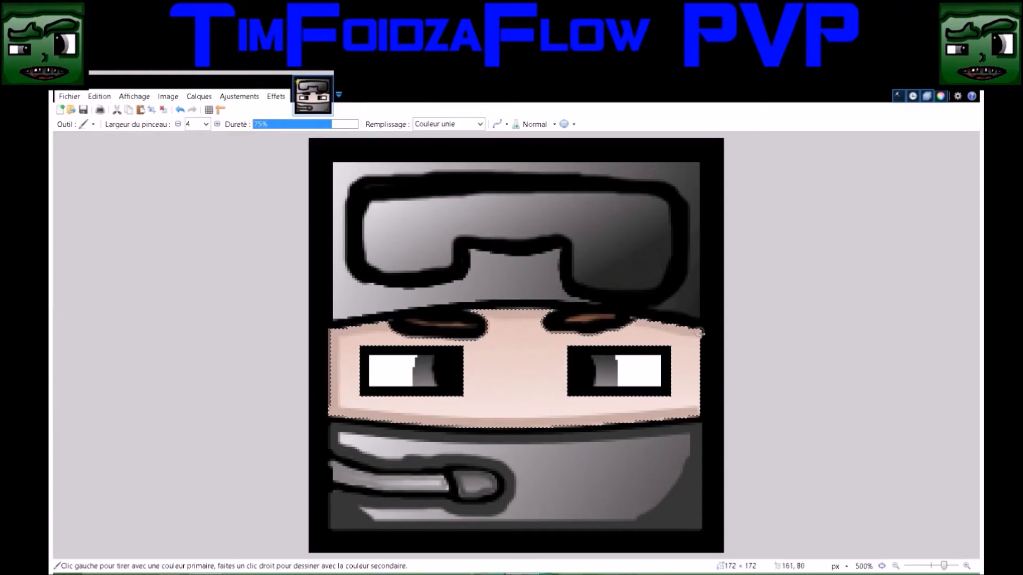
Set the line width to 5, draw a vertical darker skin-tone line about 34 px long along the face's right edge, and clear the selection
key(o)
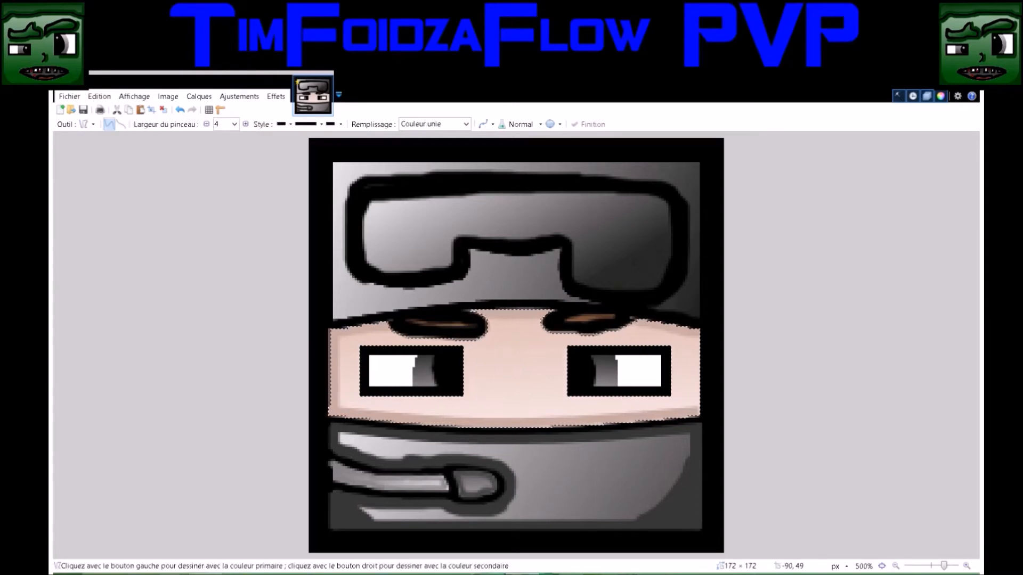
click(233, 126)
text(5)
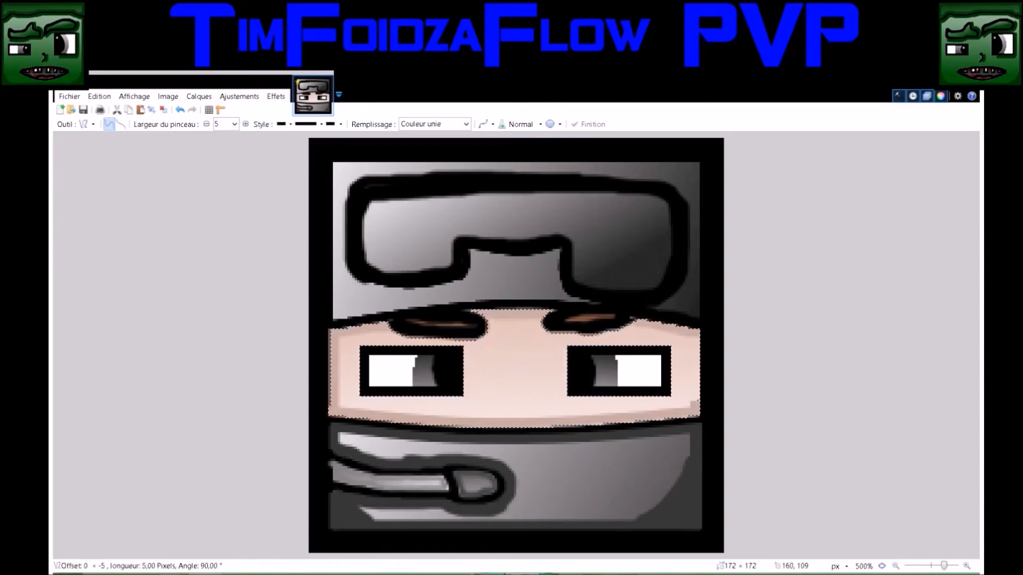
drag(695, 400, 696, 331)
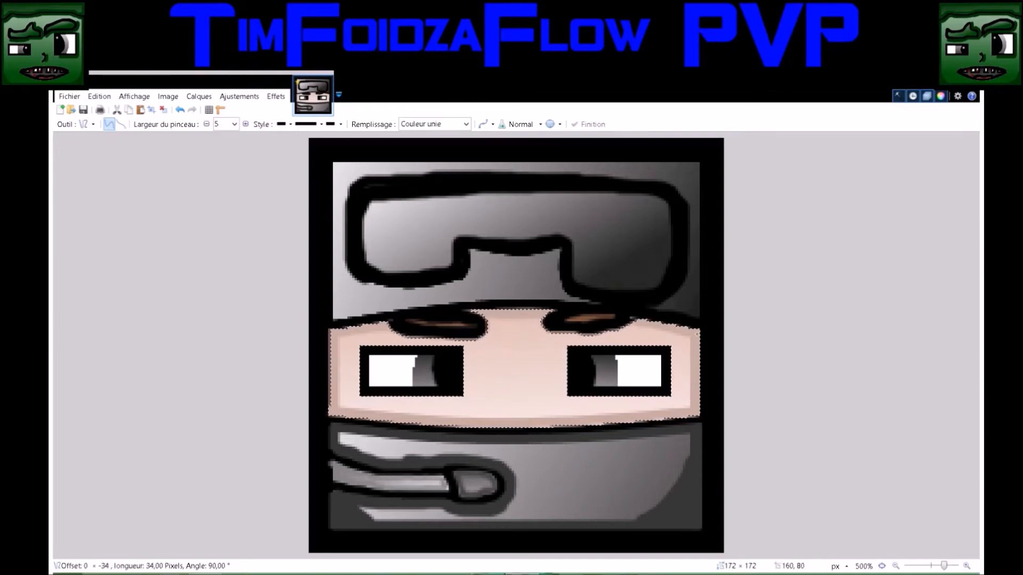
key(s)
click(433, 310)
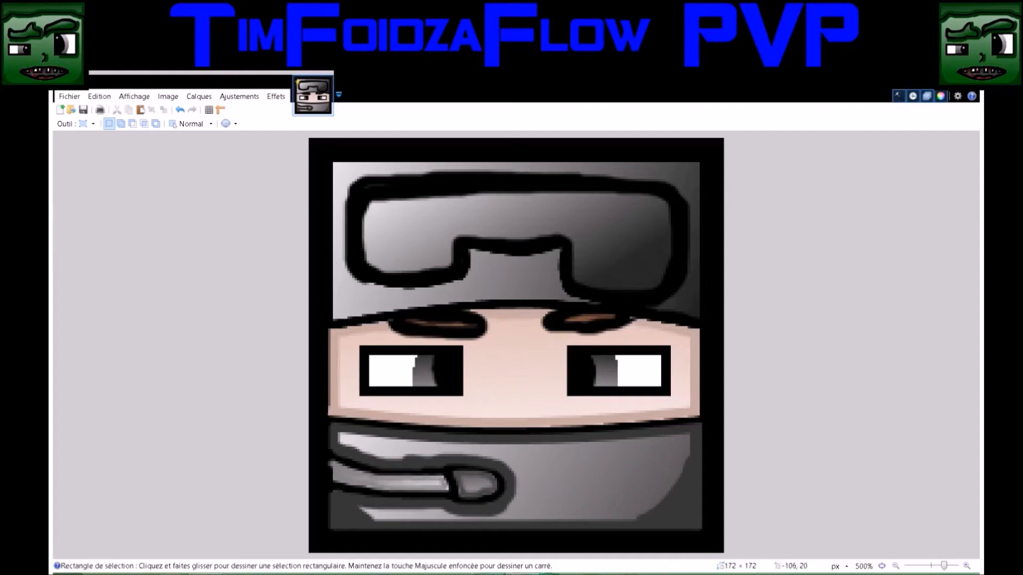
Reselect the face's skin with the Magic Wand at 50% tolerance and paint 5-pixel darker skin shading around both eyebrows, then deselect
key(b)
mouse_move(488, 340)
mouse_down()
mouse_move(495, 326)
mouse_move(486, 349)
mouse_move(447, 344)
mouse_up()
click(178, 109)
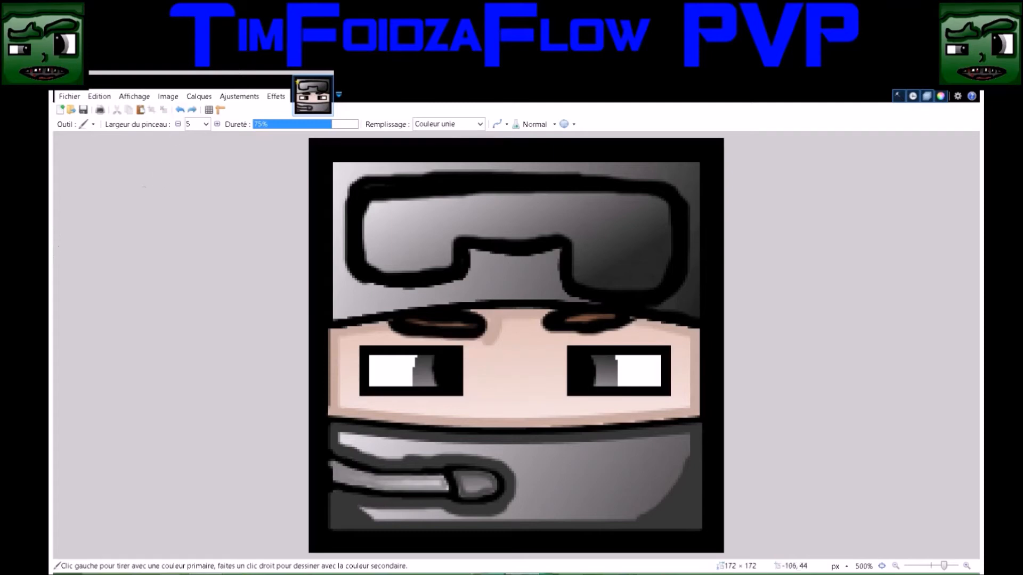
click(37, 198)
click(528, 389)
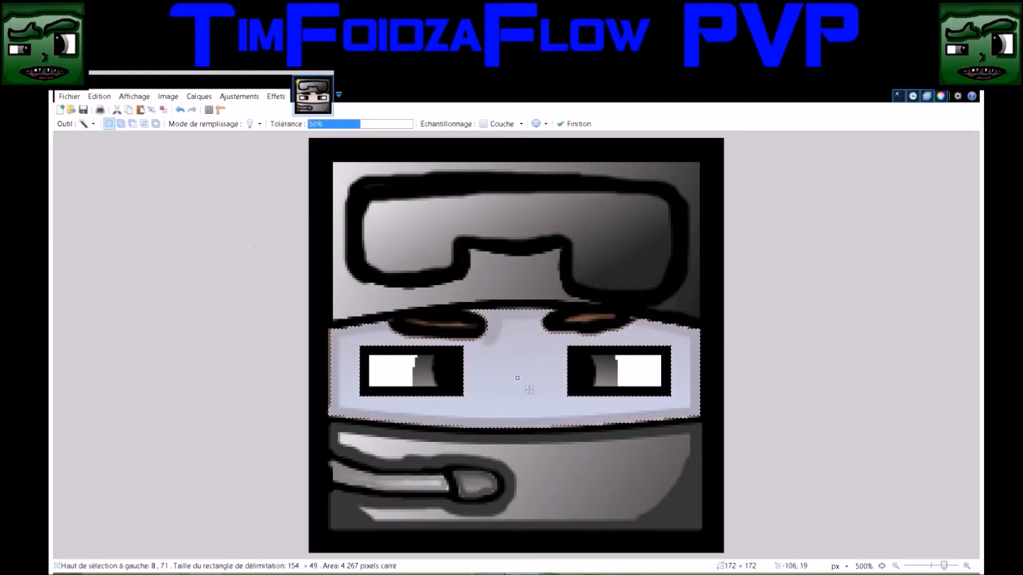
key(b)
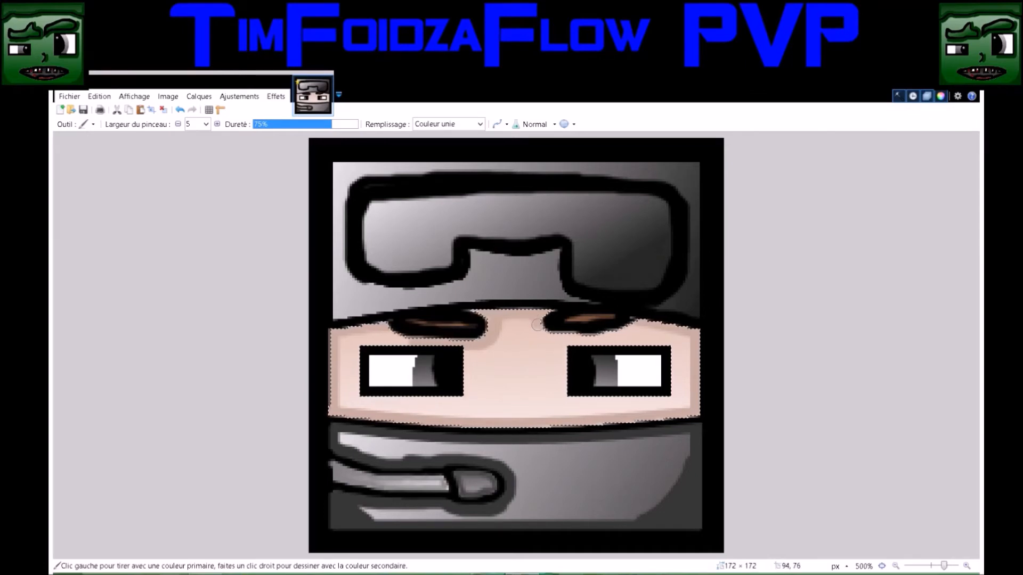
mouse_move(536, 324)
mouse_down()
mouse_move(631, 326)
mouse_move(625, 332)
mouse_up()
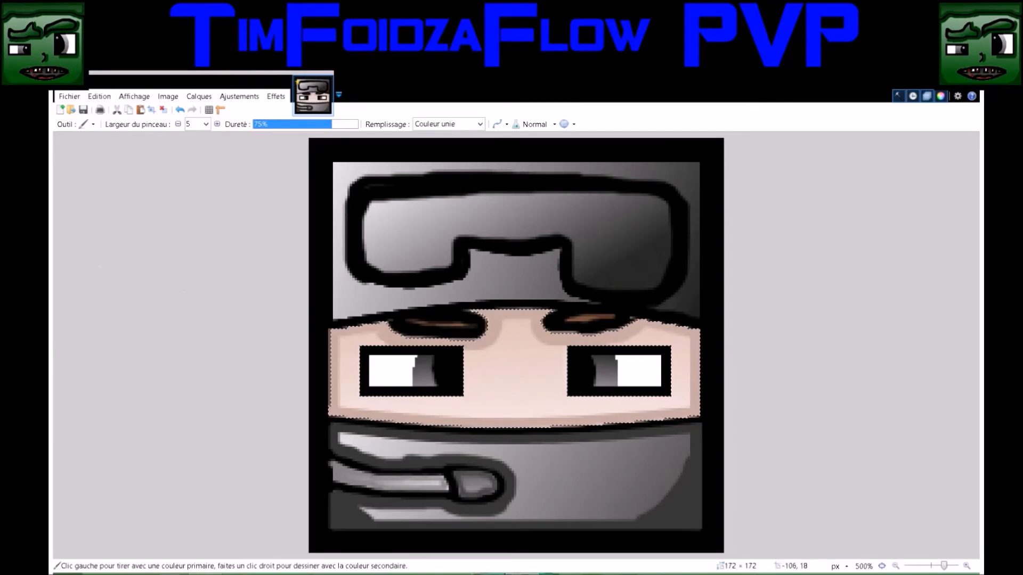
key(s)
click(367, 259)
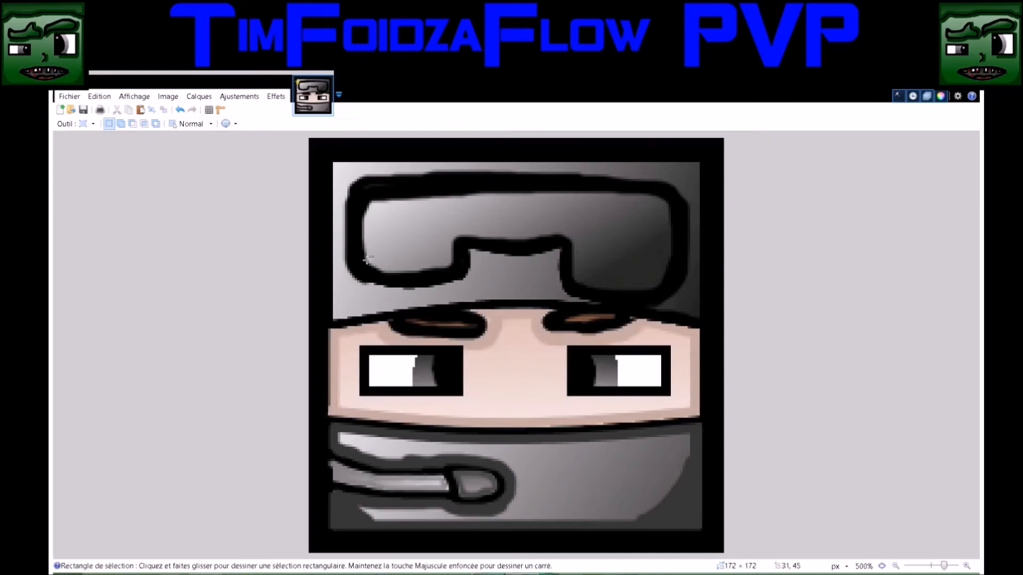
Select the helmet's lighter area around the goggles with the Magic Wand at 50% tolerance
key(k)
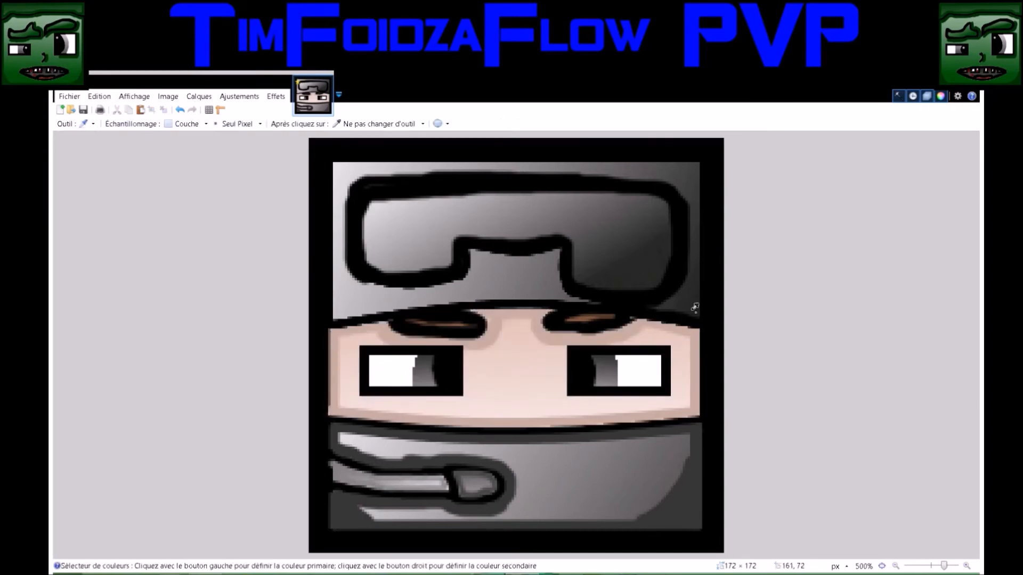
key(s)
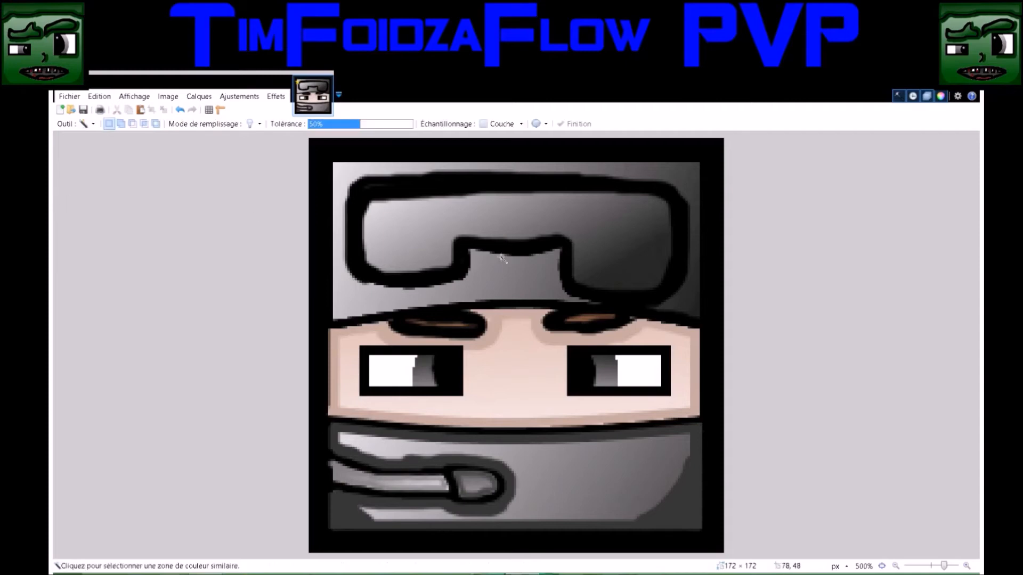
click(512, 276)
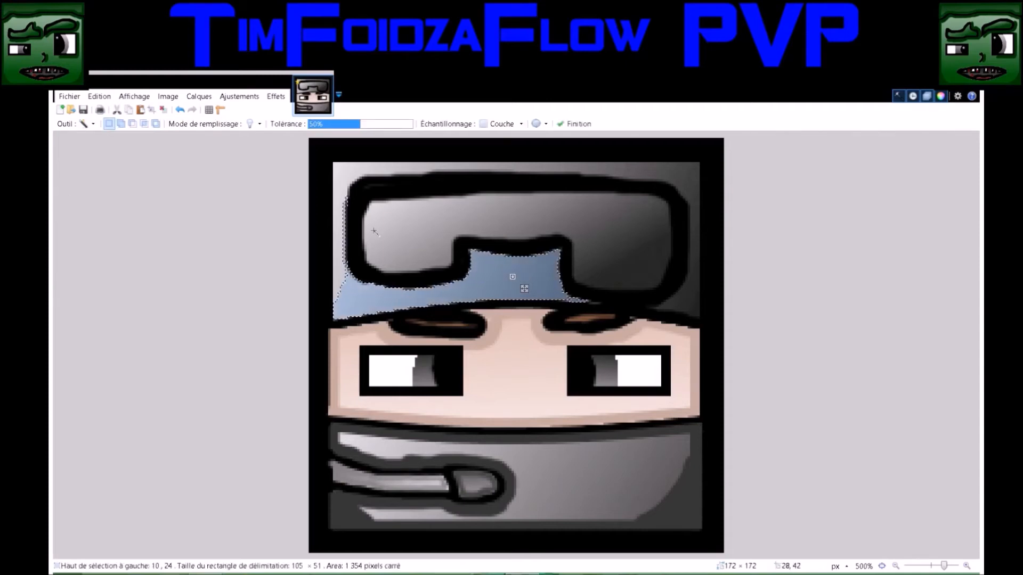
click(677, 178)
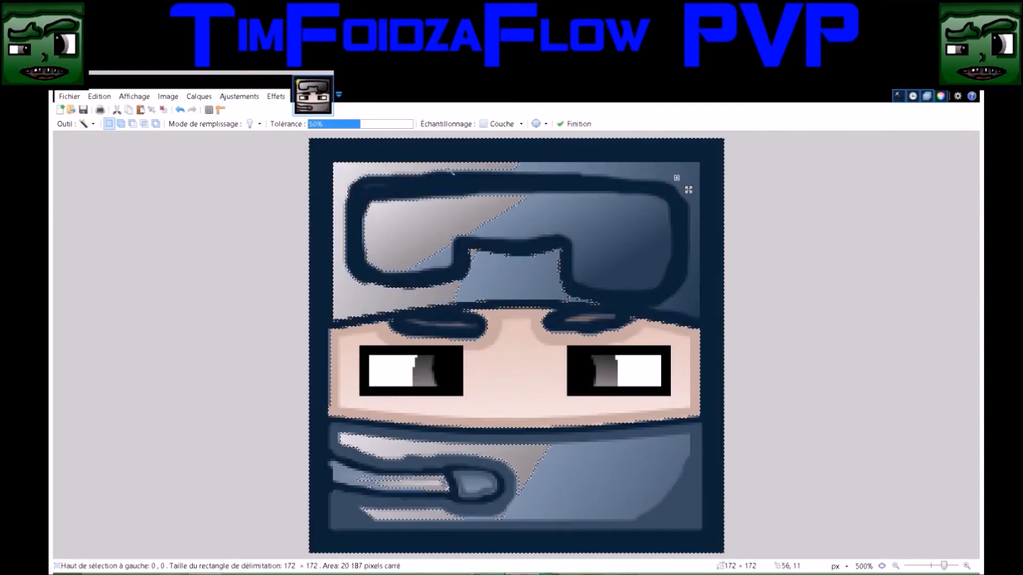
click(445, 166)
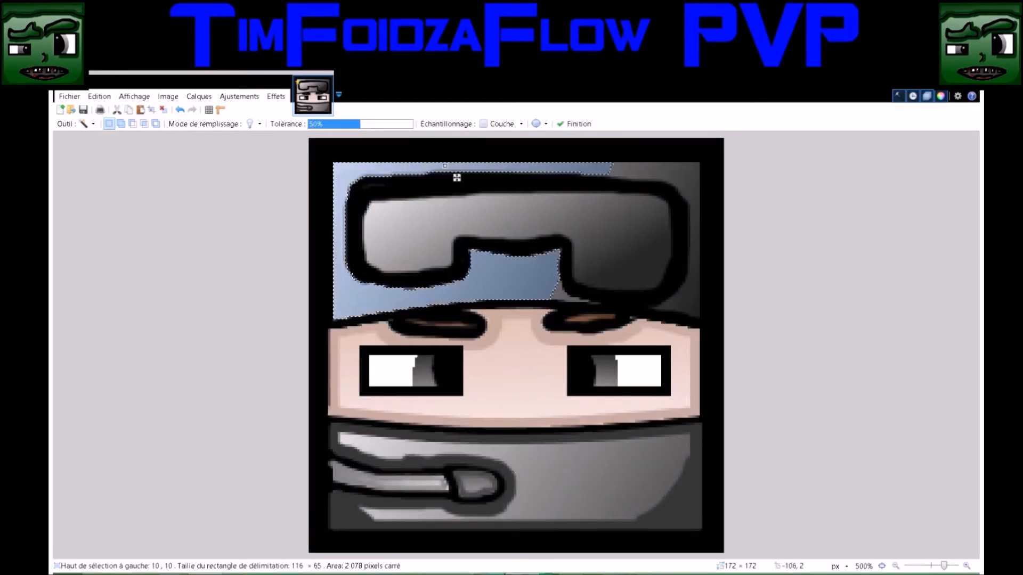
Set the line width to 4, draw a dark grey vertical line about 65 px long along the helmet's left edge, and deselect
key(o)
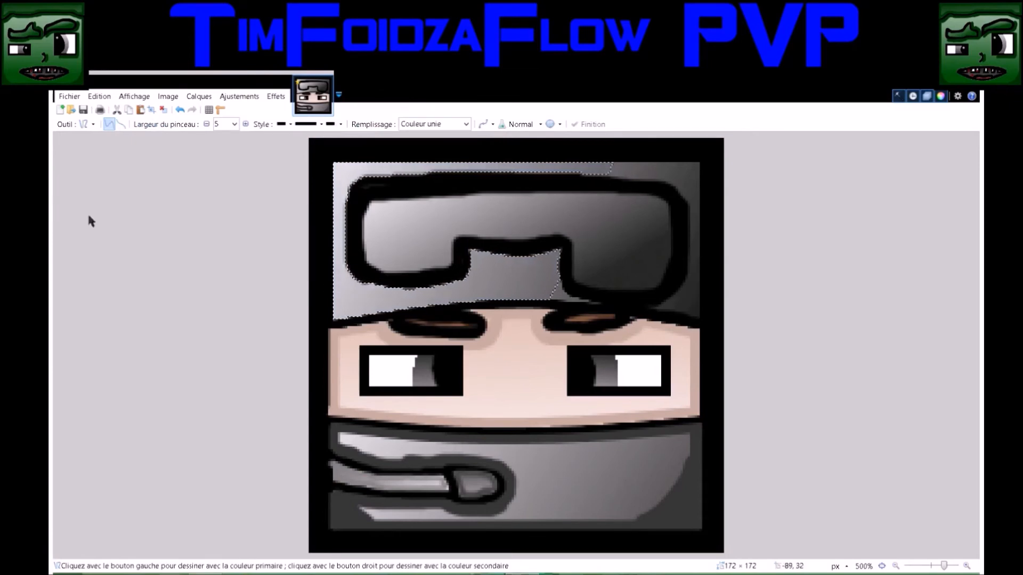
key(k)
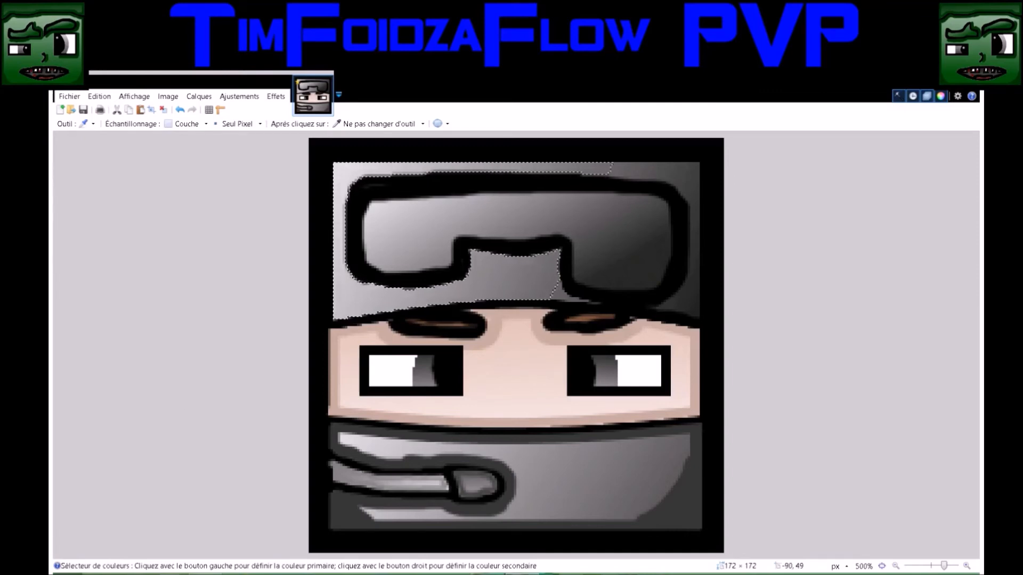
key(b)
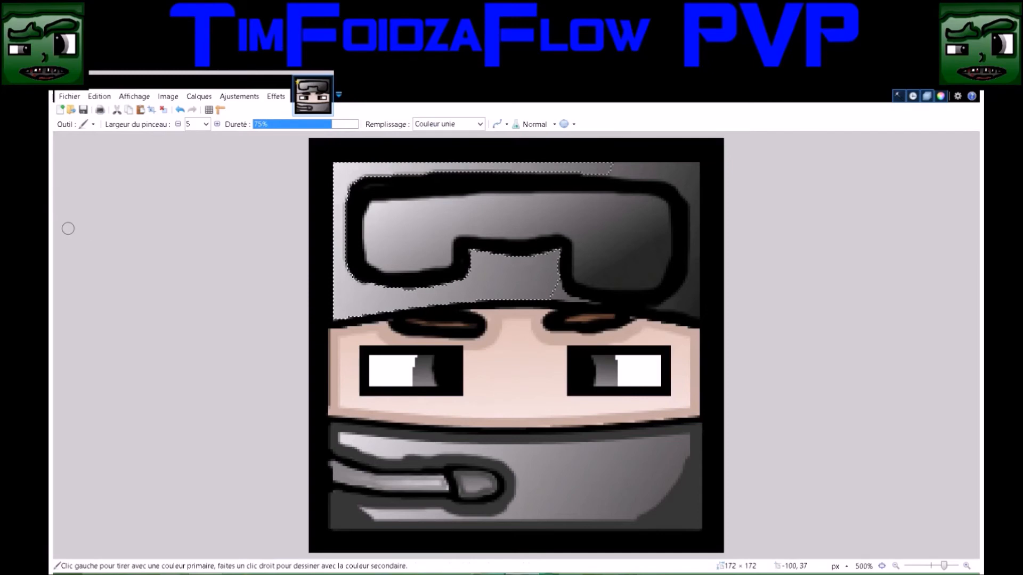
key(o)
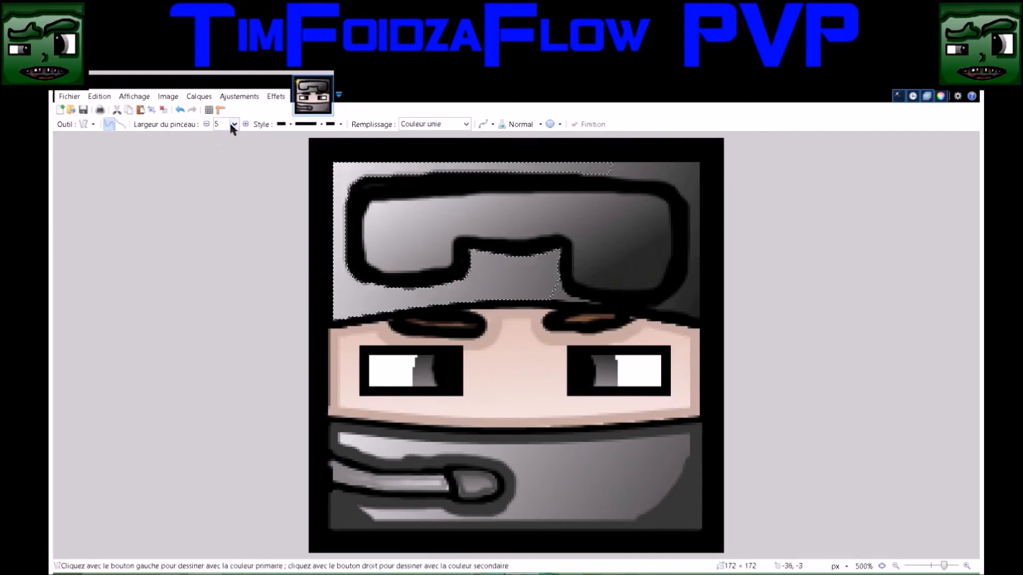
text(4)
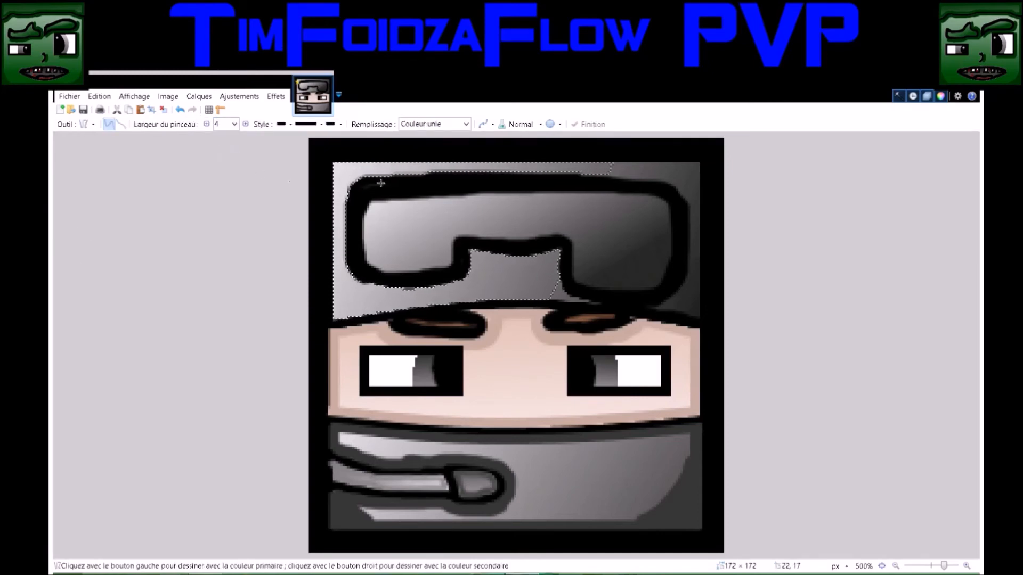
drag(337, 165, 334, 318)
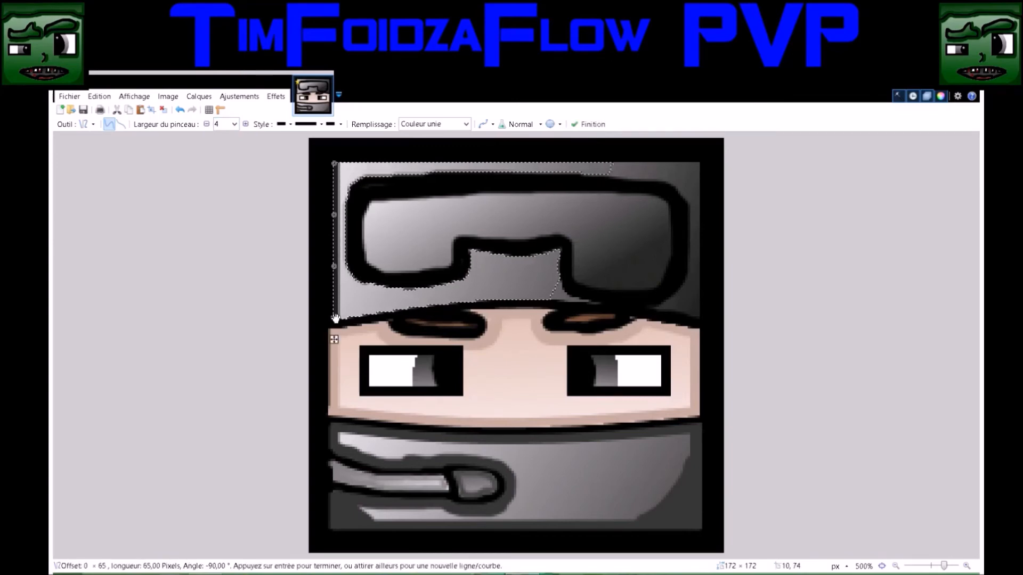
key(s)
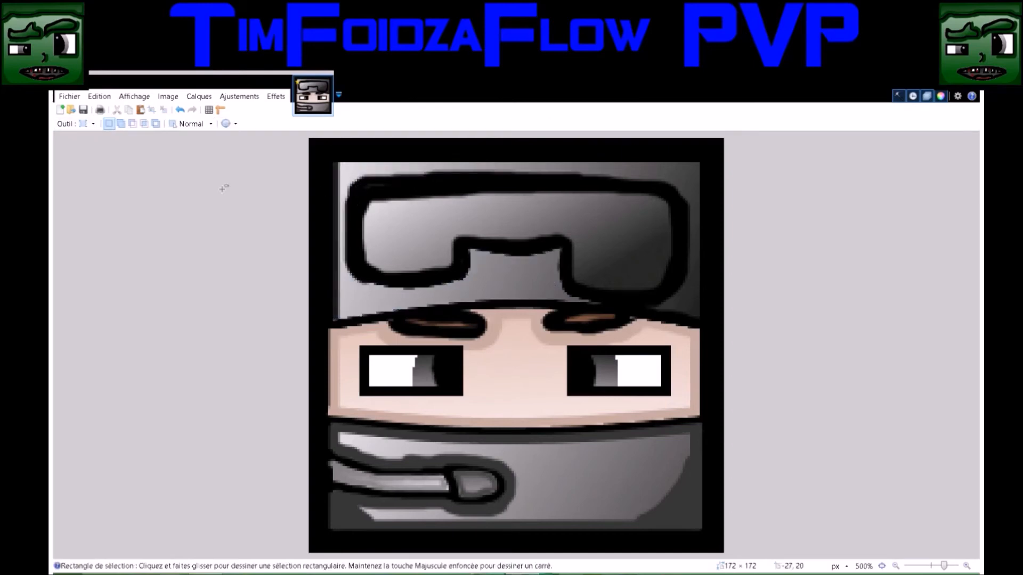
Draw a second 4-pixel dark line about 65 px long beside the helmet's left one and another about 150 px long across its top edge
key(o)
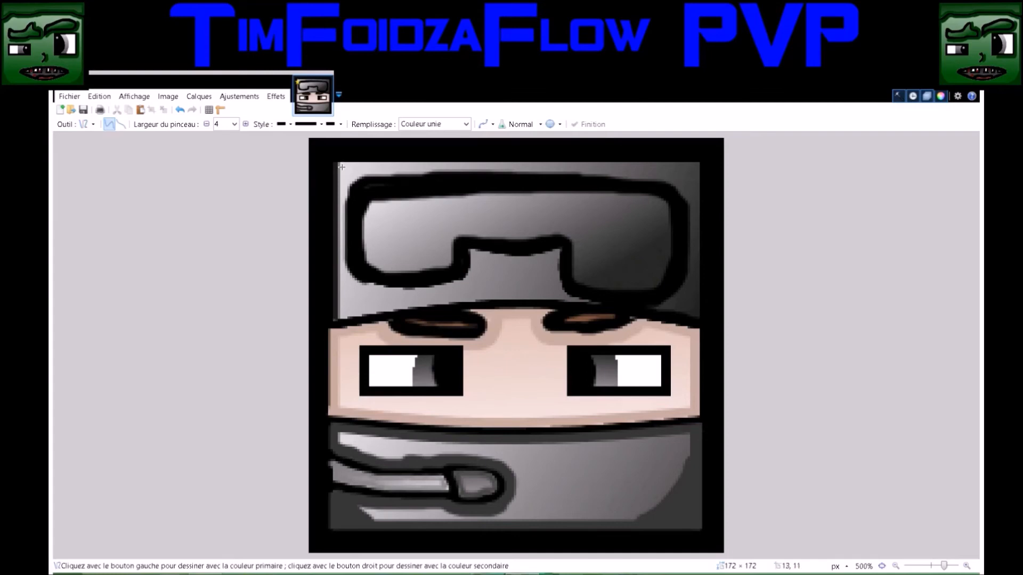
drag(344, 165, 341, 317)
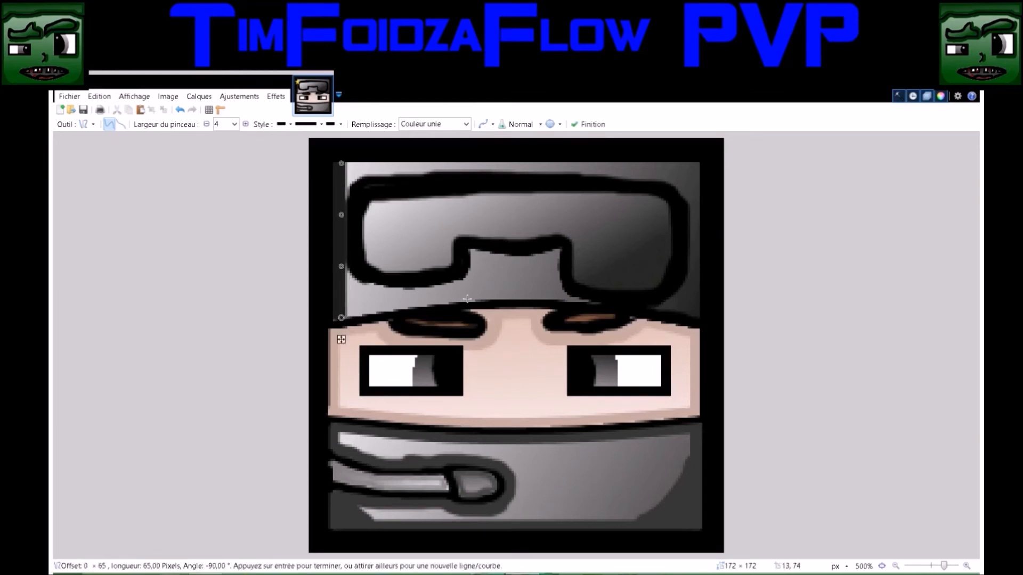
drag(700, 168, 338, 167)
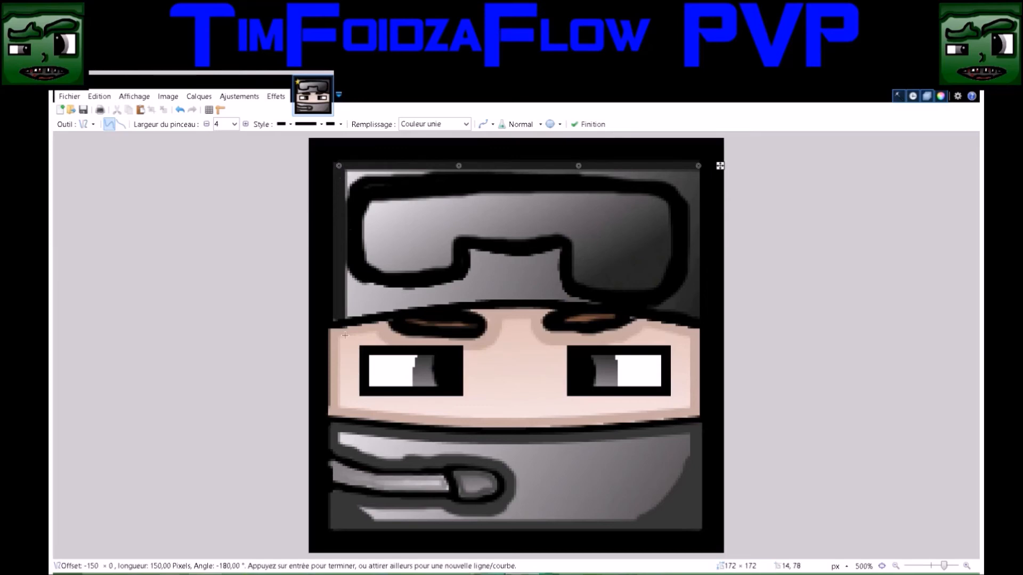
Draw a 4-pixel dark grey line about 151 px long across the helmet's bottom and bend it upward to follow the brim
drag(333, 322, 696, 318)
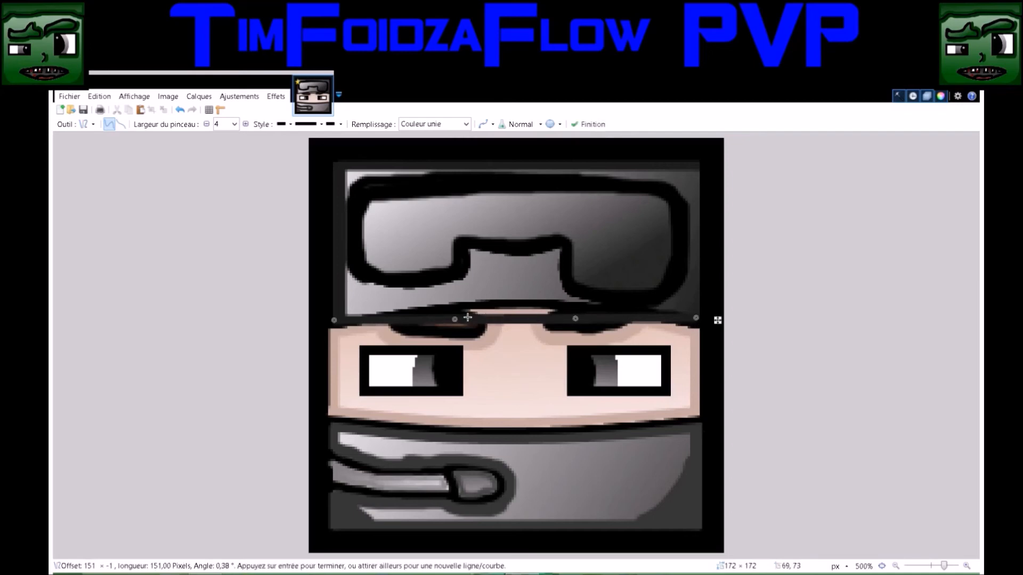
drag(456, 320, 467, 298)
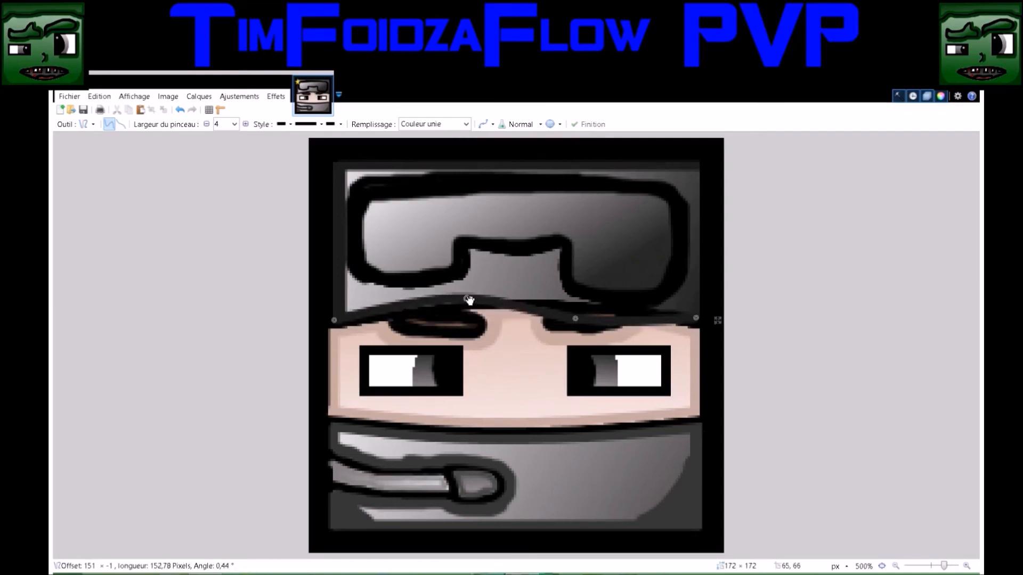
drag(576, 319, 582, 300)
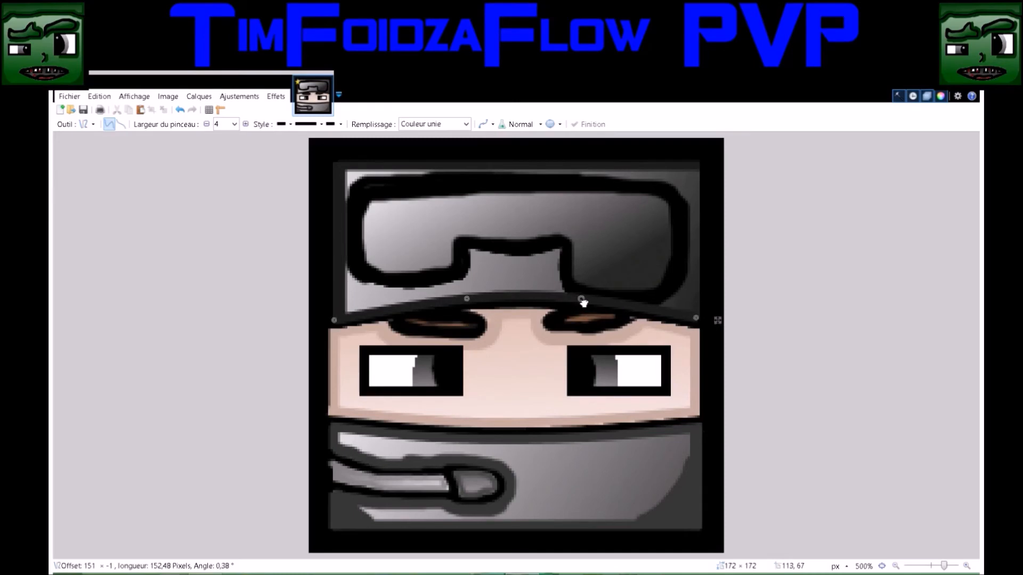
drag(582, 298, 584, 300)
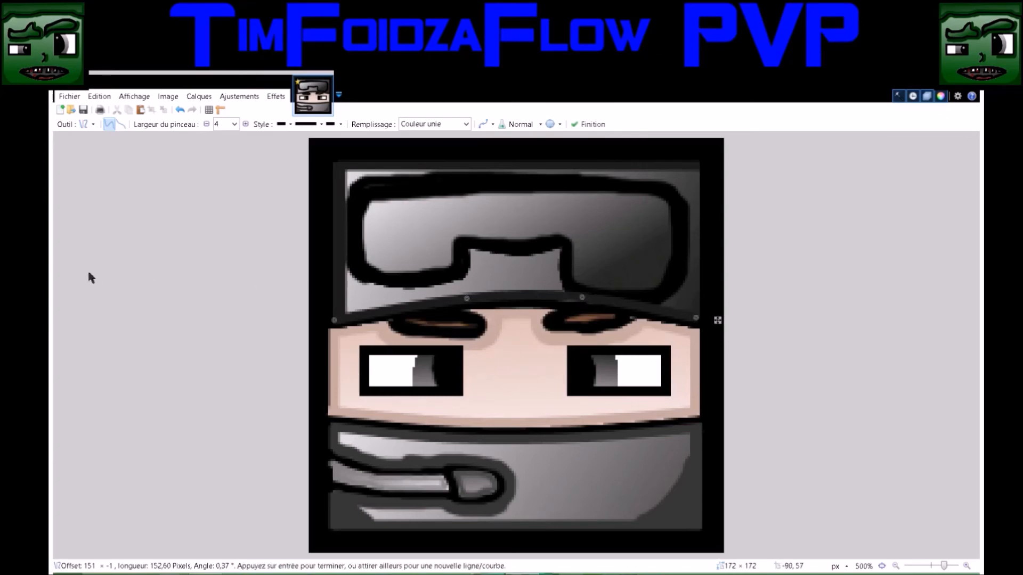
key(Return)
Draw a dark grey vertical line about 62 px long along the helmet's right edge and set its width to 5
drag(697, 176, 698, 318)
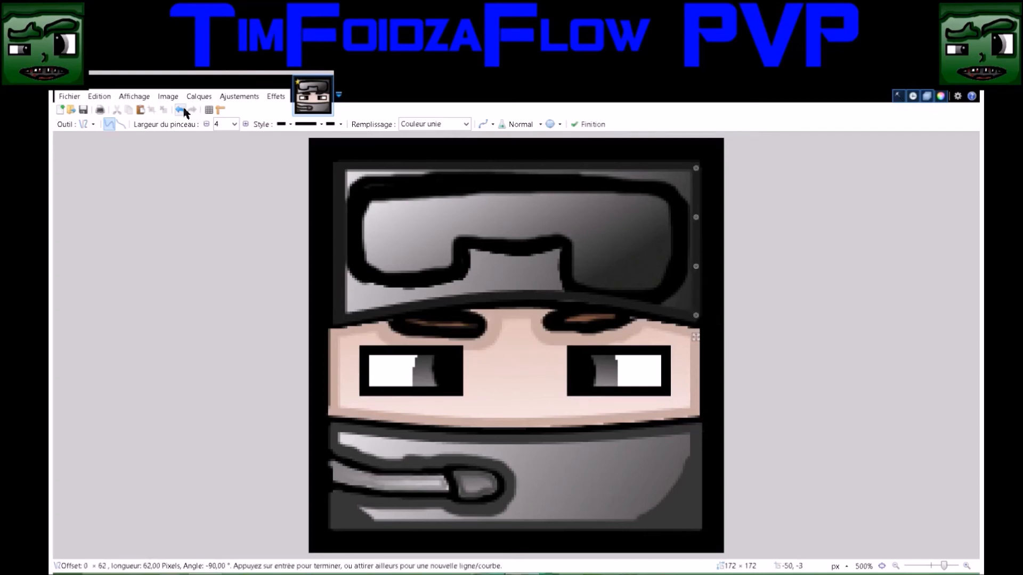
click(236, 124)
click(238, 145)
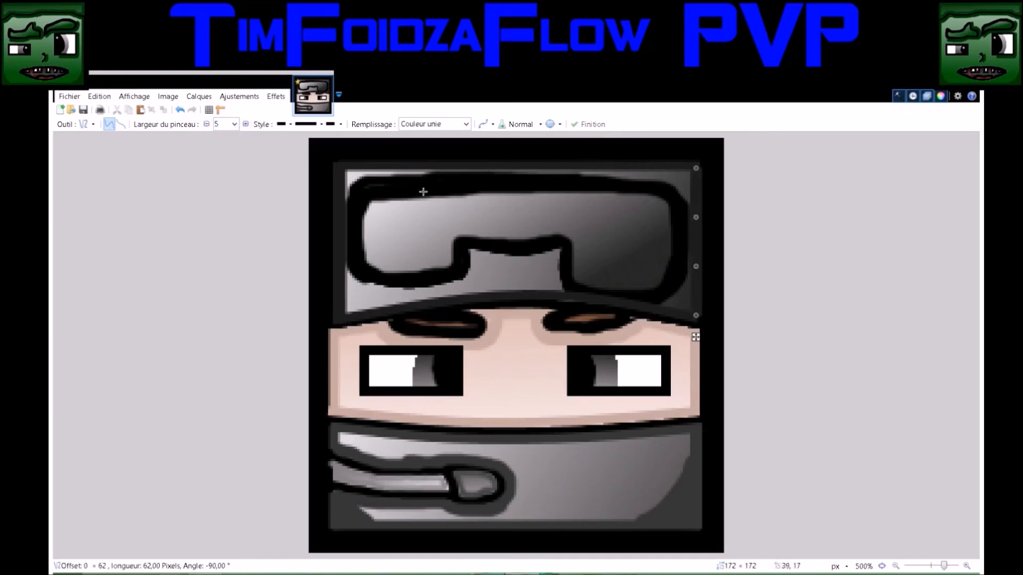
key(s)
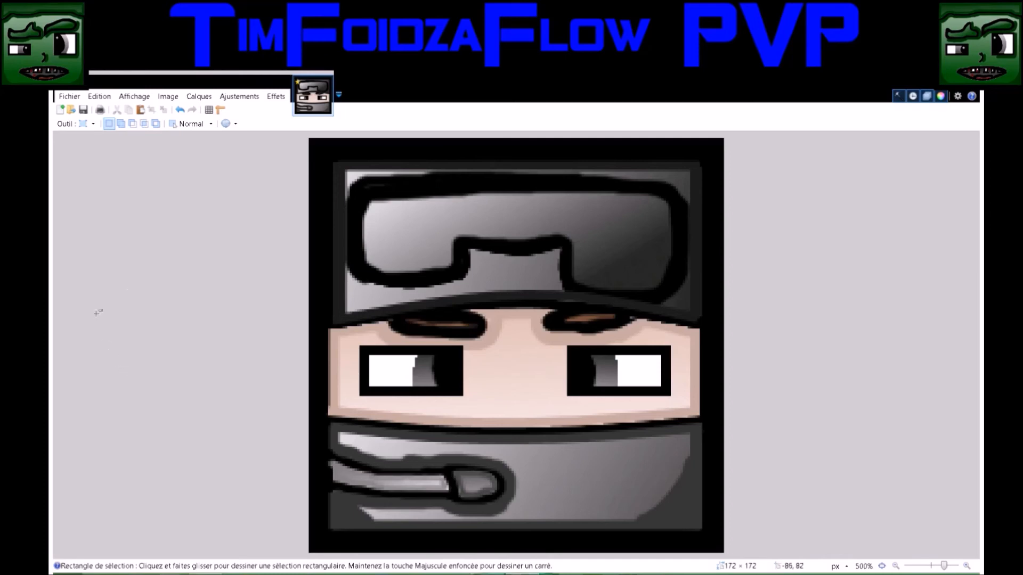
Select the helmet area below the goggles with the Magic Wand at 50% tolerance and paint 5-pixel dark shading along the goggles' lower outline
key(b)
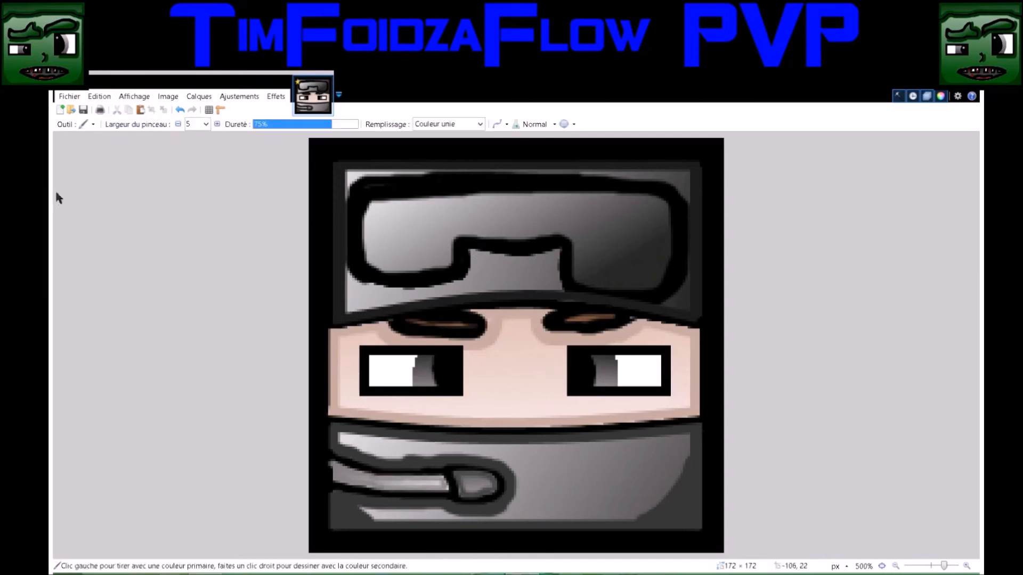
key(s)
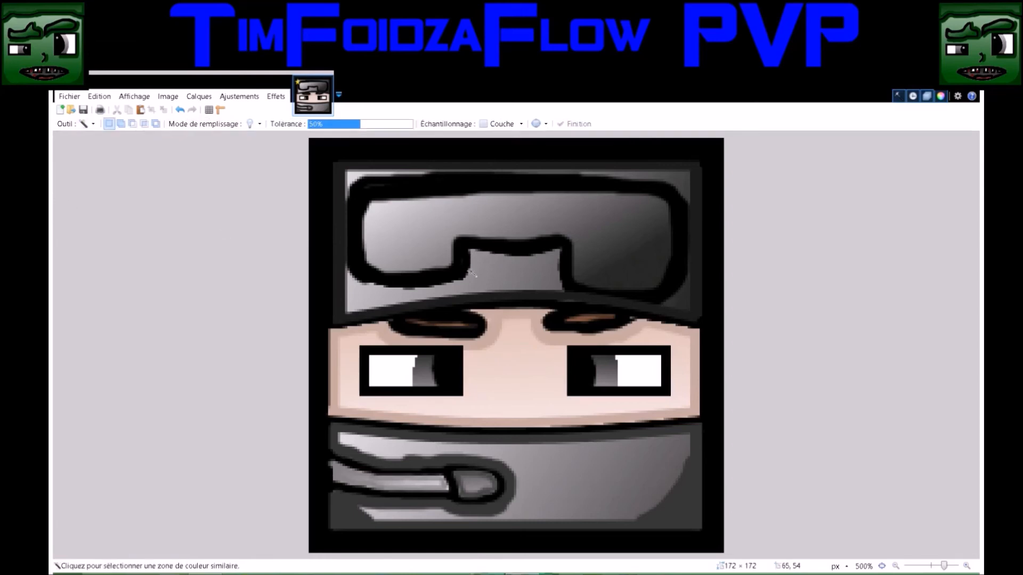
click(505, 271)
key(b)
mouse_move(351, 273)
mouse_down()
mouse_move(418, 288)
mouse_move(468, 278)
mouse_move(471, 254)
mouse_move(483, 250)
mouse_move(528, 253)
mouse_move(555, 259)
mouse_move(563, 291)
mouse_up()
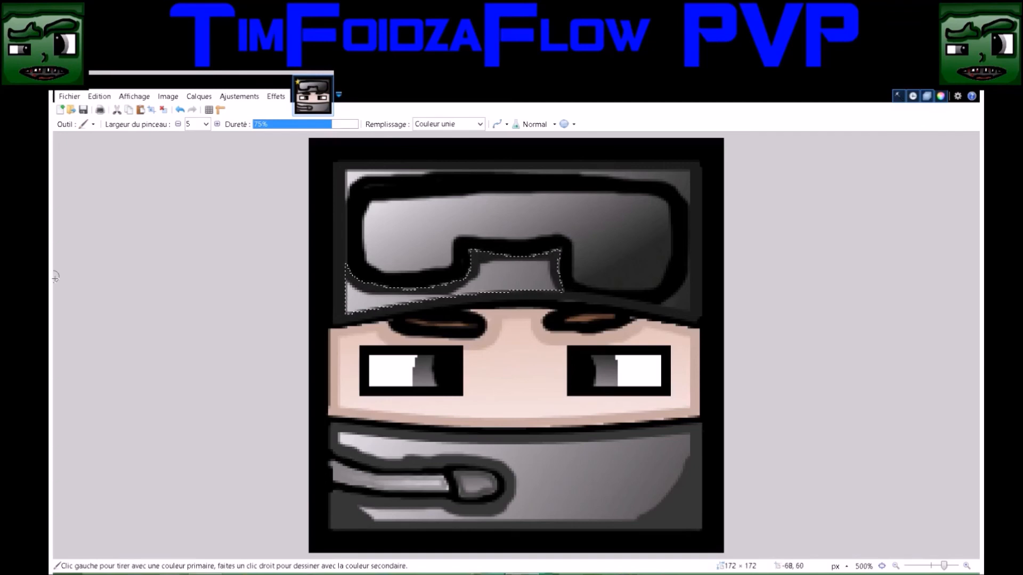
key(s)
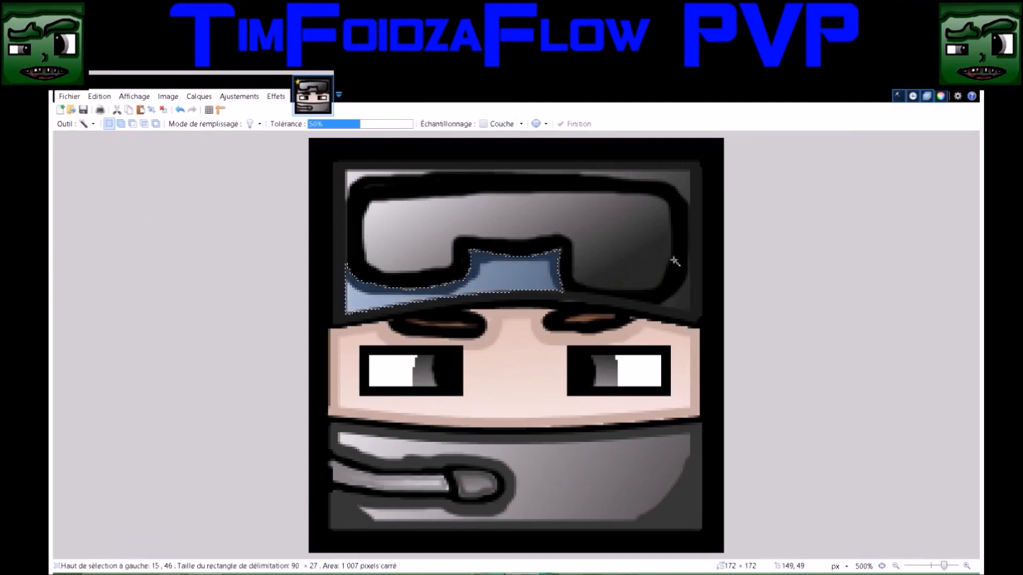
Clear the selection and cover the remaining gaps along the goggles' lower outline with 5-pixel dark shading
click(688, 297)
key(s)
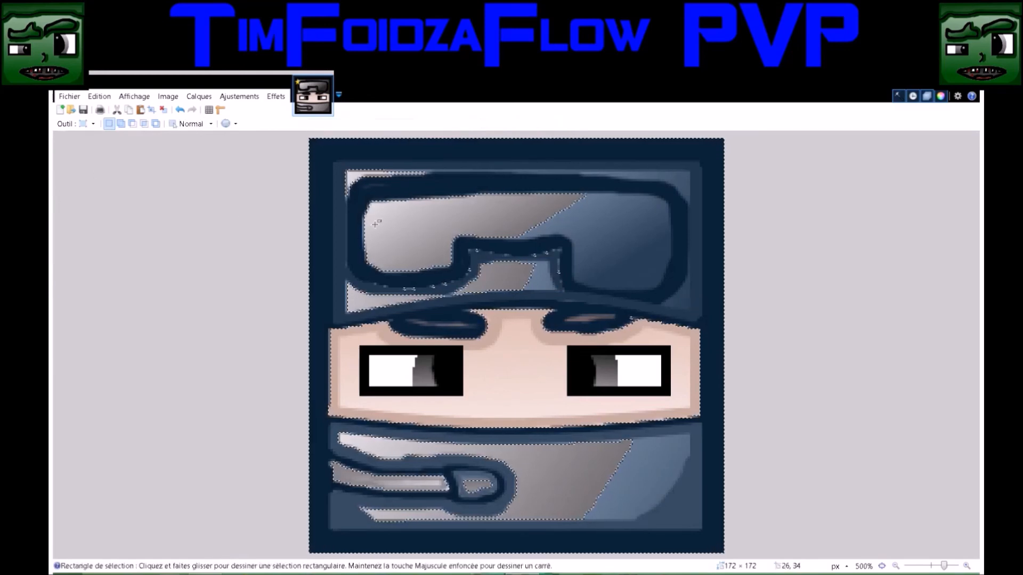
click(379, 222)
key(b)
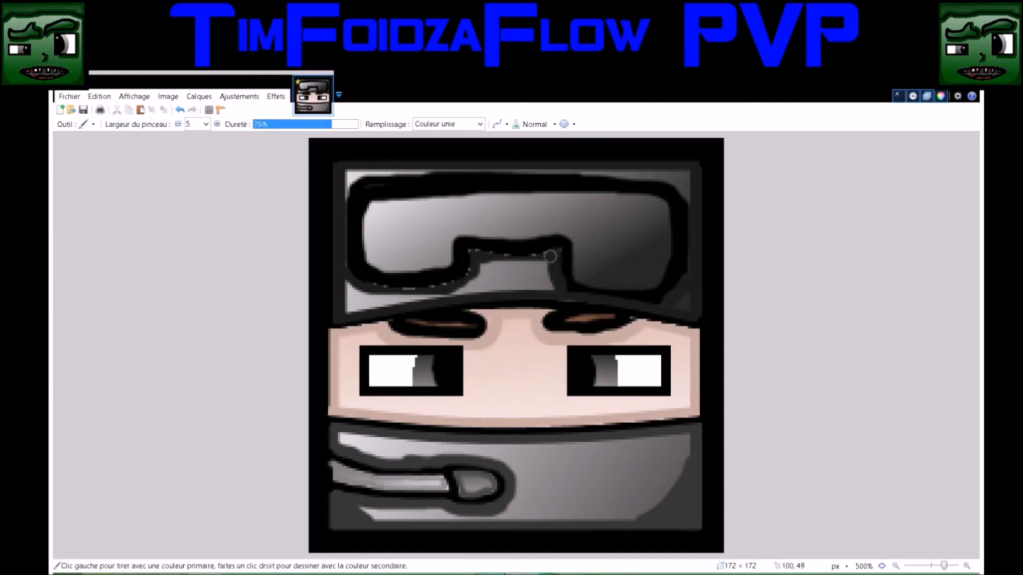
mouse_move(550, 256)
mouse_down()
mouse_move(474, 254)
mouse_move(555, 250)
mouse_up()
click(470, 256)
mouse_move(471, 256)
mouse_down()
mouse_move(457, 283)
mouse_move(402, 290)
mouse_move(366, 286)
mouse_move(346, 262)
mouse_up()
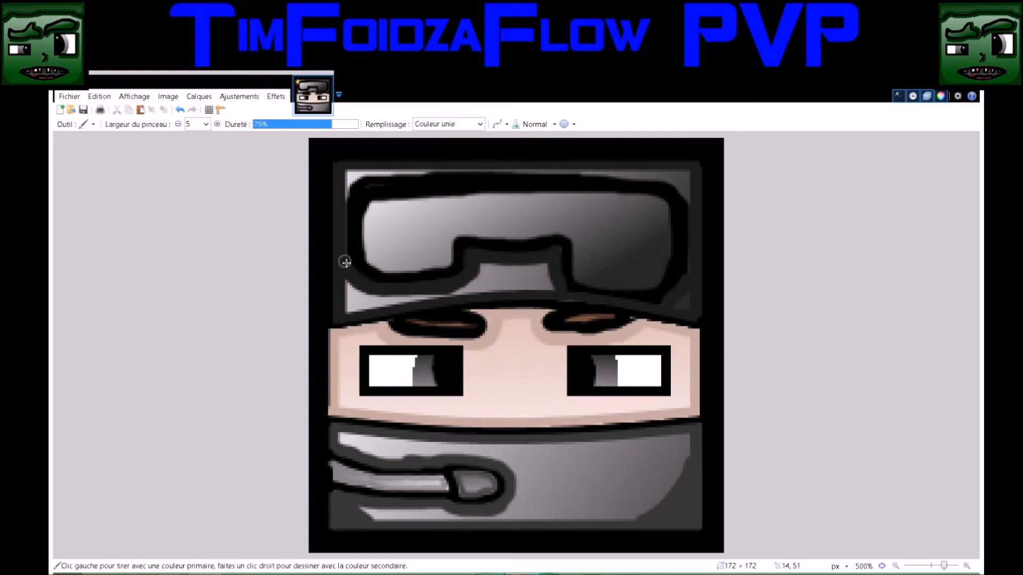
click(114, 200)
click(351, 178)
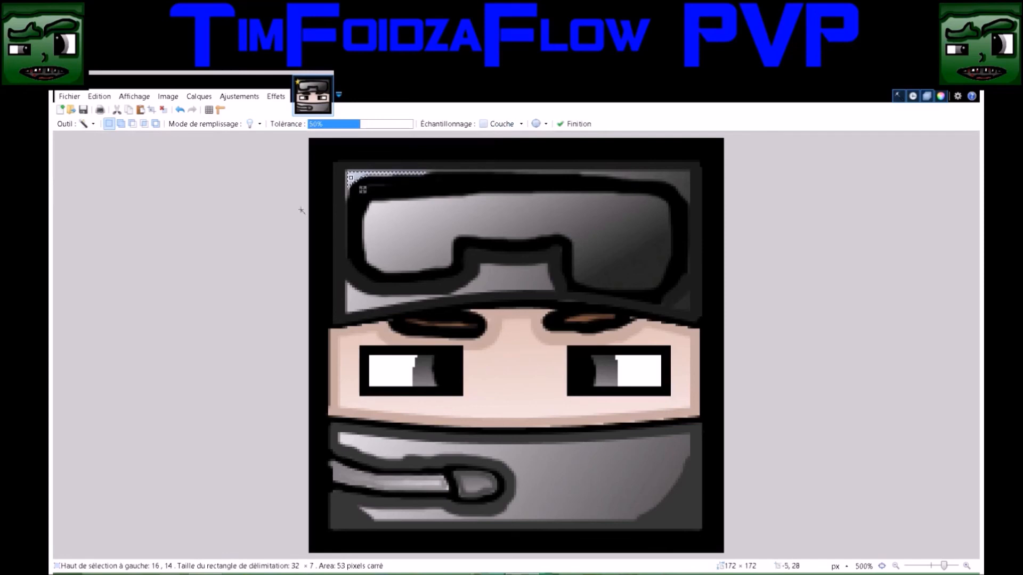
click(680, 185)
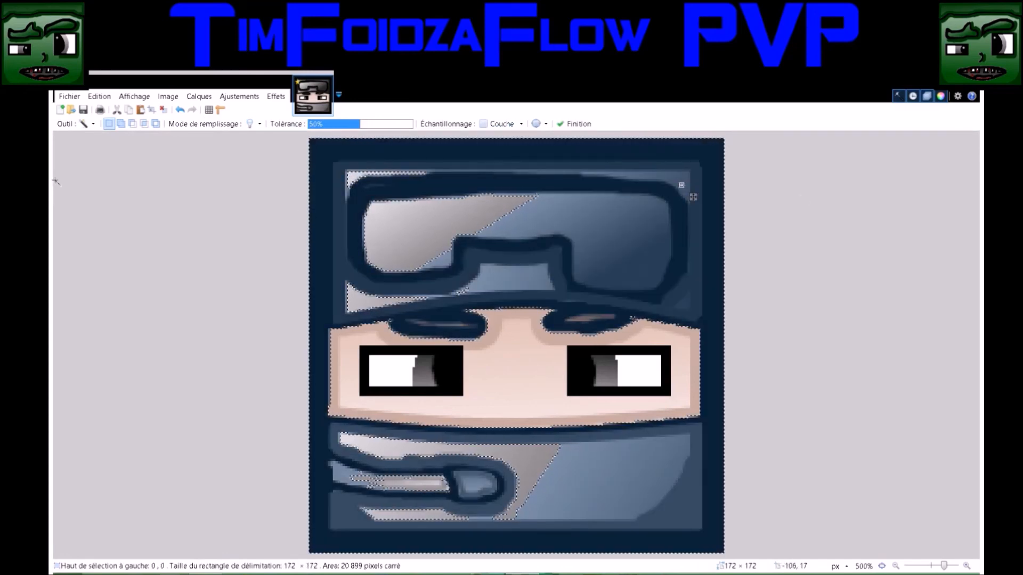
click(56, 182)
click(421, 168)
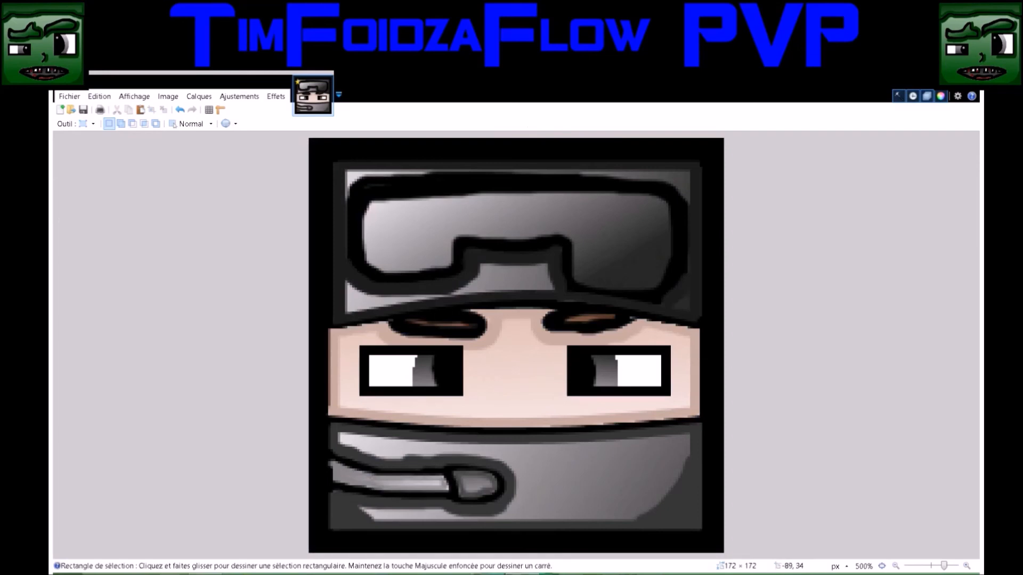
Draw a small curved black nose between and slightly below the eyes with the 4-pixel brush
click(63, 229)
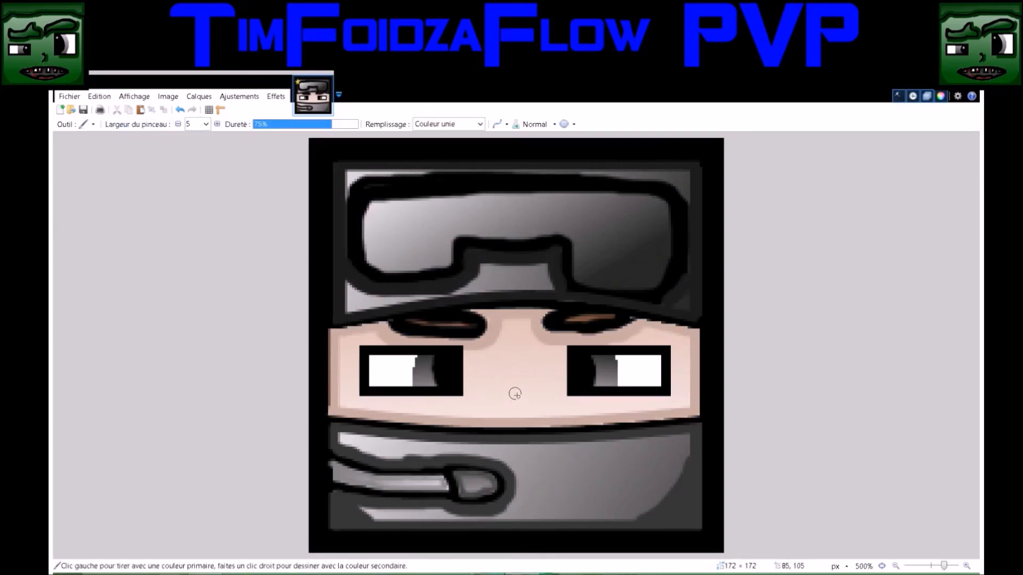
click(198, 126)
text(4)
mouse_move(507, 388)
mouse_down()
mouse_move(525, 406)
mouse_move(513, 415)
mouse_up()
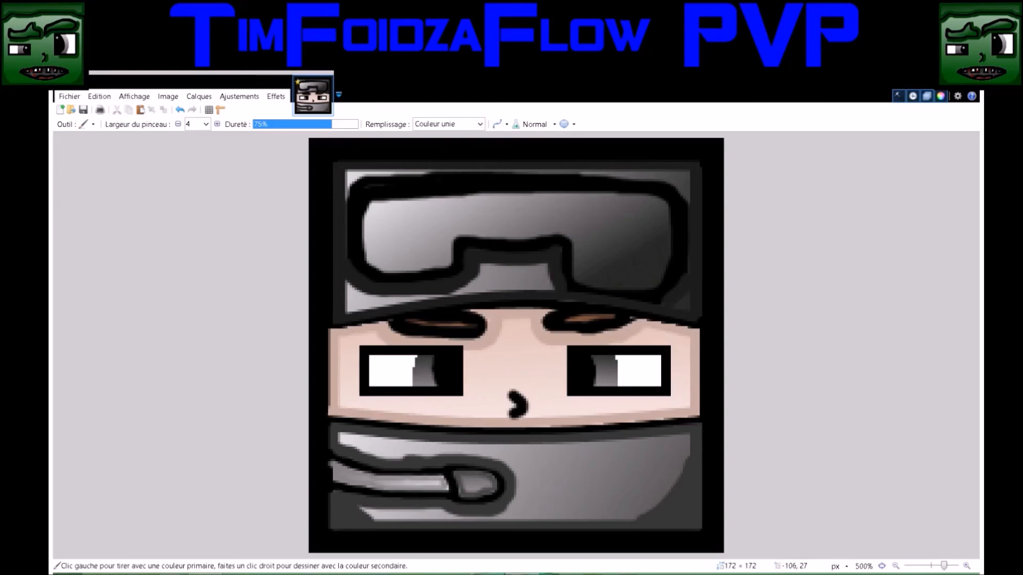
Select the face skin with the Magic Wand at 50% tolerance, paint 4-pixel darker skin-tone shading along the nose's outer curve, and deselect
key(k)
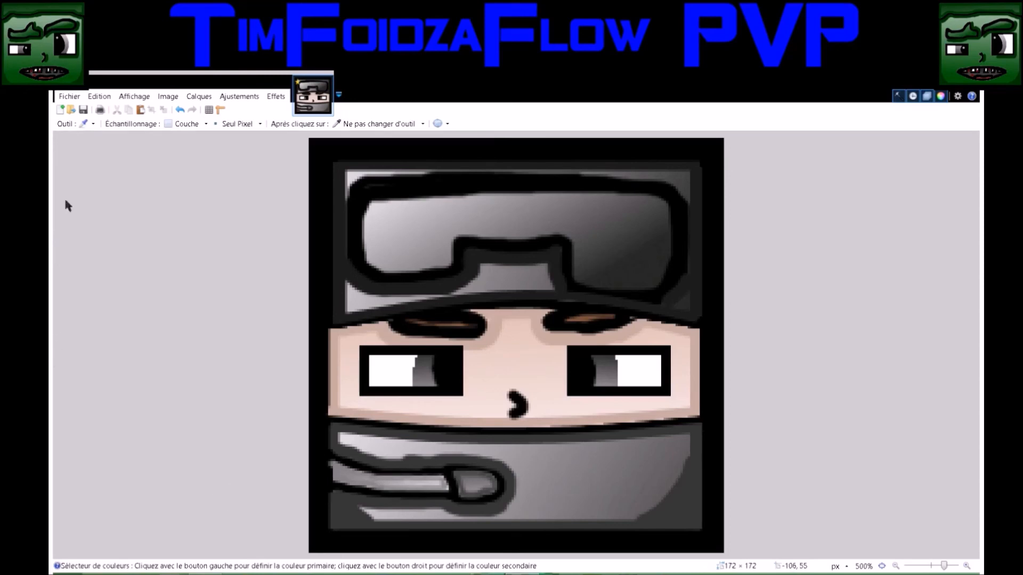
key(s)
click(519, 360)
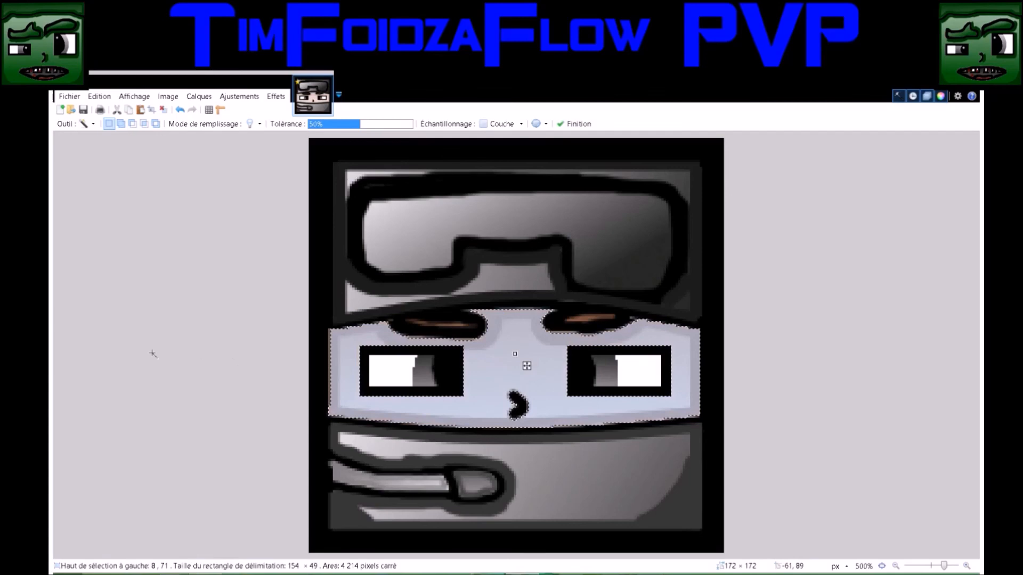
key(b)
key(BackSpace)
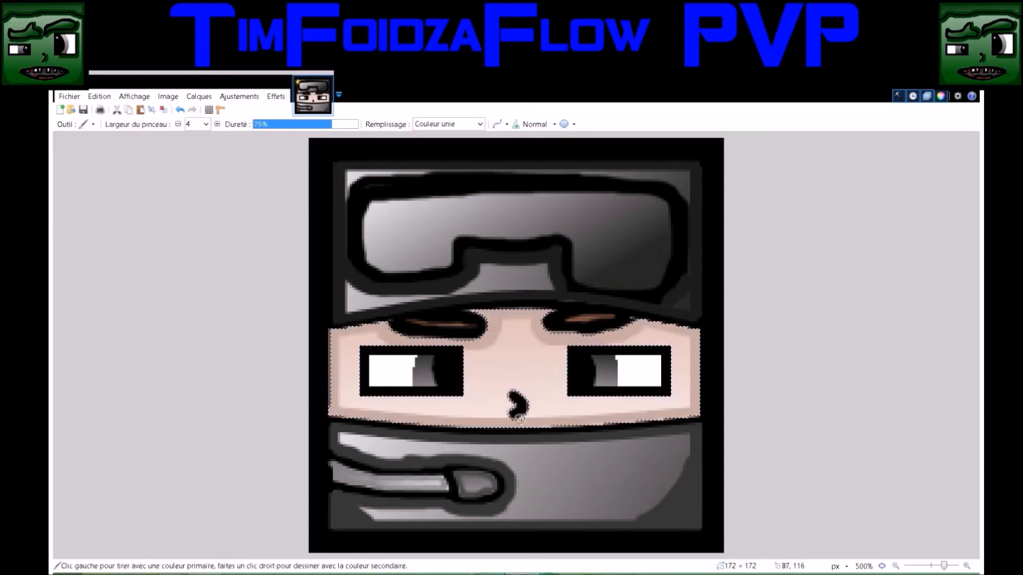
drag(521, 420, 526, 397)
key(s)
click(501, 338)
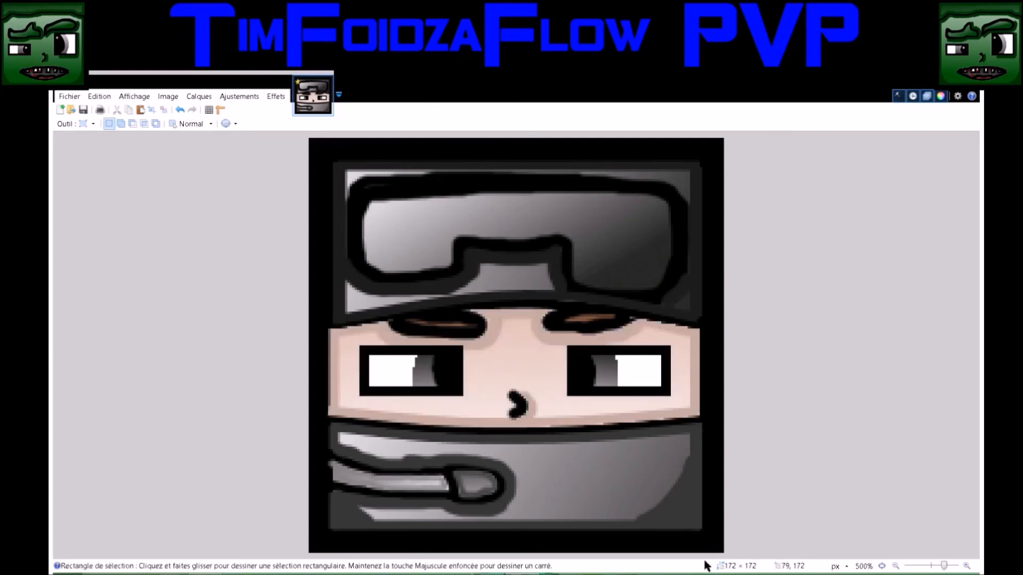